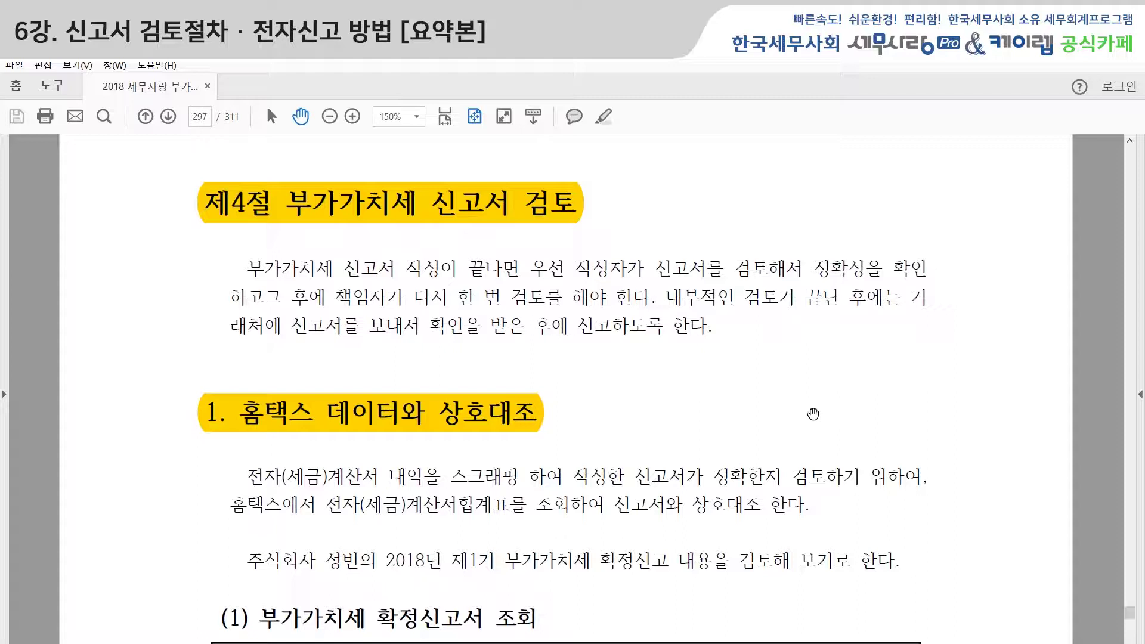
Scroll through the 부가가치세신고서 lookup example screenshot on page 297.
scroll(813, 414, down, 2)
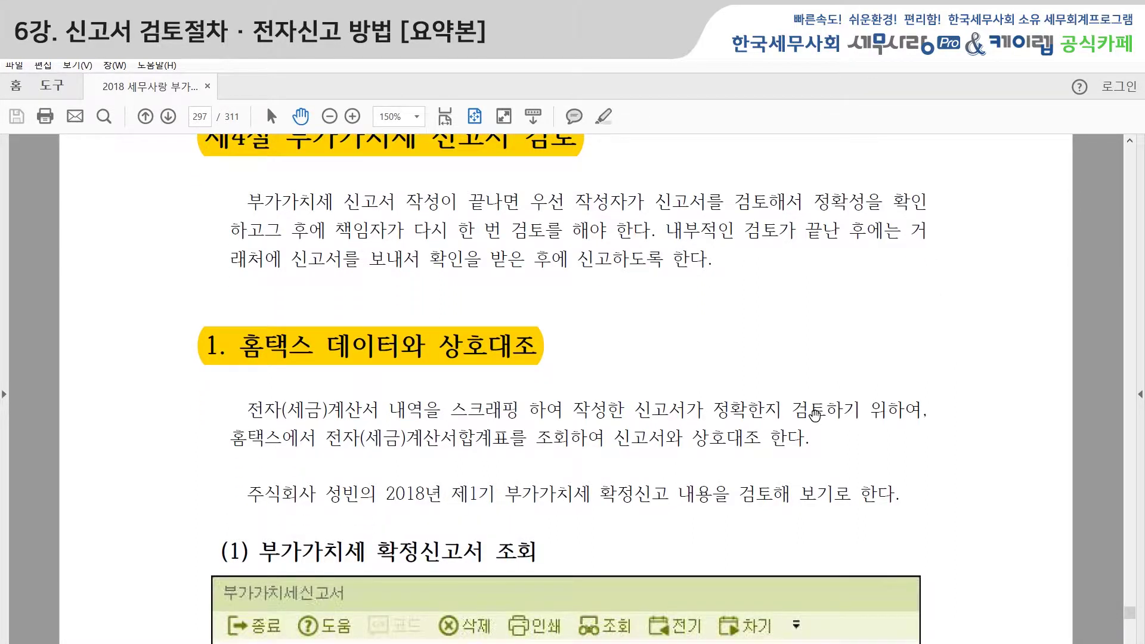
scroll(816, 414, down, 1)
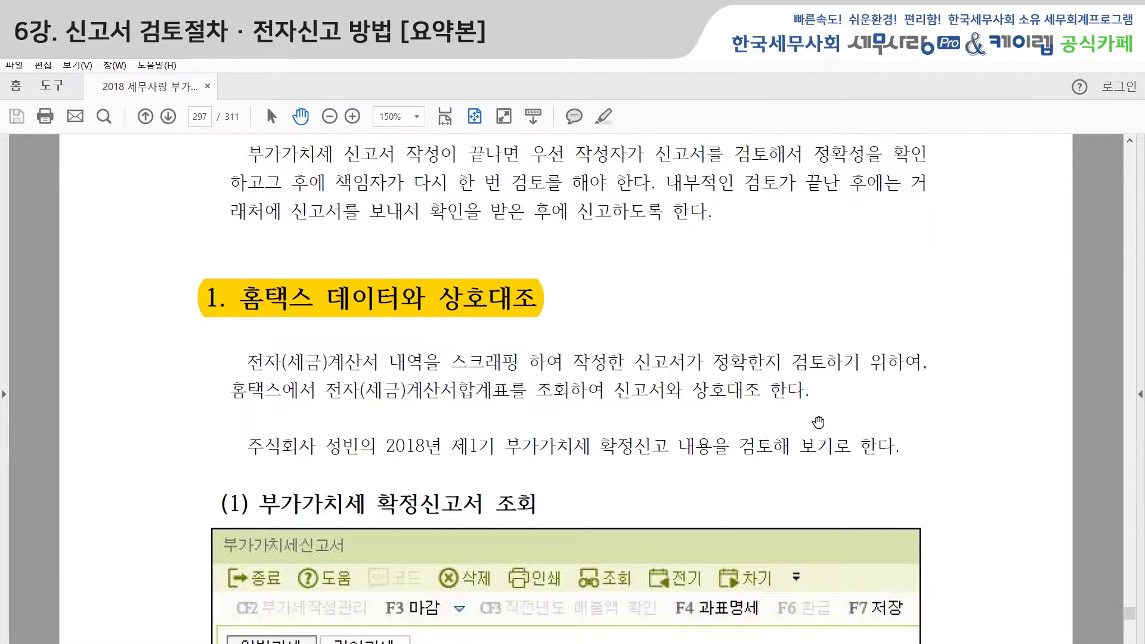
scroll(818, 422, down, 1)
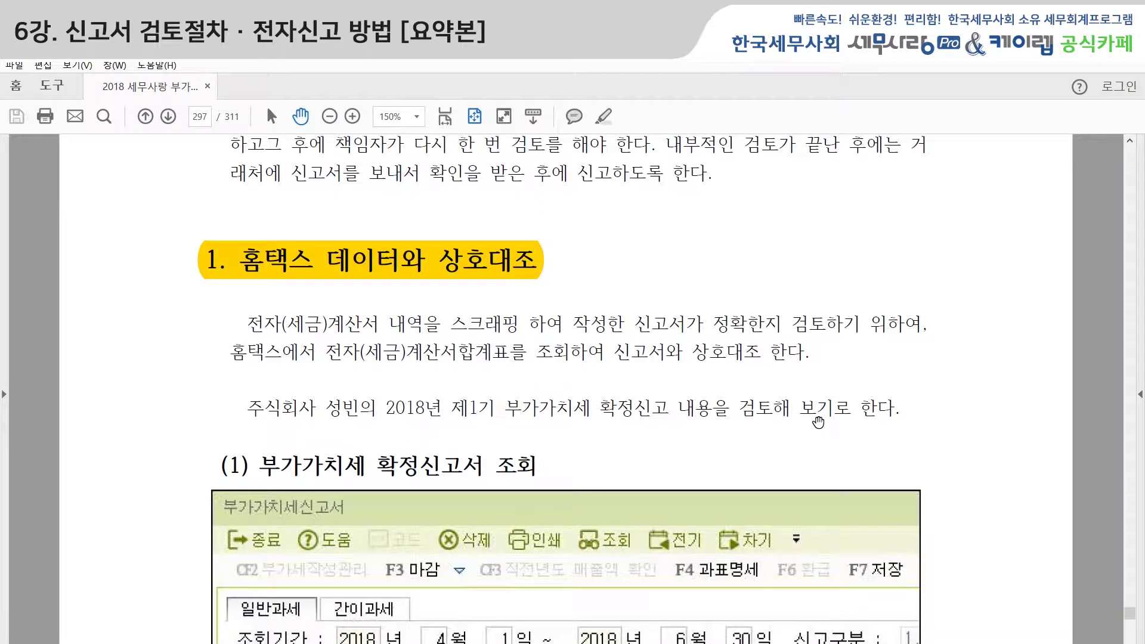
scroll(818, 422, down, 1)
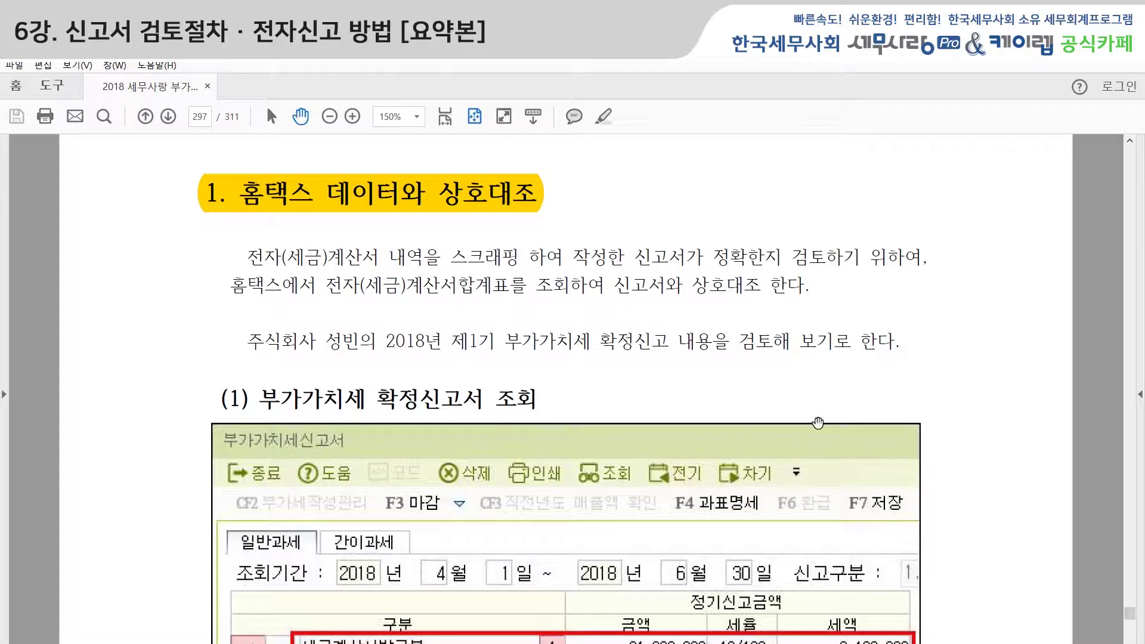
scroll(818, 423, down, 2)
scroll(815, 437, down, 4)
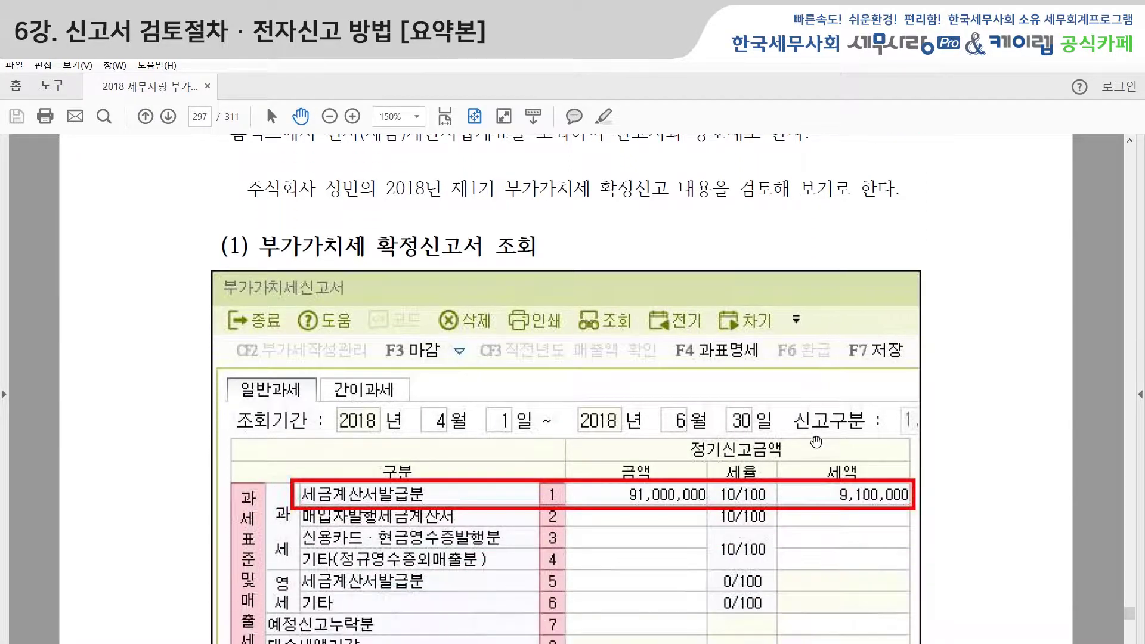
scroll(819, 457, down, 3)
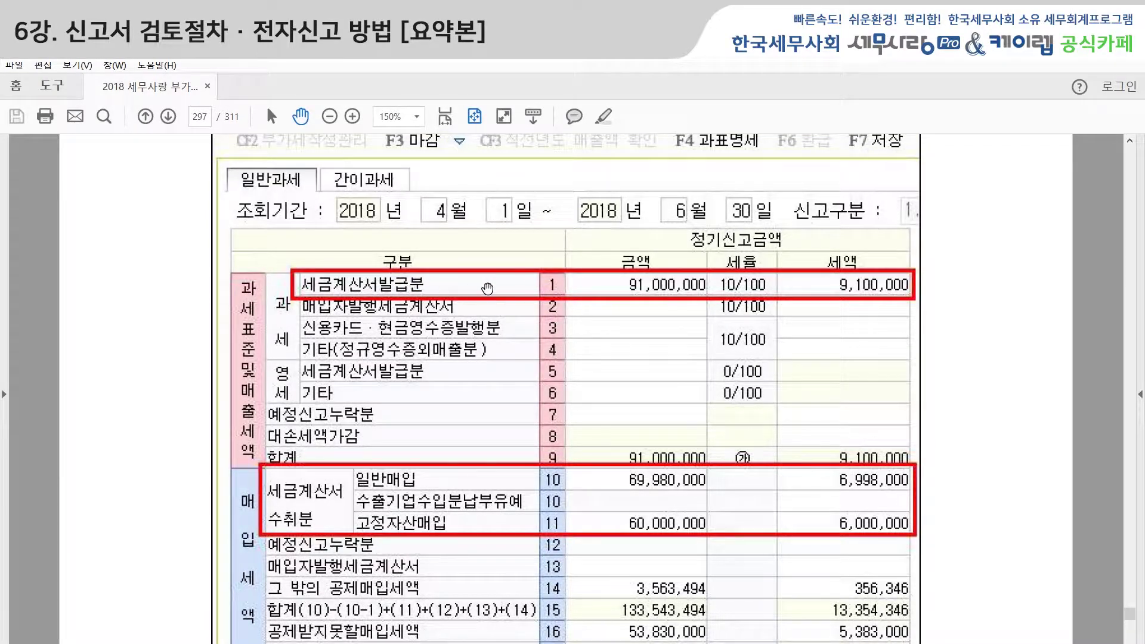
scroll(639, 408, down, 2)
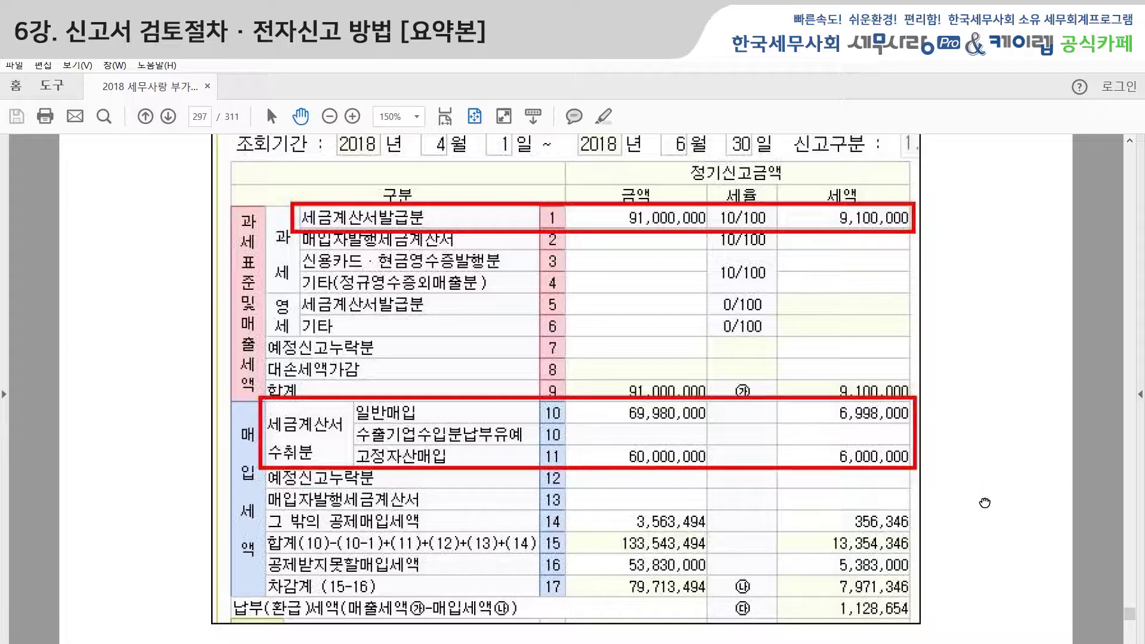
Advance to page 298 and show the top of section (2) 매출세금계산서 합계 검토.
drag(1002, 538, 1000, 411)
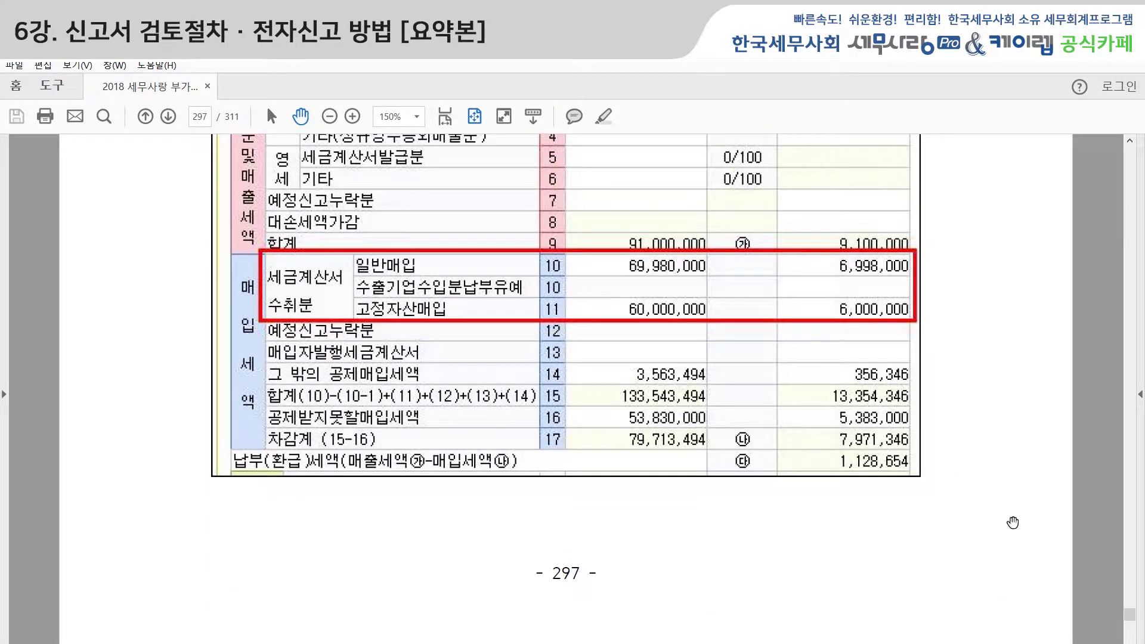
click(1130, 643)
drag(1016, 537, 1005, 471)
Read through the sales and purchase invoice total reviews on pages 298–299 to page 300.
scroll(996, 515, down, 3)
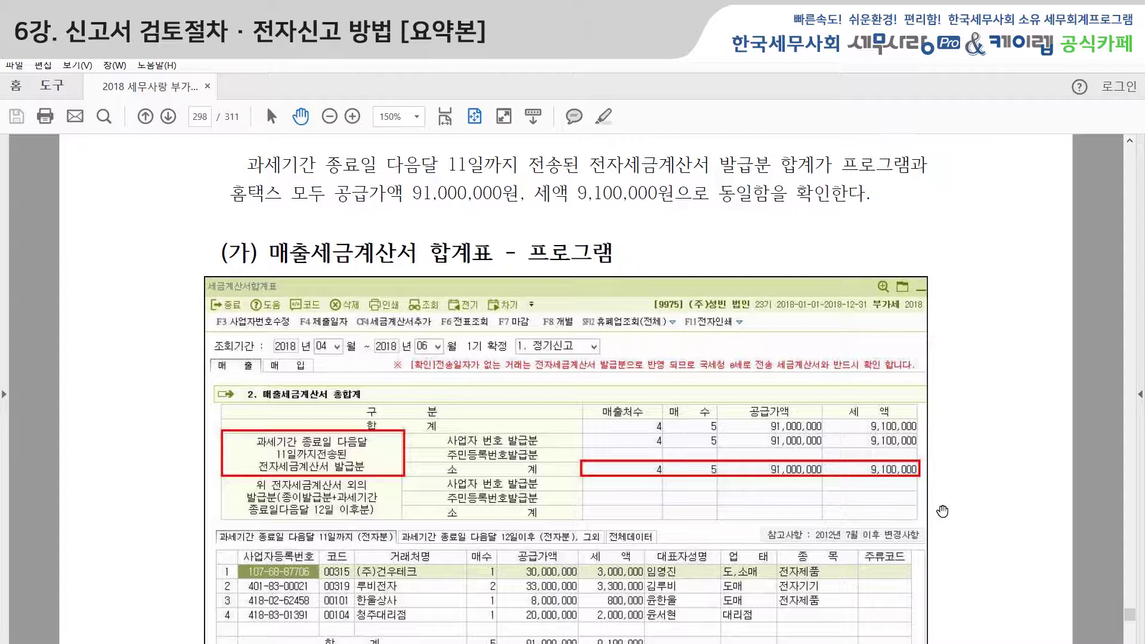
scroll(947, 513, down, 1)
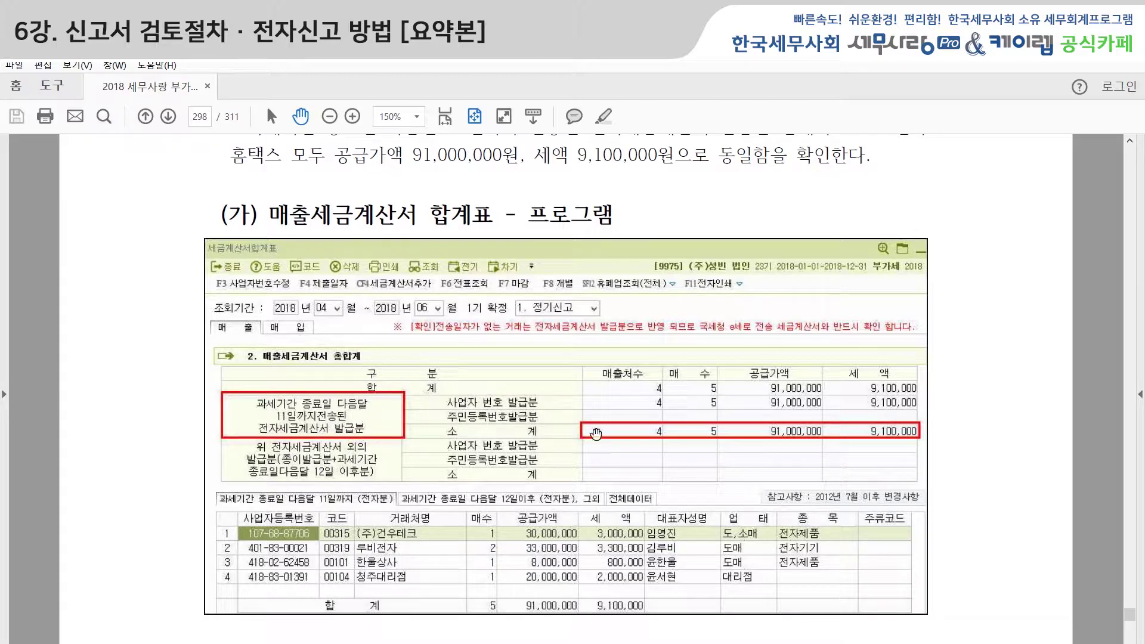
scroll(832, 471, down, 3)
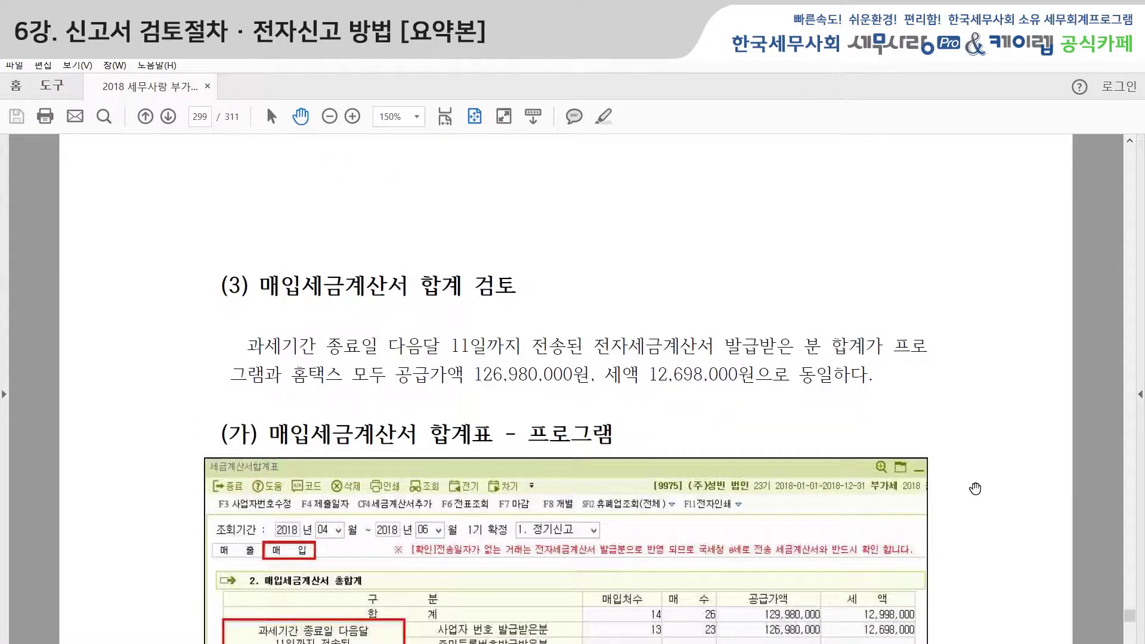
scroll(978, 506, down, 2)
scroll(980, 497, down, 3)
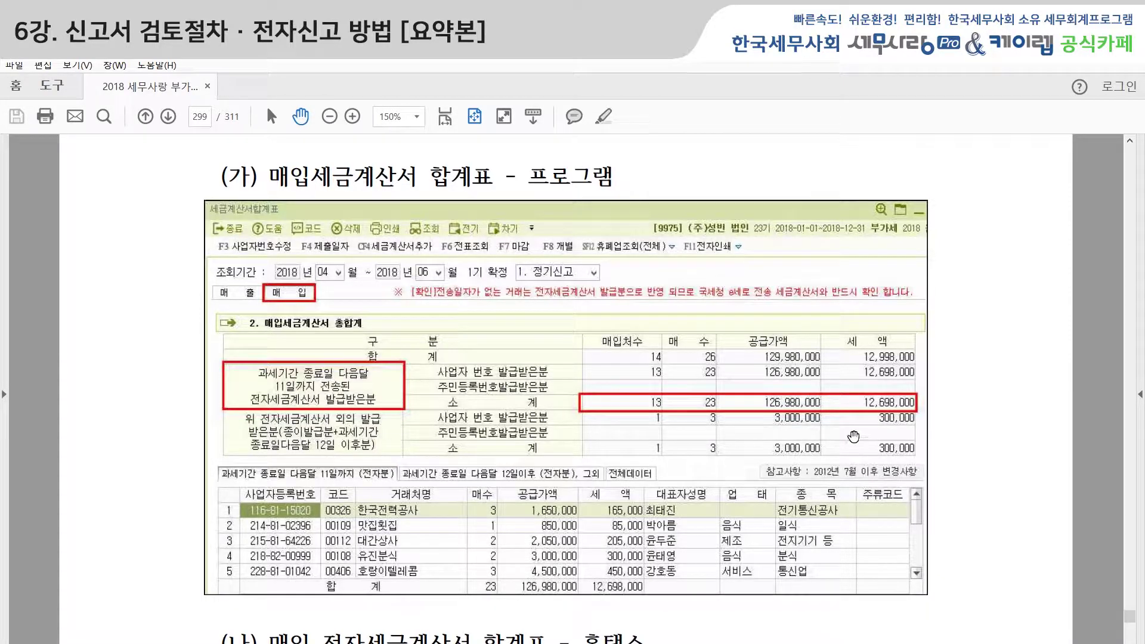
drag(986, 500, 1018, 315)
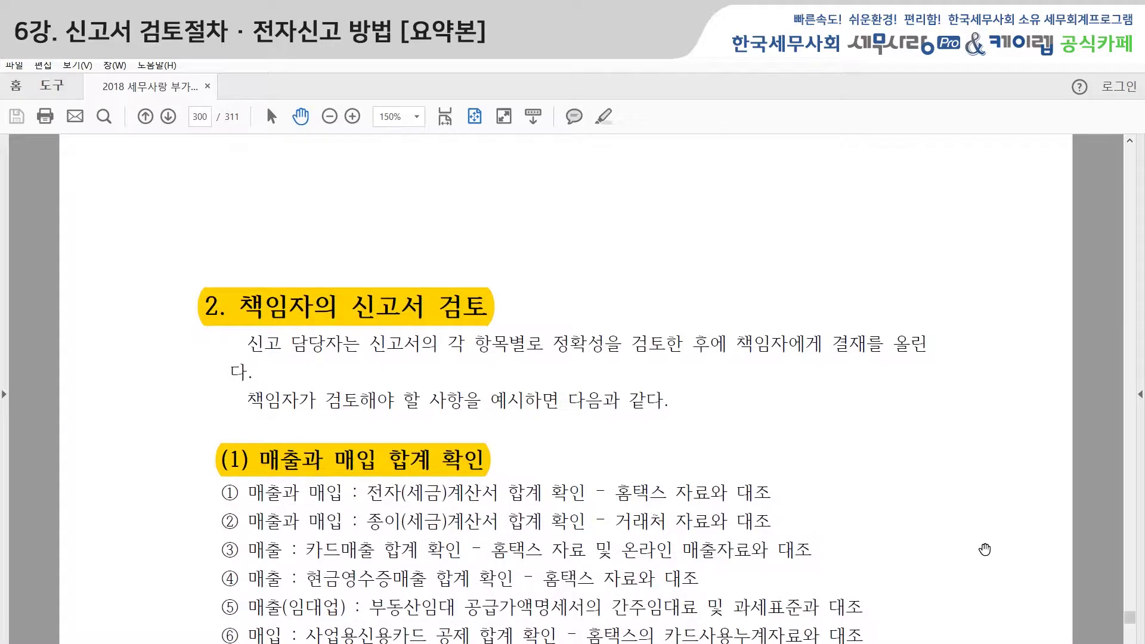
scroll(984, 549, up, 8)
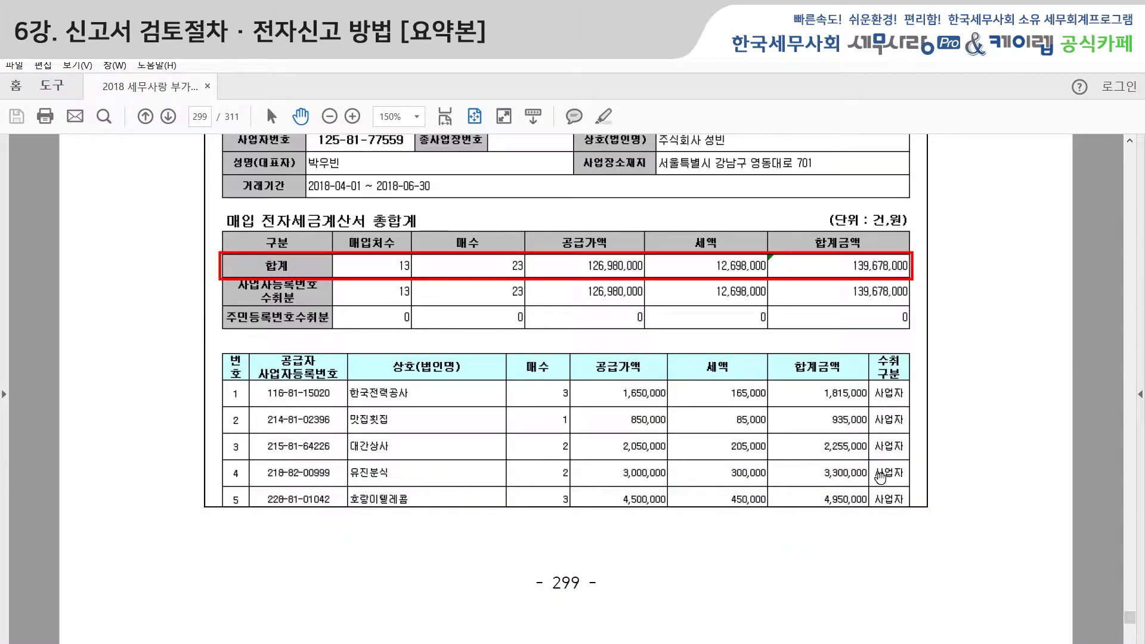
scroll(921, 535, down, 8)
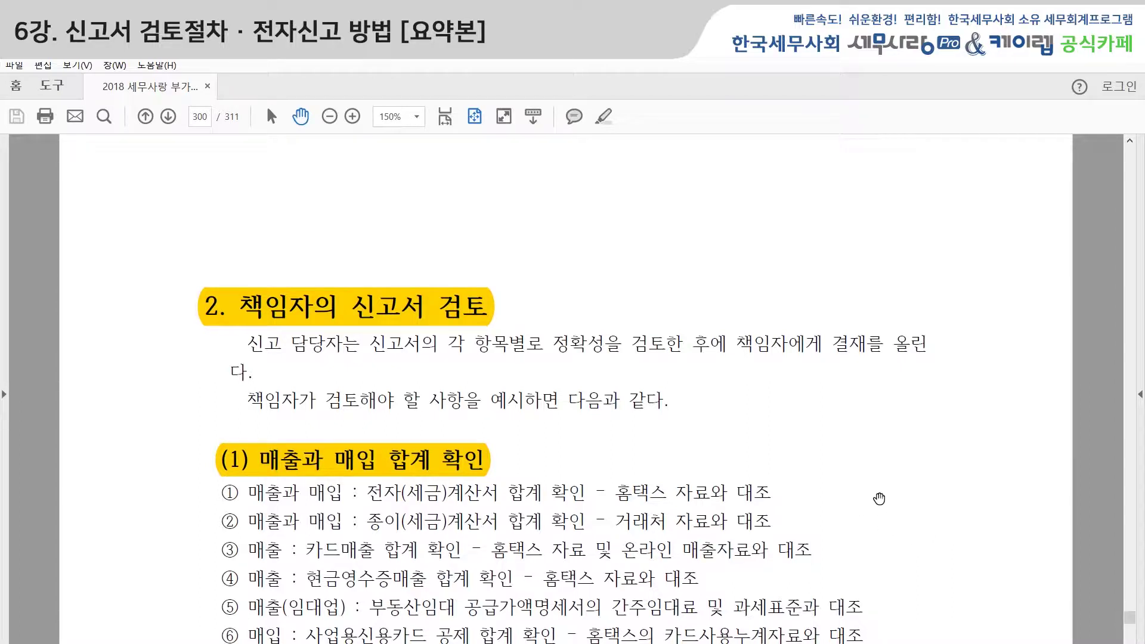
Scroll page 300 past the six 합계 확인 items and (2) 매출과 매입 분개 확인 to (3) 부가율 확인.
scroll(879, 499, down, 3)
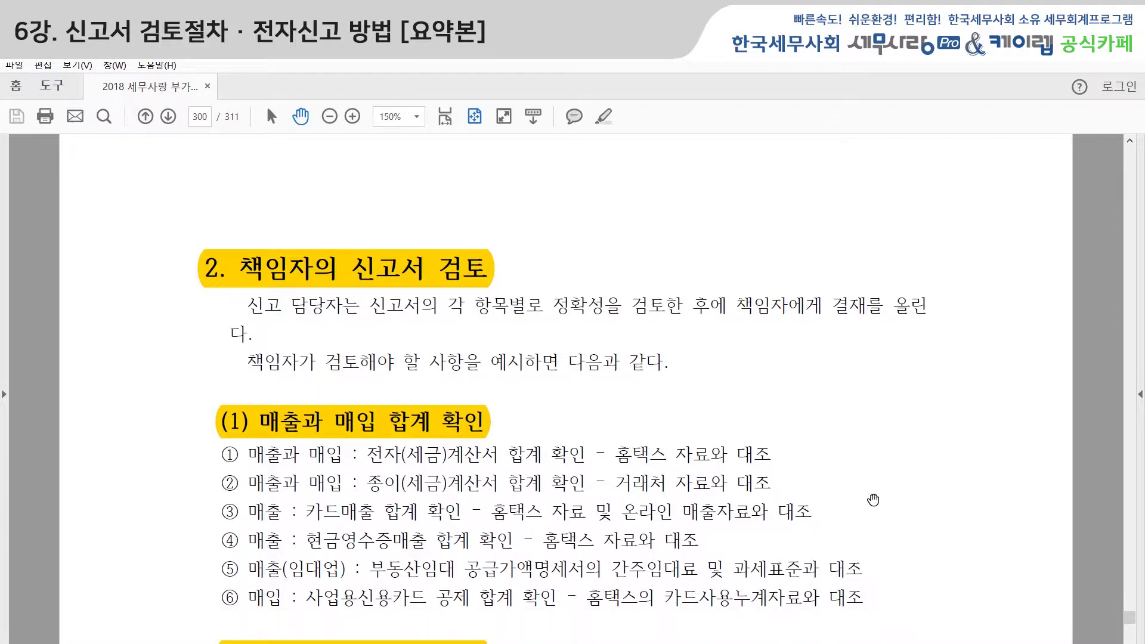
scroll(876, 508, down, 2)
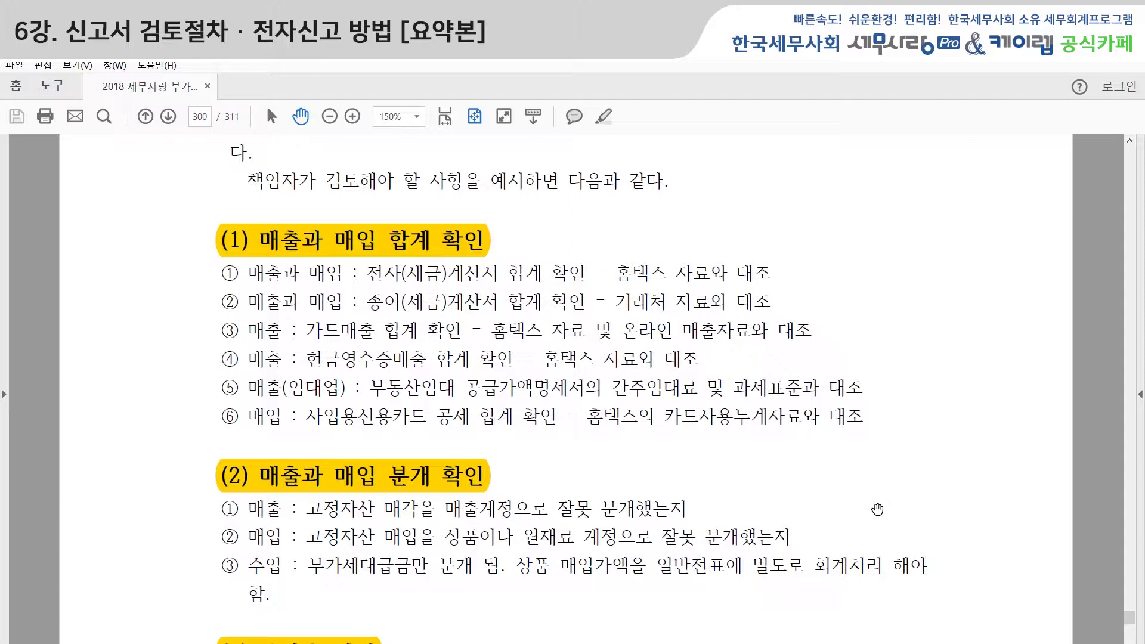
scroll(877, 509, down, 1)
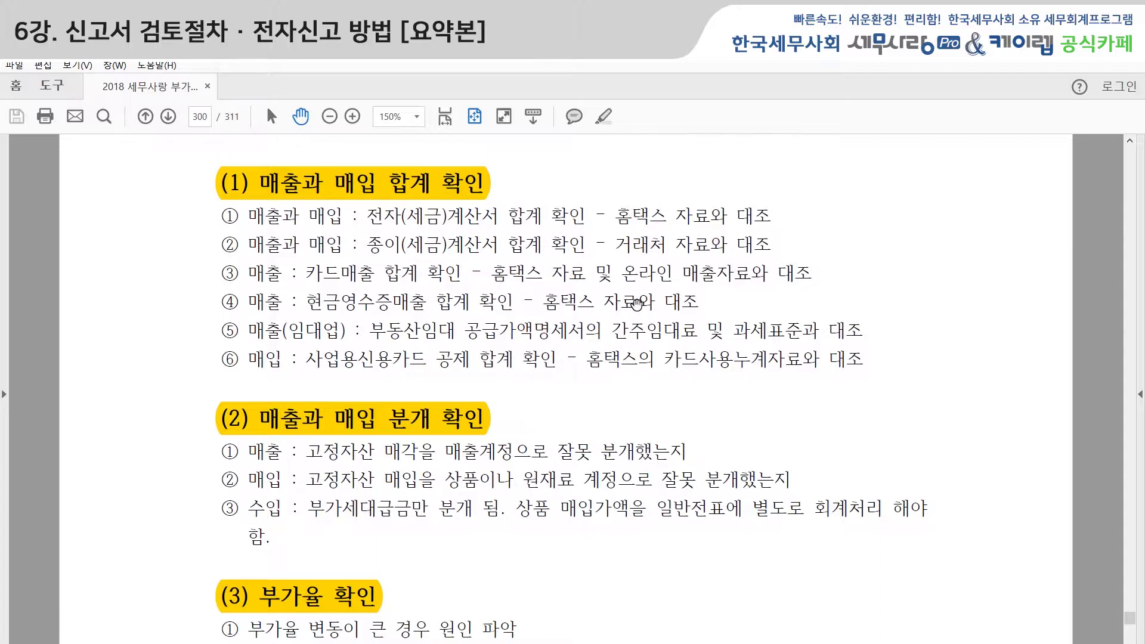
Scroll page 300 to show (4) 매입세액 공제 확인's six items and the start of (5).
scroll(404, 345, down, 1)
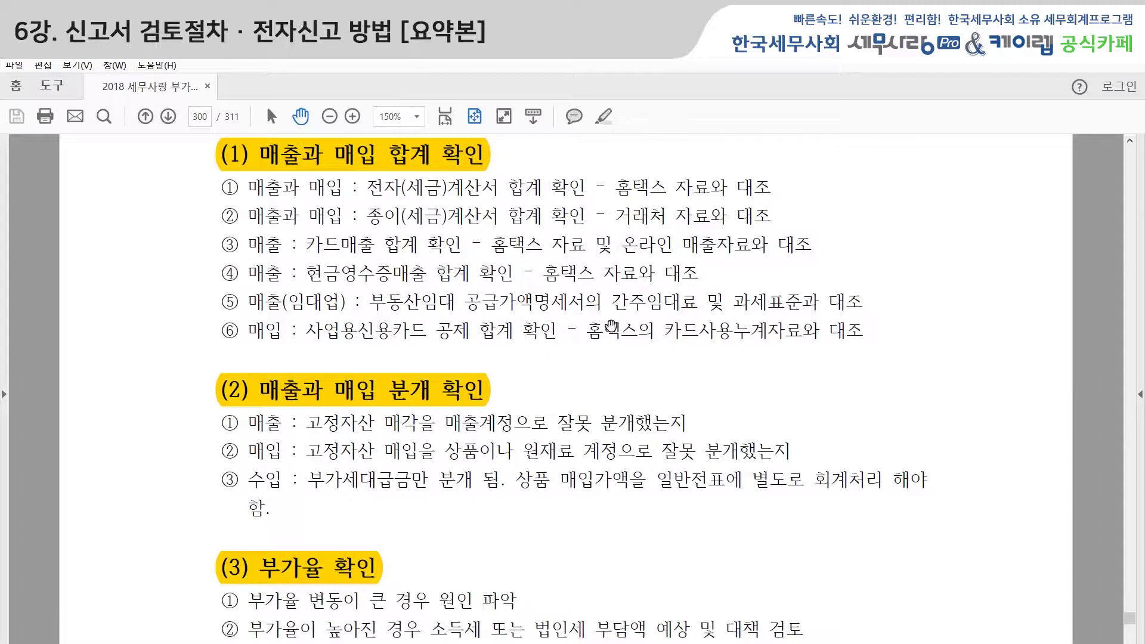
scroll(612, 326, down, 3)
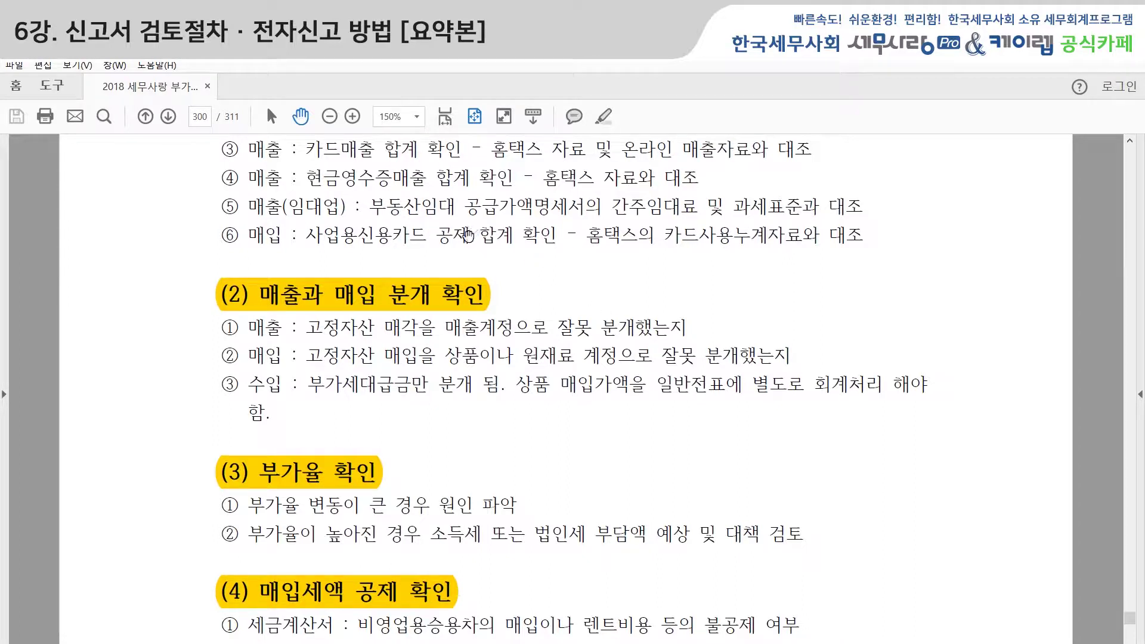
scroll(465, 255, down, 3)
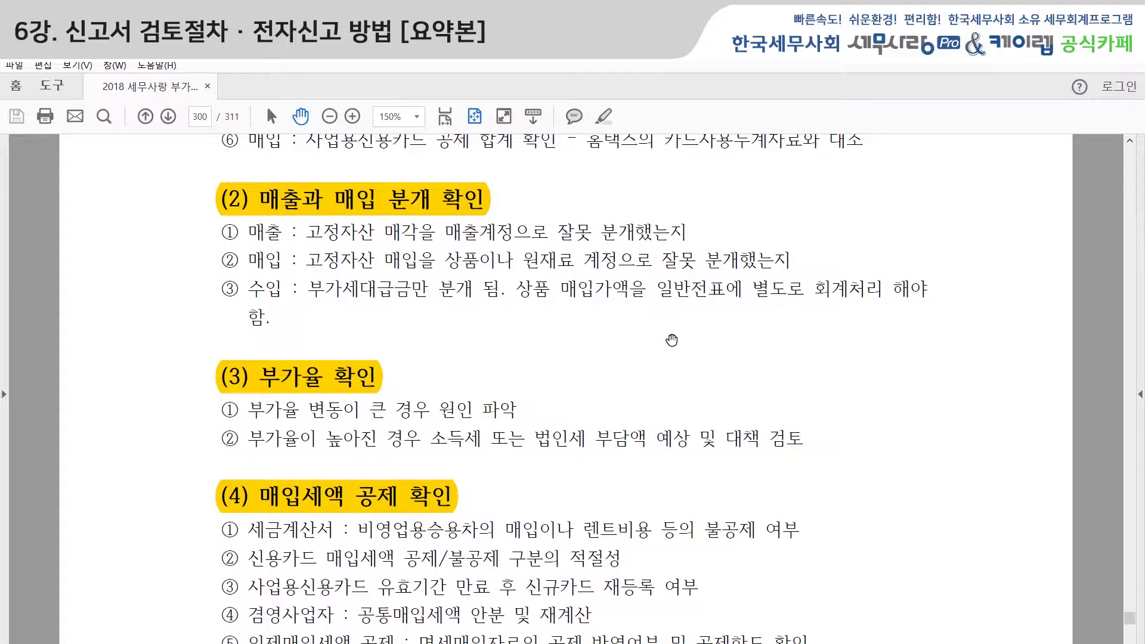
scroll(672, 340, down, 4)
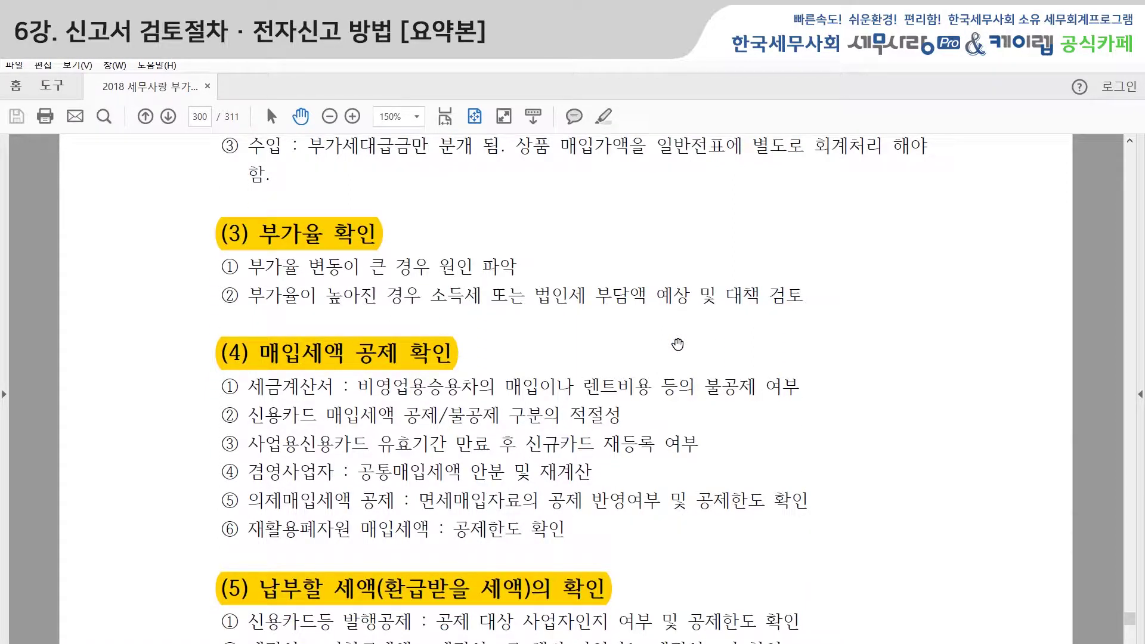
scroll(677, 344, down, 1)
scroll(678, 344, down, 1)
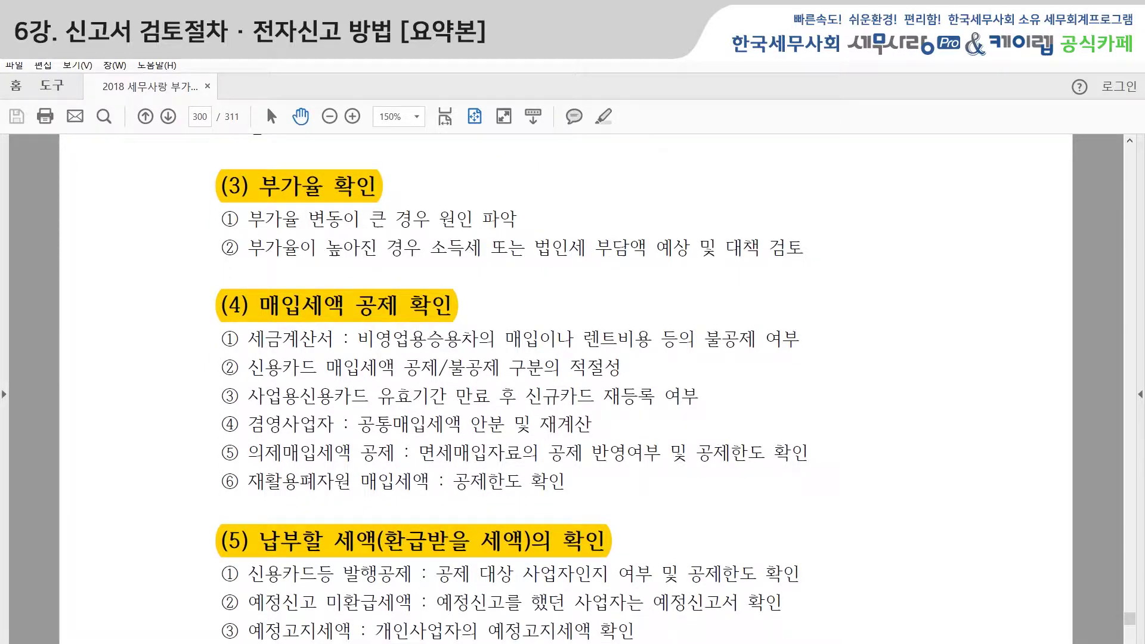
Switch to 세무사랑 Pro and open the VAT return for the April–June period.
key(alt+Tab)
click(72, 155)
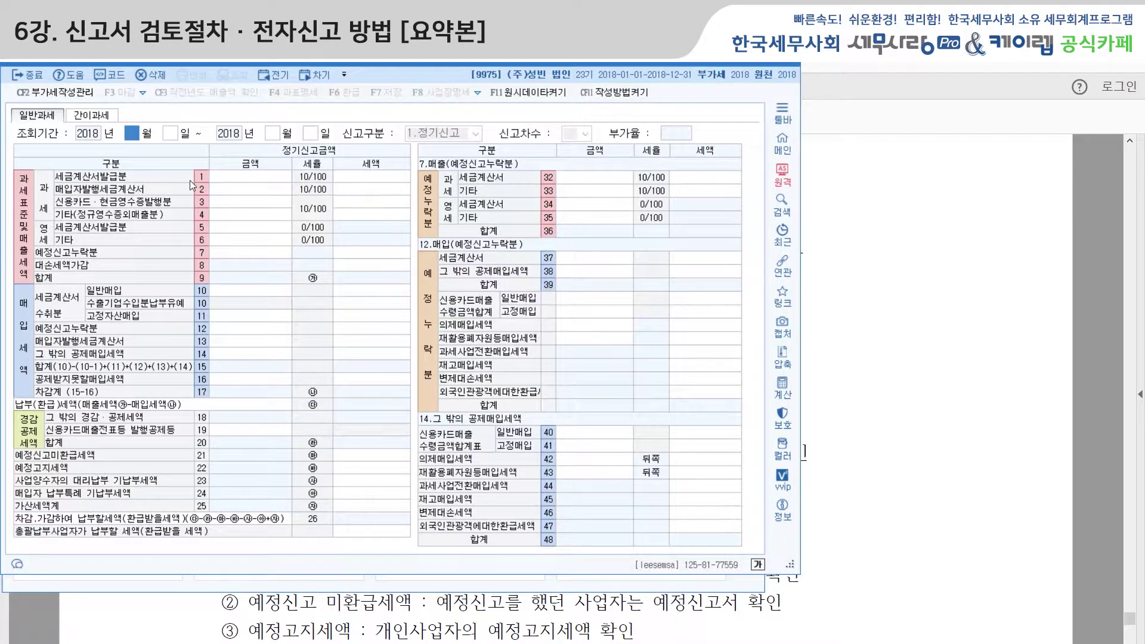
text(4)
key(Return)
key(Return)
text(6)
key(Return)
key(Return)
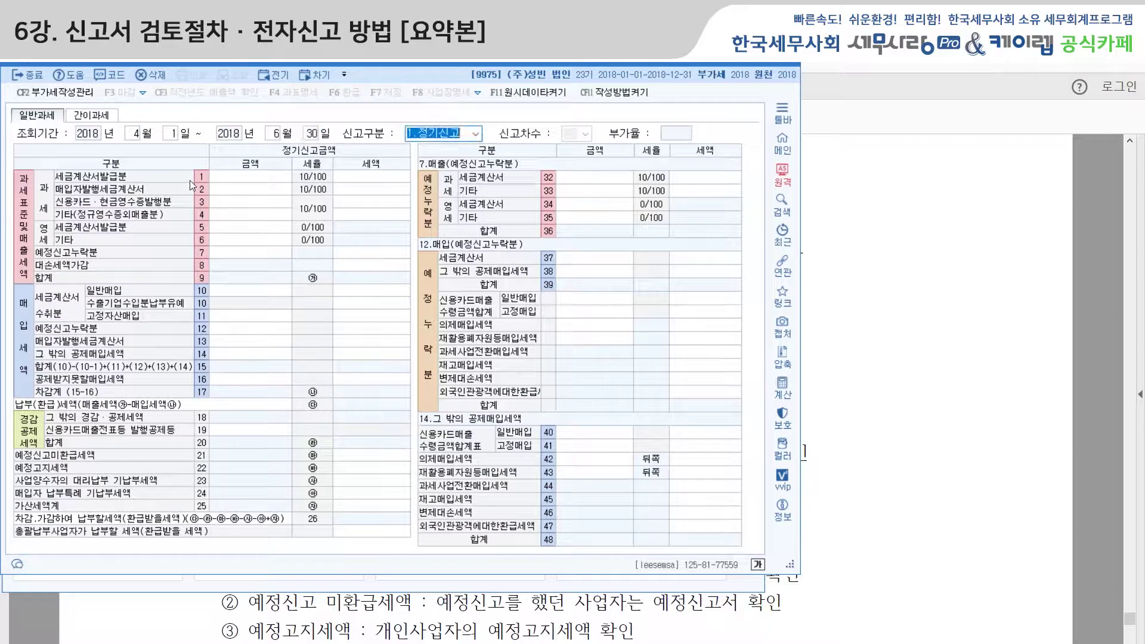
key(Return)
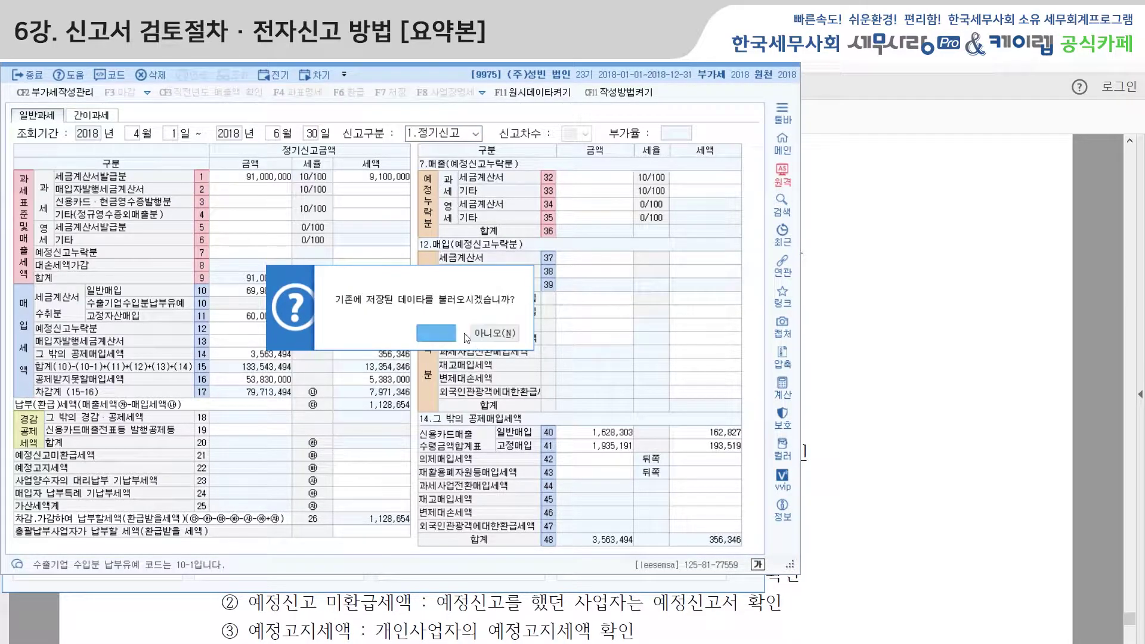
Load the saved return (부가율 21.3, payable 1,128,654), maximize it, then bring the textbook PDF forward.
click(441, 333)
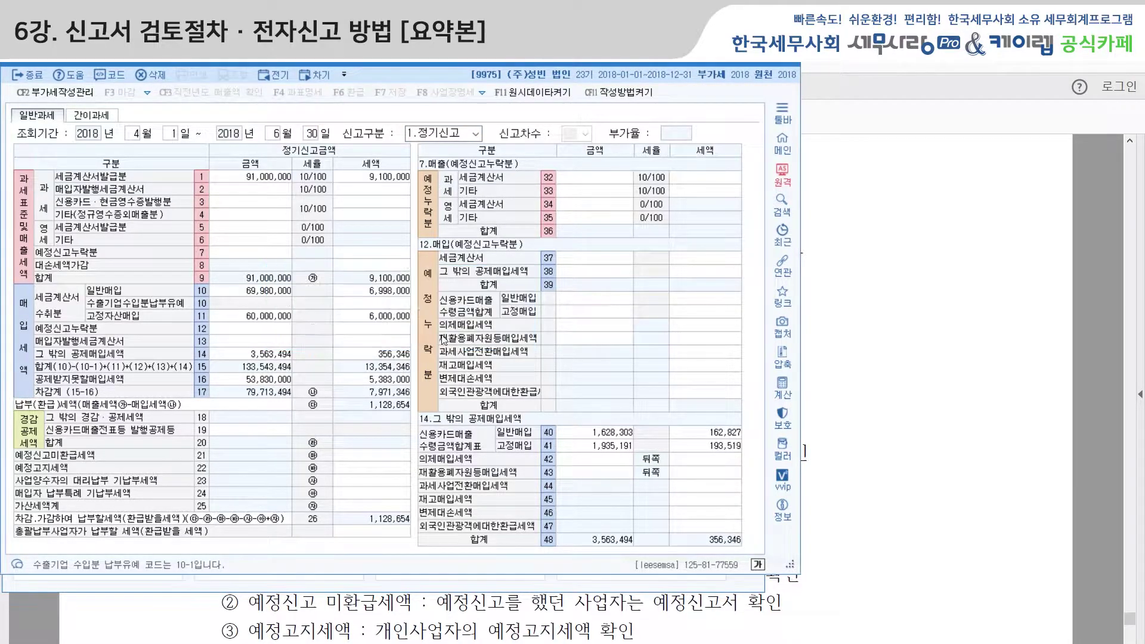
double_click(765, 66)
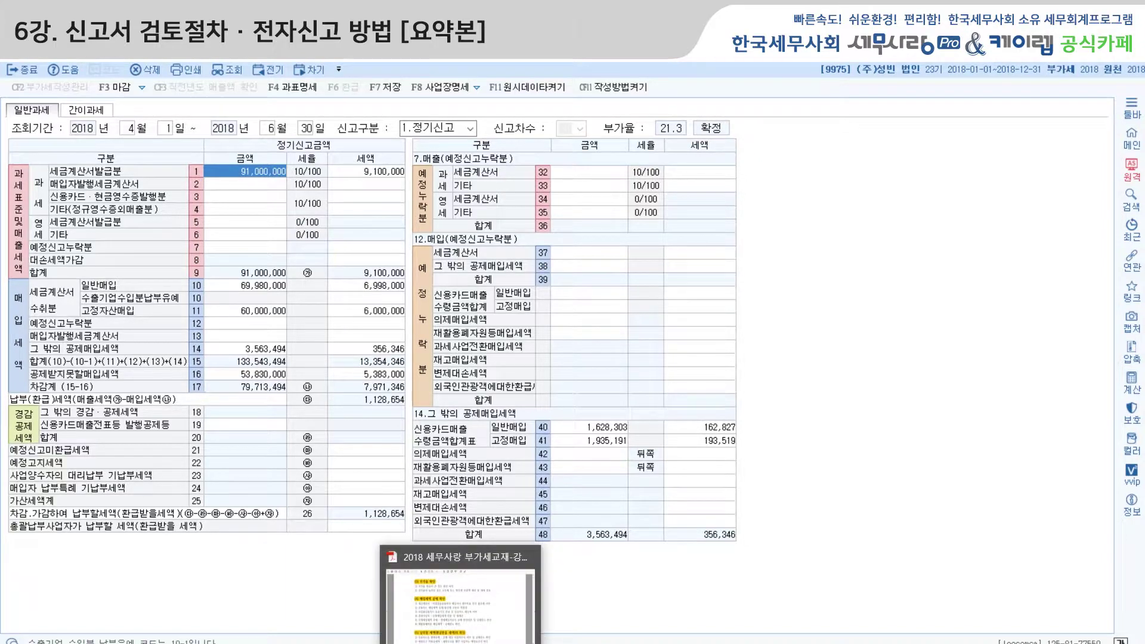
click(461, 643)
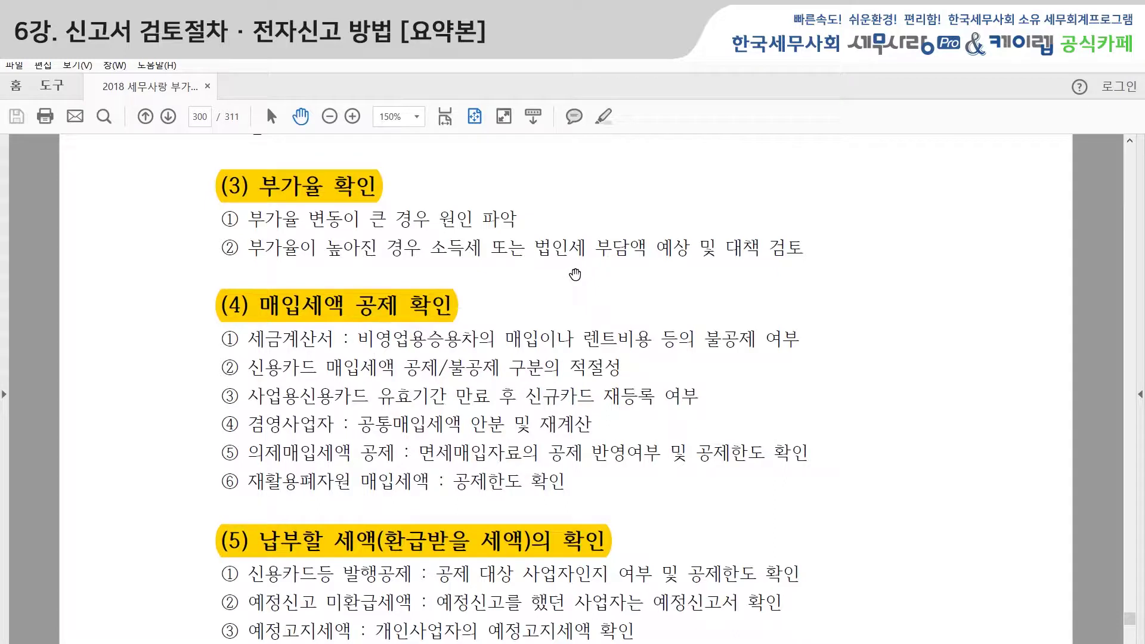
Scroll from section (3) on page 300 to (6) 기타사항의 확인 and 3. 거래처의 신고서 확인 on page 301.
scroll(574, 274, down, 1)
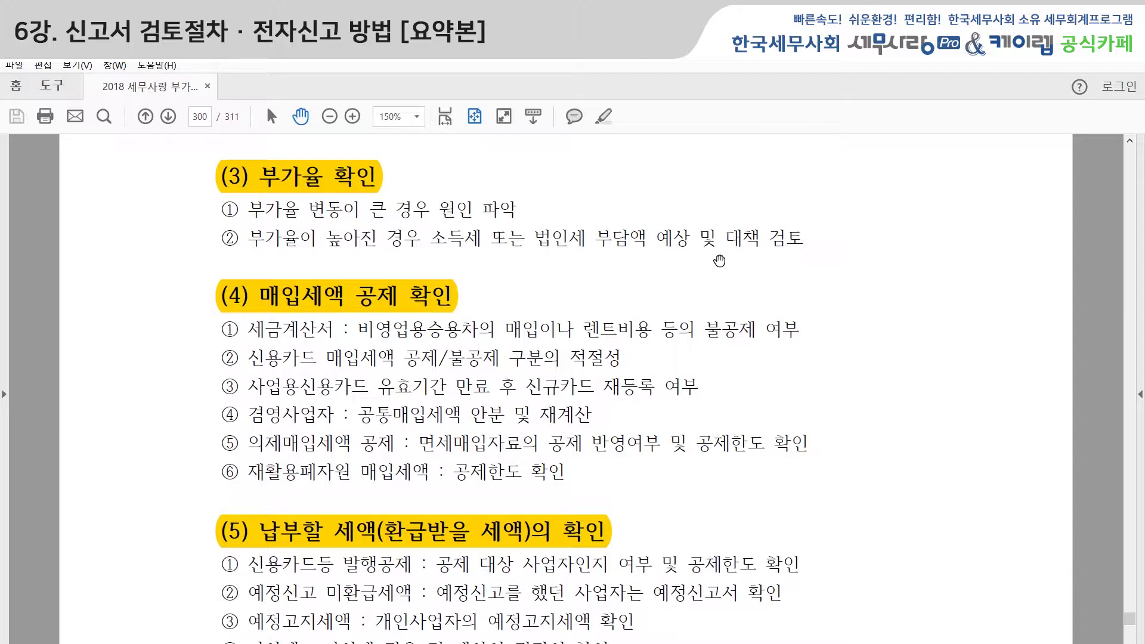
scroll(719, 260, down, 2)
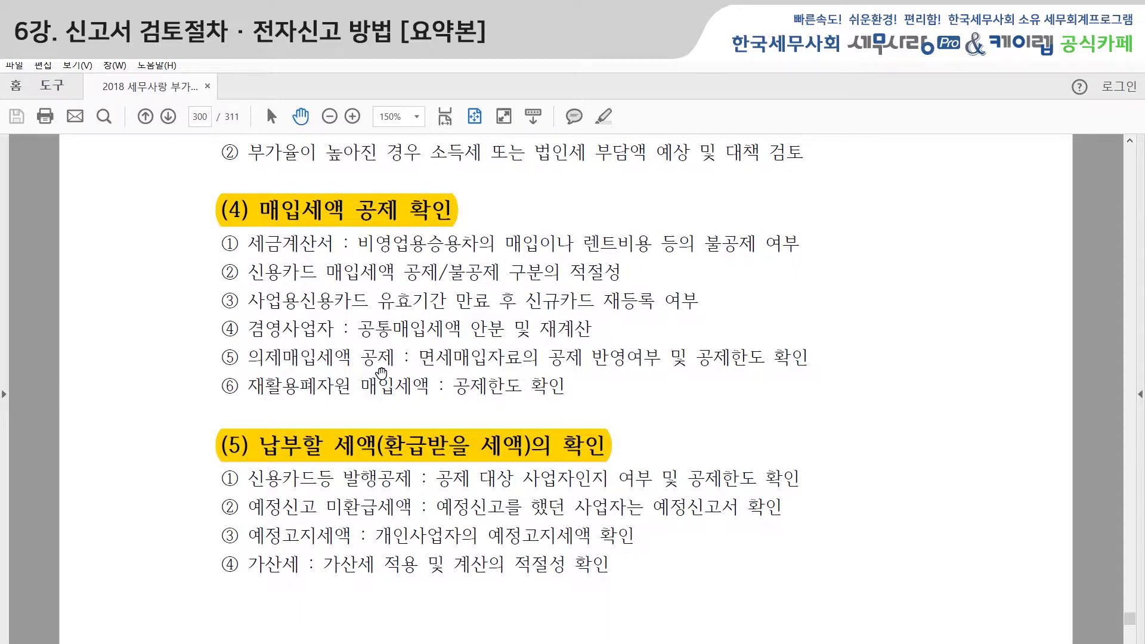
scroll(418, 371, down, 2)
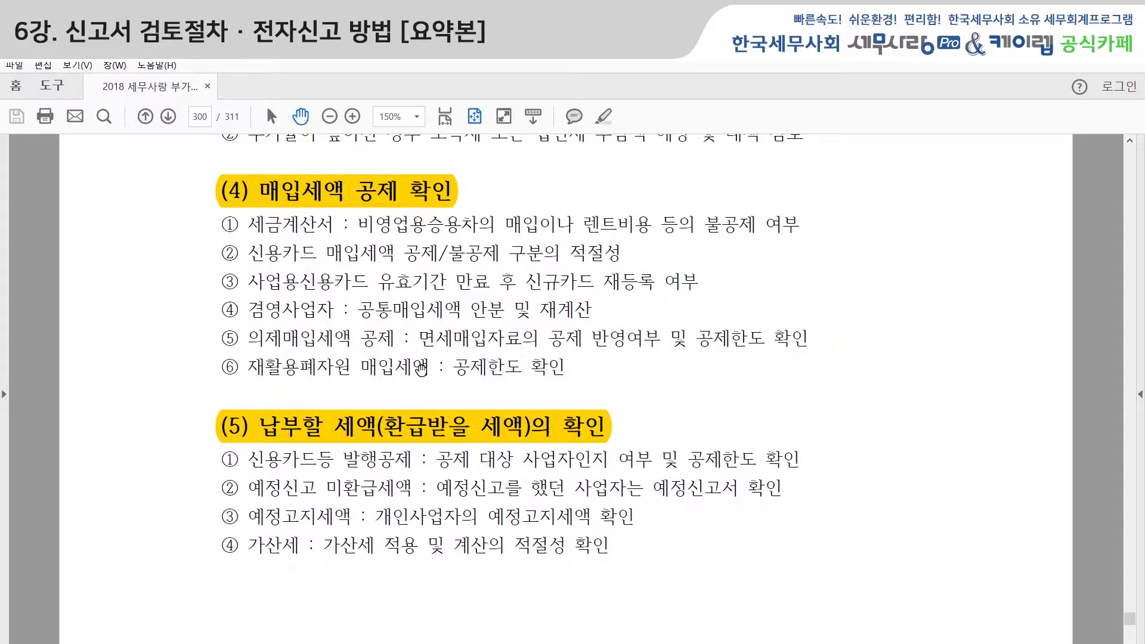
scroll(421, 371, down, 1)
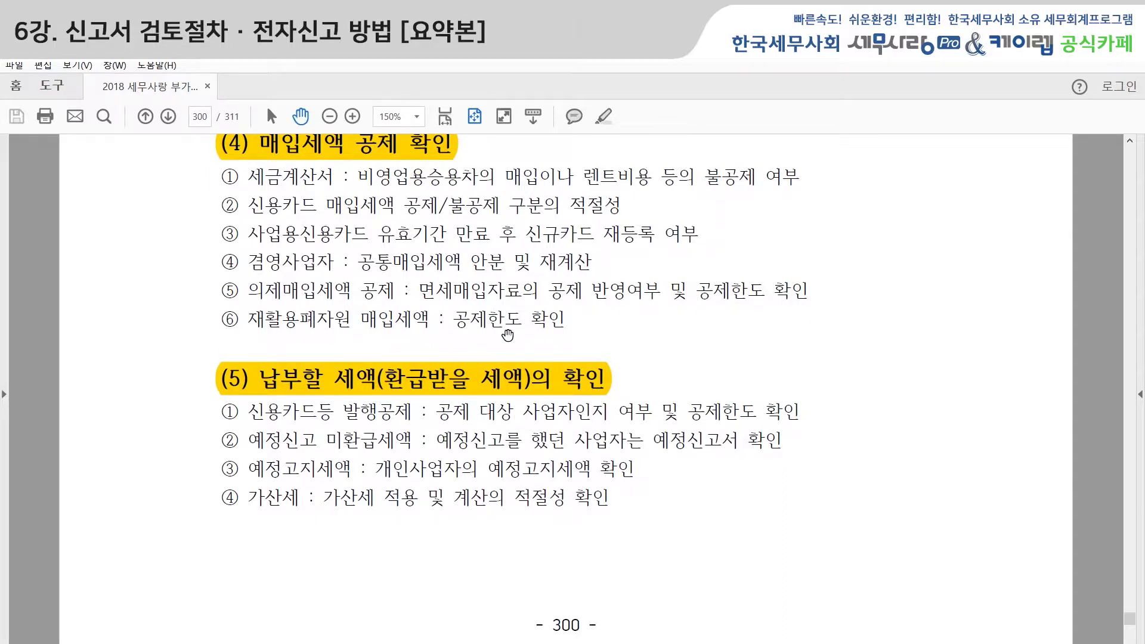
scroll(506, 343, down, 1)
scroll(503, 343, down, 3)
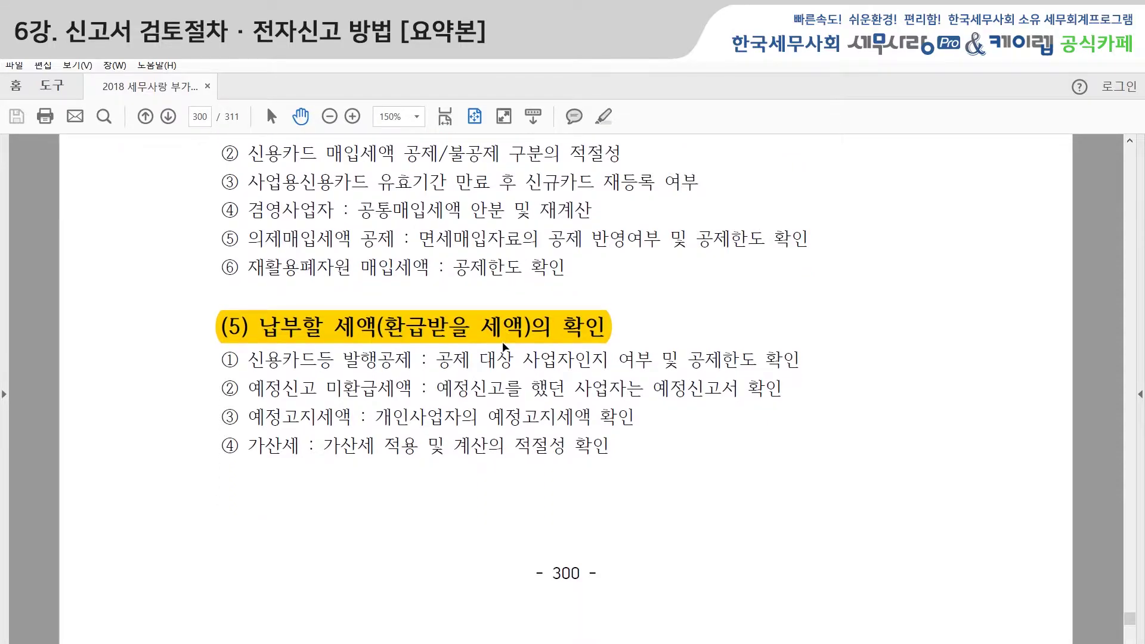
scroll(501, 342, up, 2)
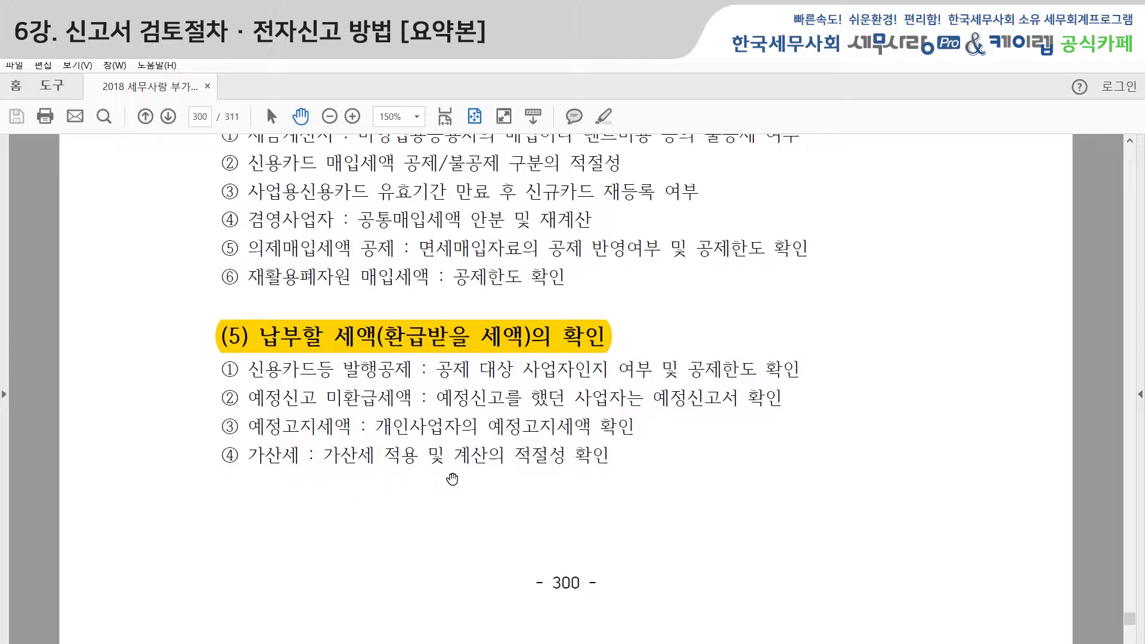
scroll(450, 479, down, 6)
scroll(452, 479, down, 3)
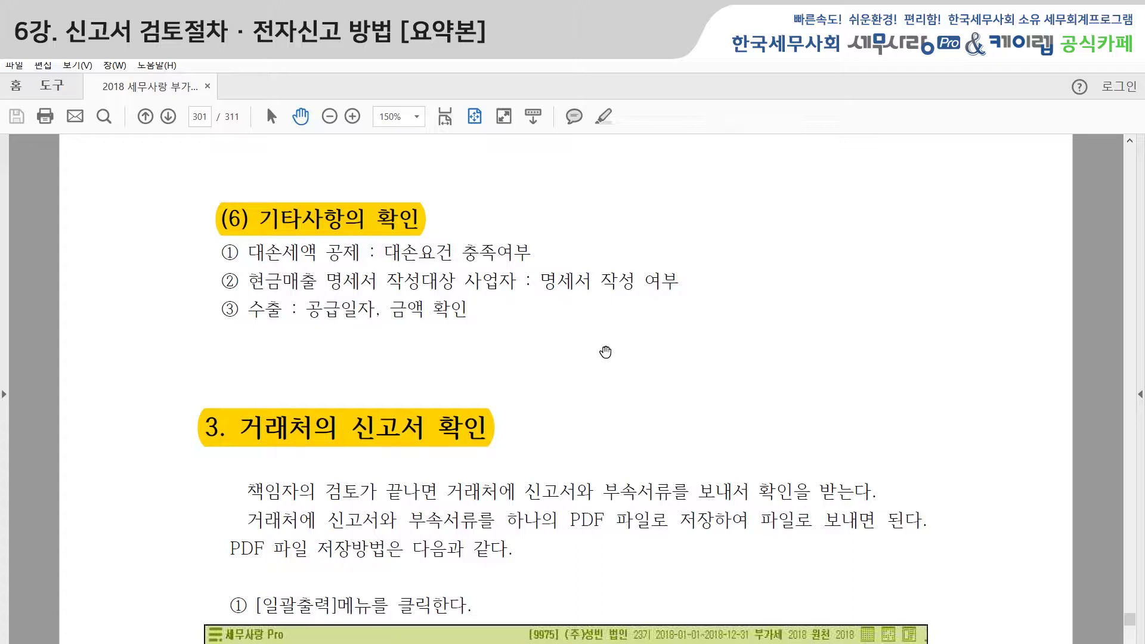
Scroll page 301 to the menu screenshot with 일괄출력 boxed and step ② choosing a saved return.
scroll(619, 348, down, 1)
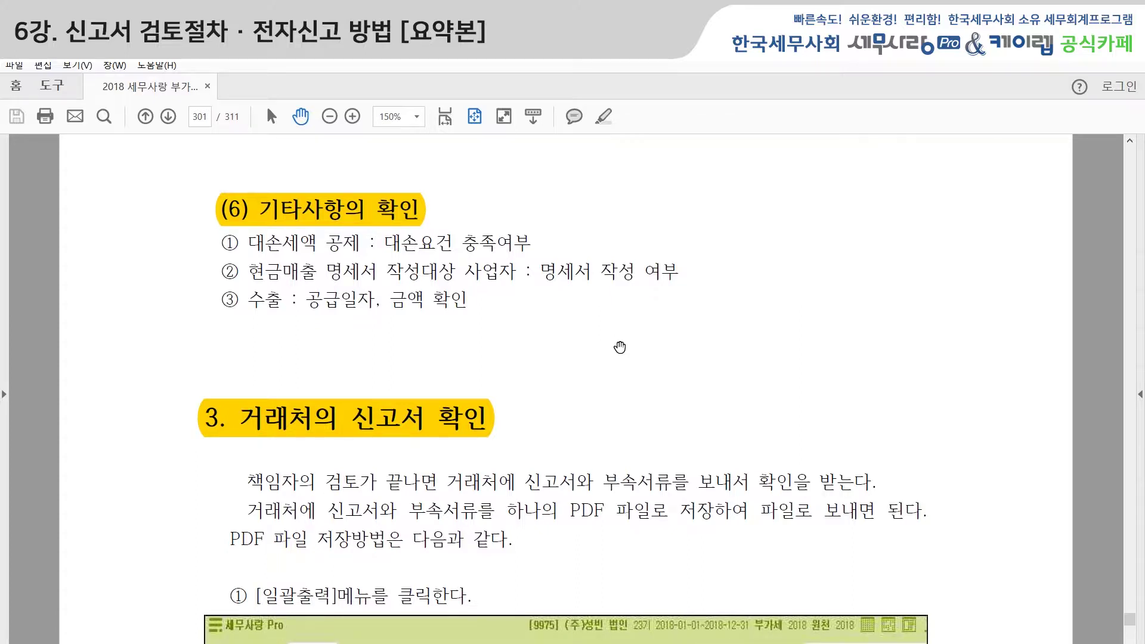
scroll(620, 347, down, 3)
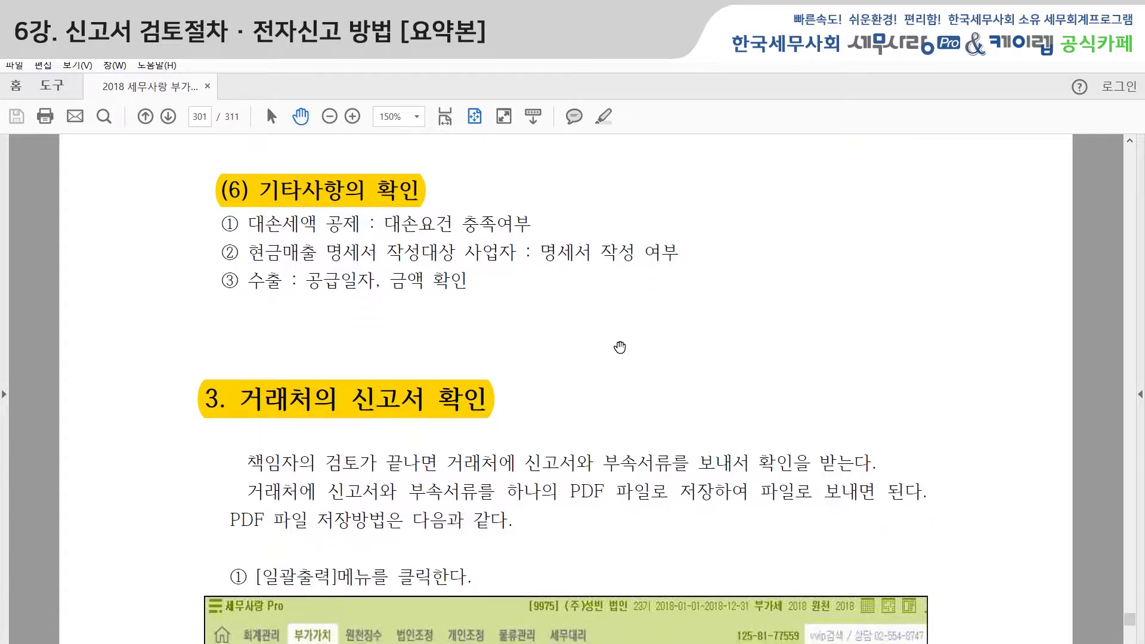
scroll(620, 347, down, 1)
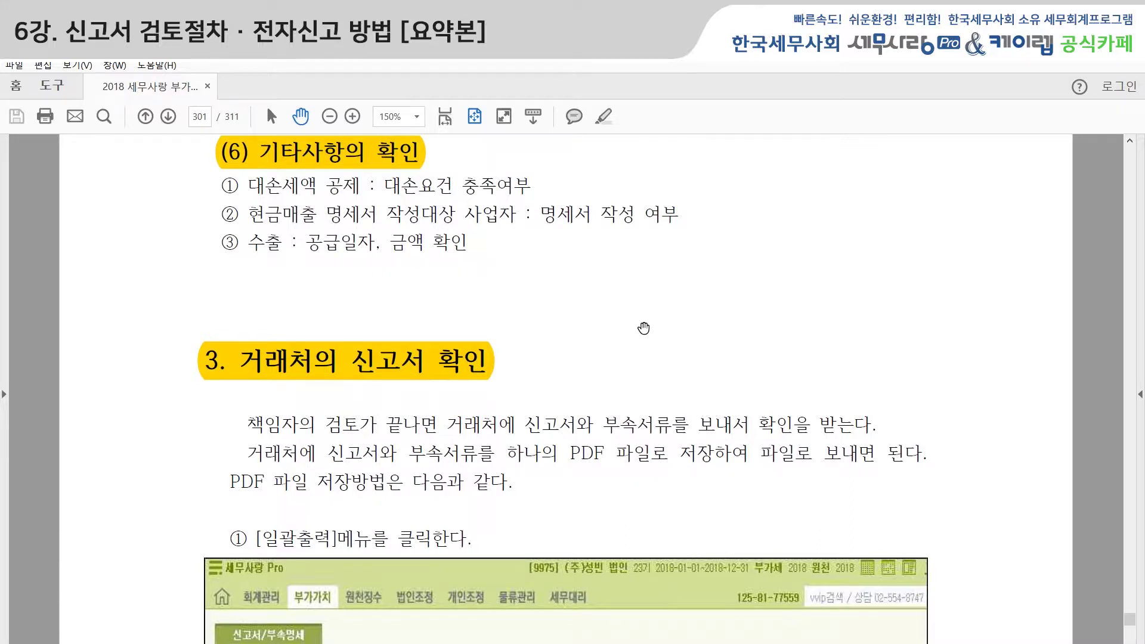
scroll(643, 328, down, 3)
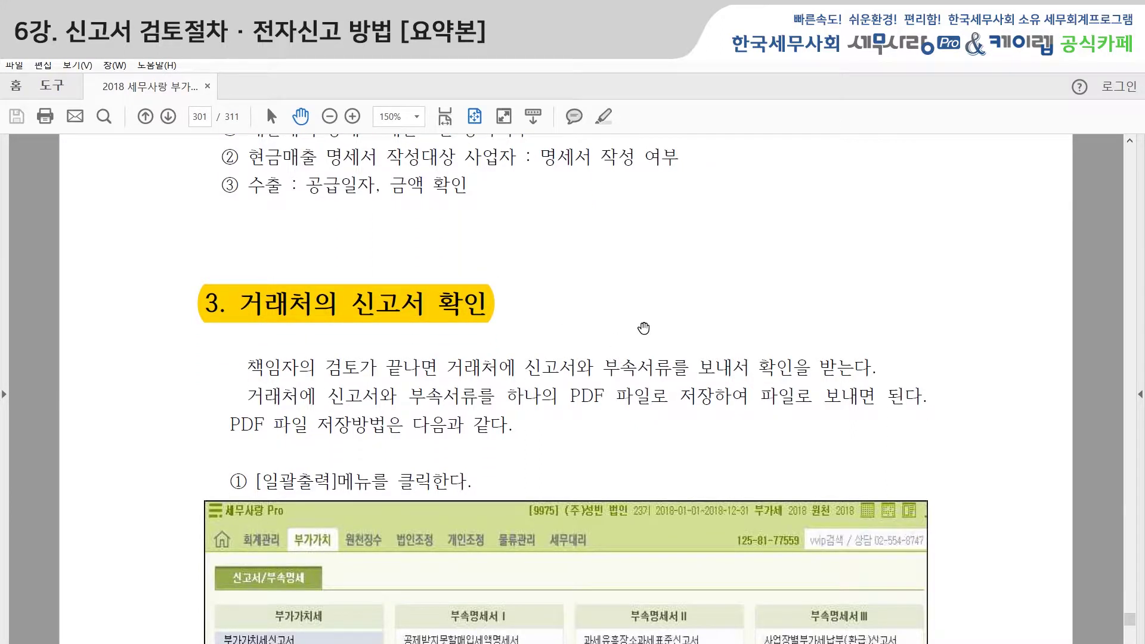
scroll(623, 328, up, 3)
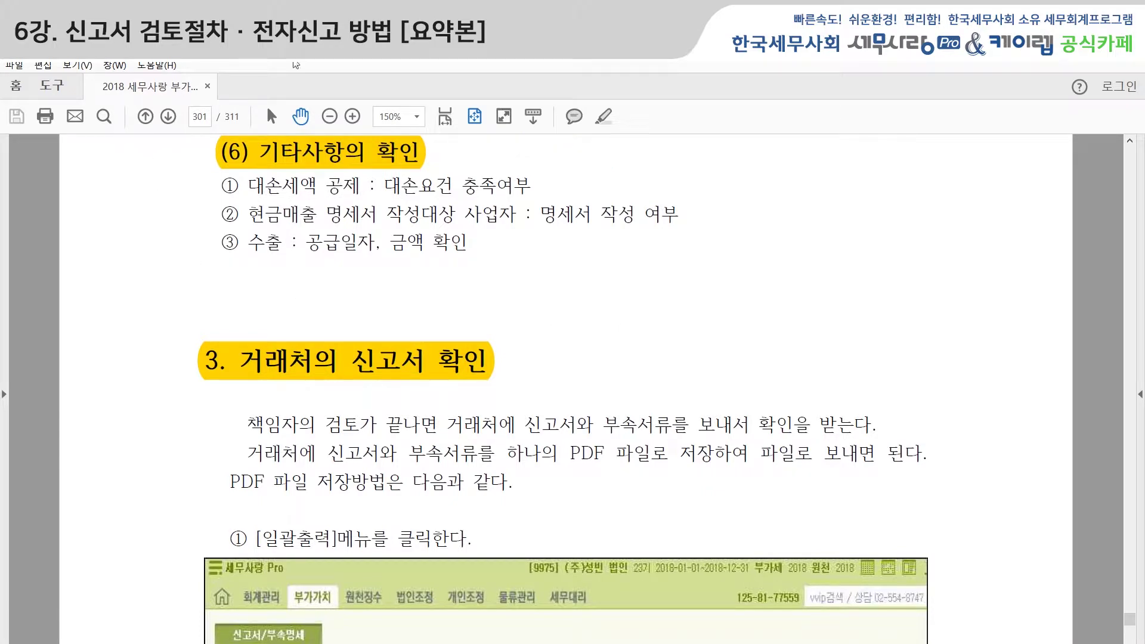
scroll(710, 374, down, 3)
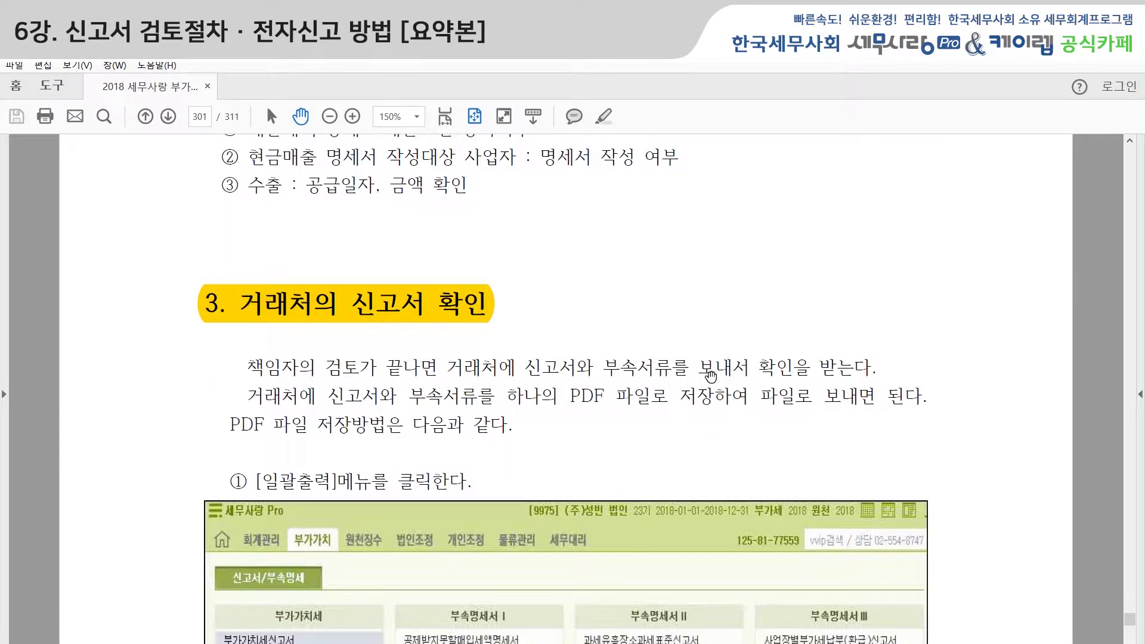
scroll(400, 370, down, 4)
scroll(742, 456, down, 8)
scroll(791, 505, down, 8)
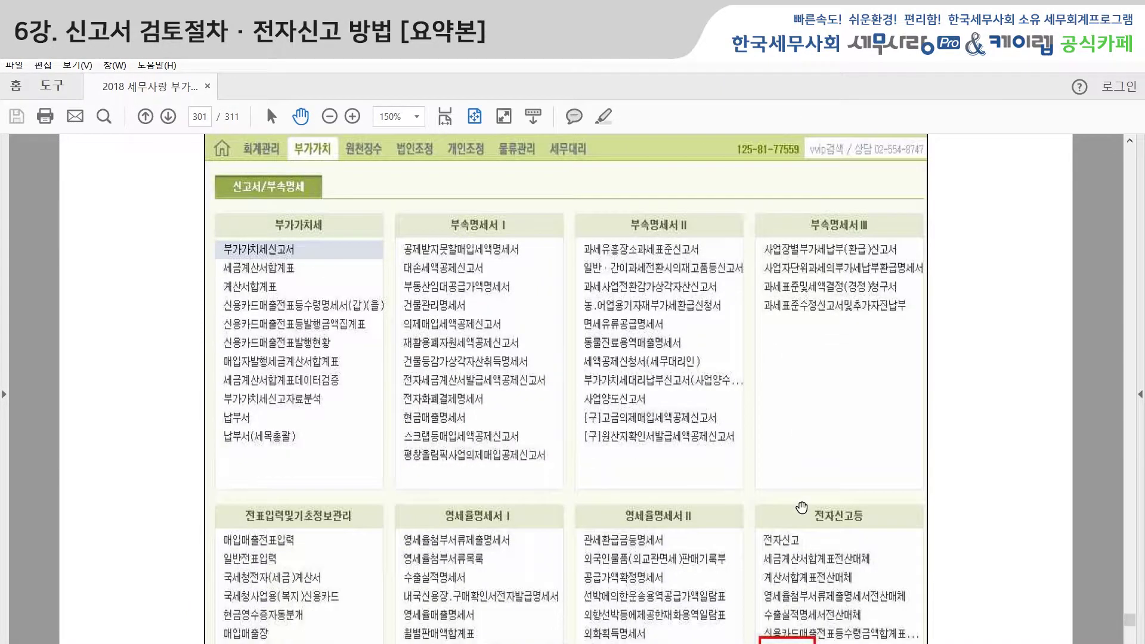
scroll(803, 505, up, 2)
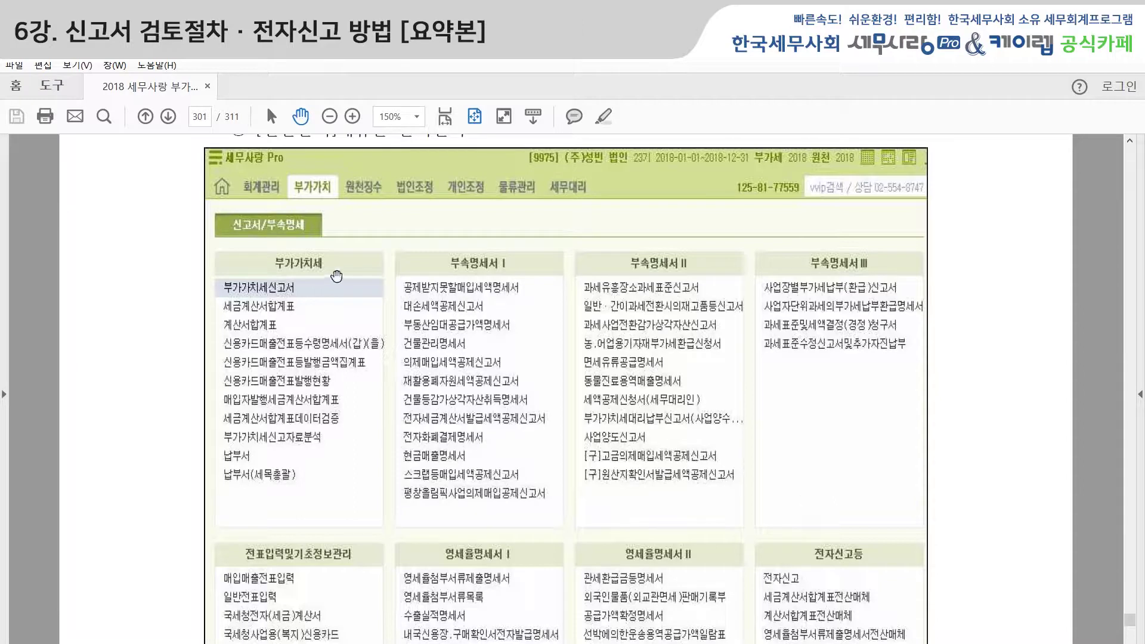
scroll(467, 353, down, 3)
scroll(357, 319, down, 4)
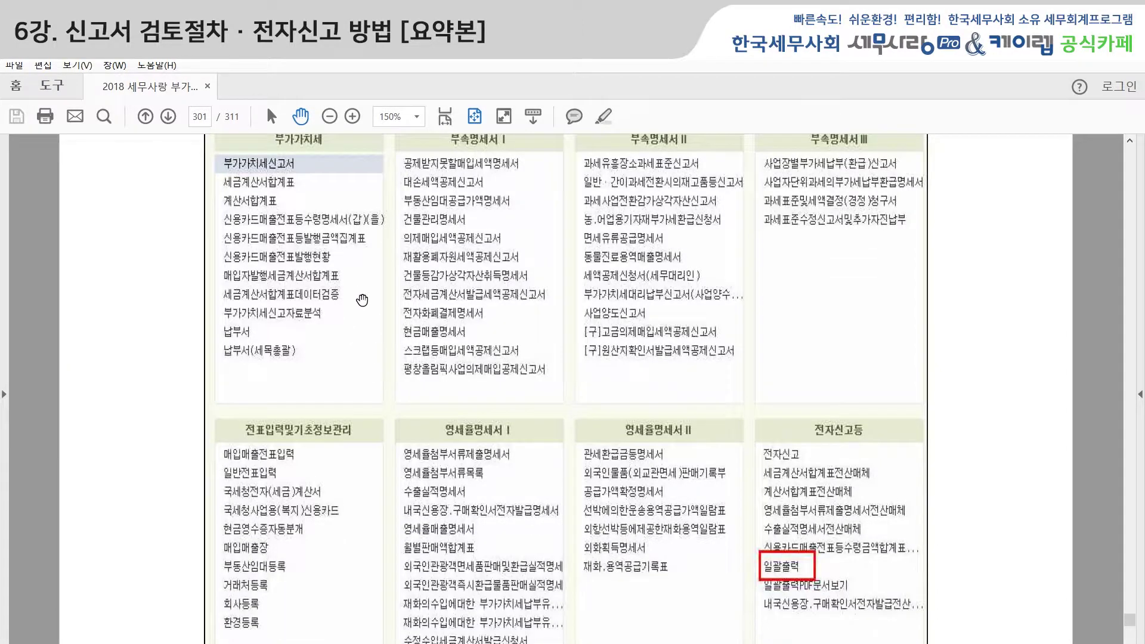
scroll(356, 291, up, 3)
scroll(678, 507, down, 3)
scroll(799, 599, down, 2)
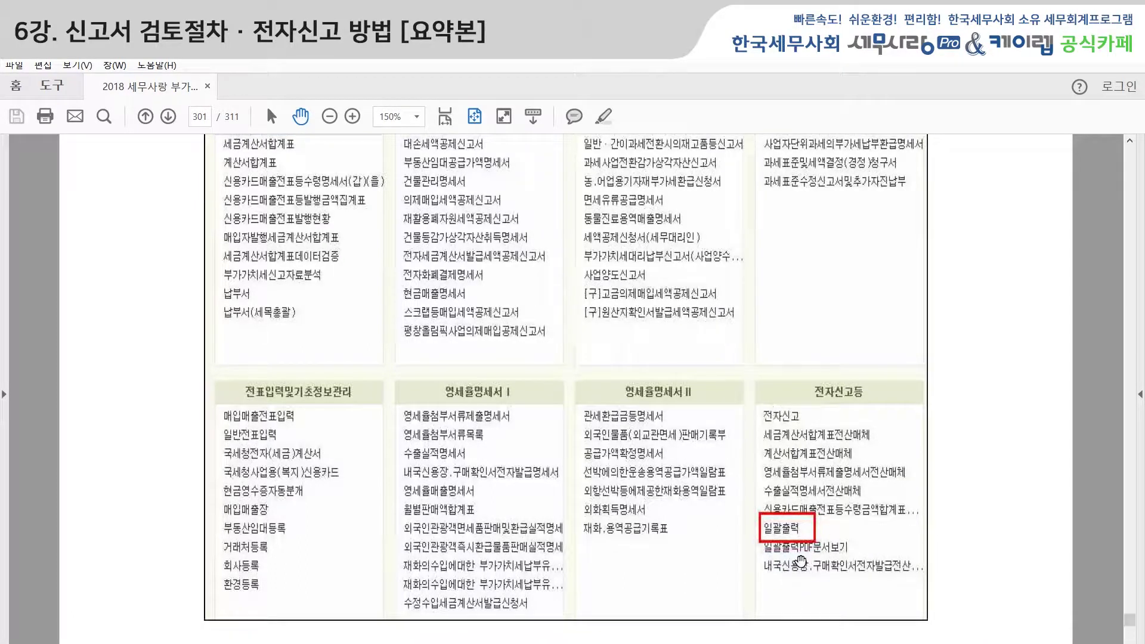
scroll(805, 562, down, 2)
scroll(796, 569, down, 5)
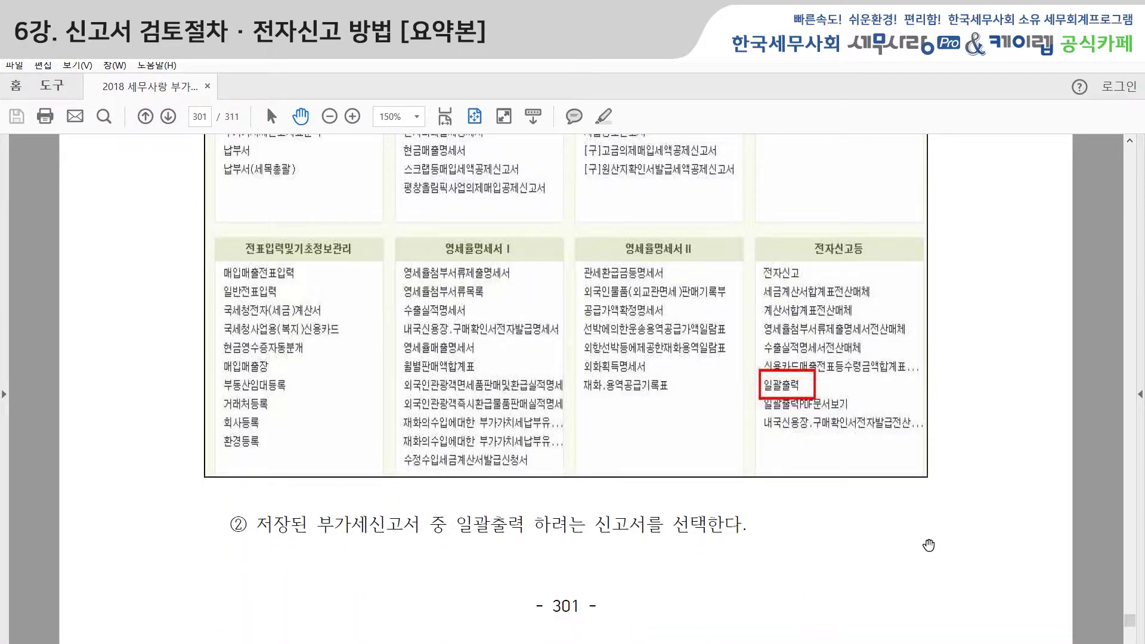
Scroll to page 302's 일괄출력 조회조건 screenshot with the boxed PDF 파일로 저장 option.
scroll(964, 578, down, 15)
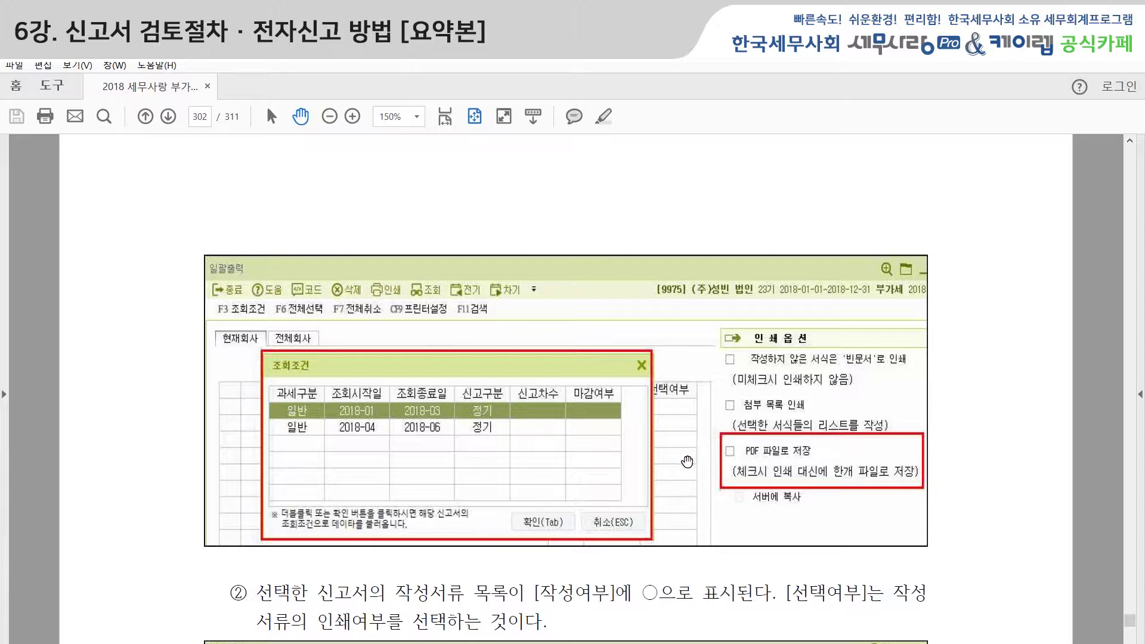
Scroll past the 작성여부/선택여부 form table to page 303's 제5절 신고와 납부 and 1) 전자신고의 개요.
scroll(931, 499, down, 1)
scroll(935, 498, down, 4)
scroll(926, 498, down, 6)
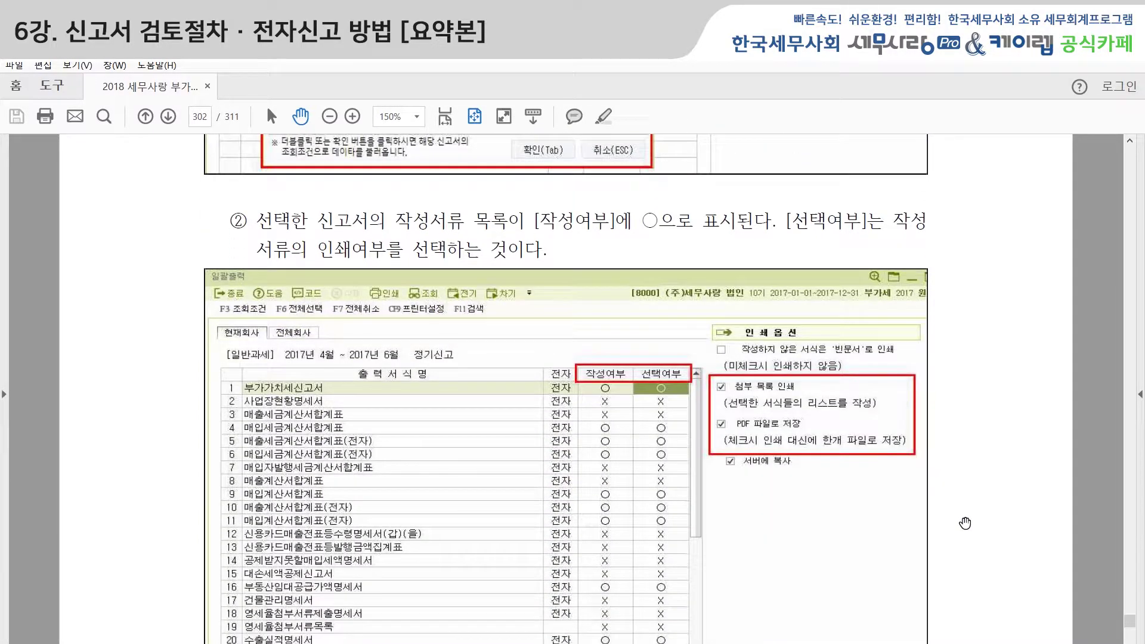
scroll(966, 523, down, 1)
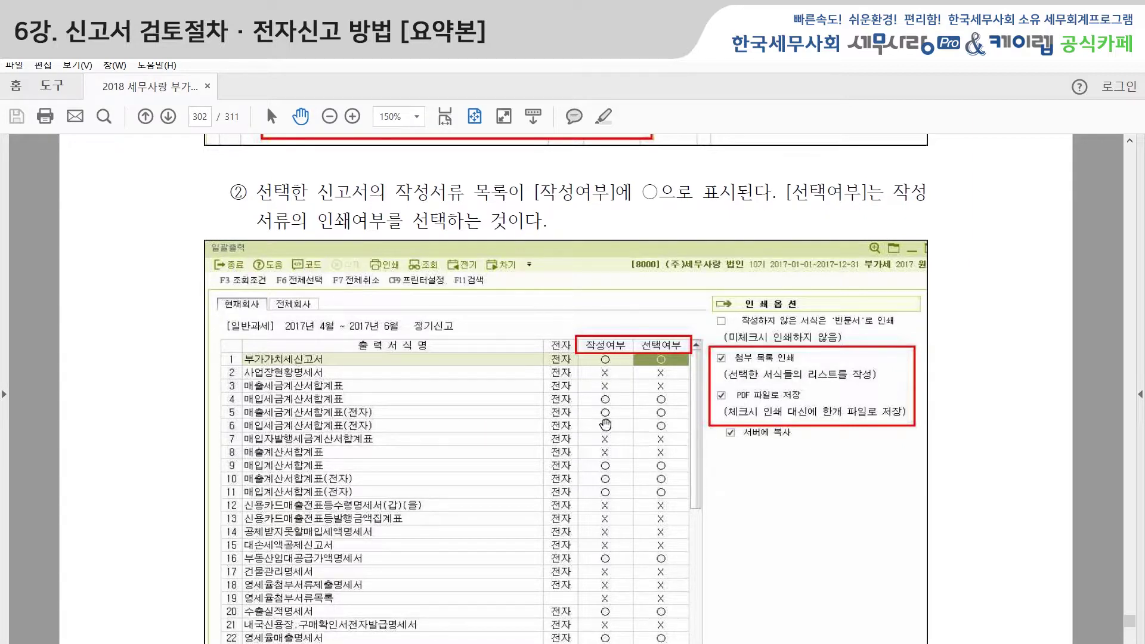
scroll(597, 522, down, 1)
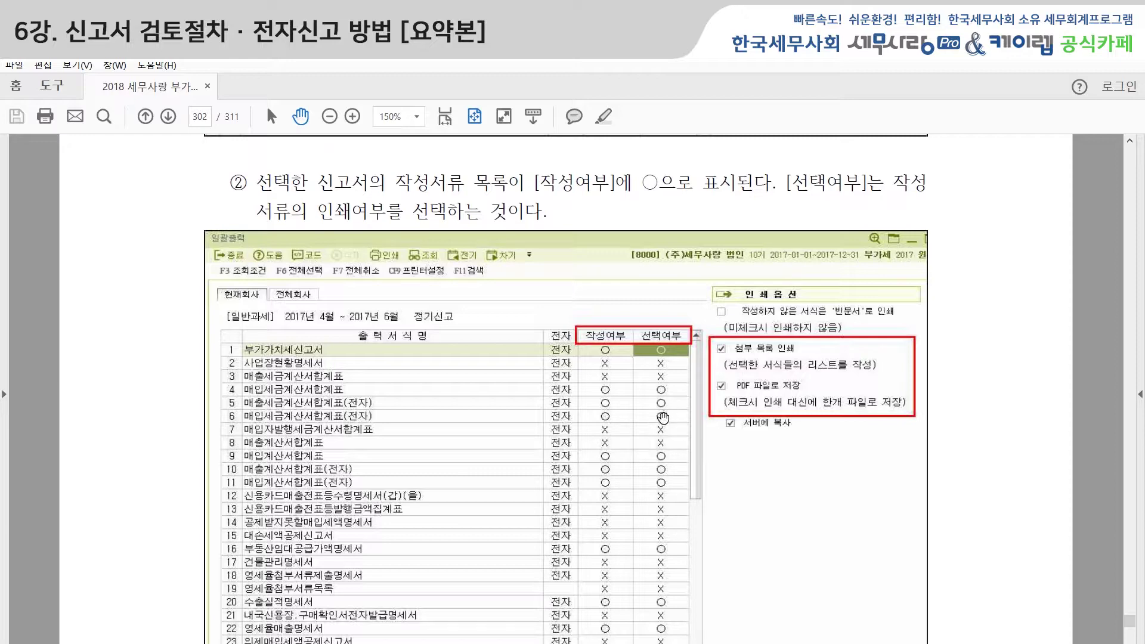
scroll(747, 509, down, 1)
scroll(747, 508, down, 10)
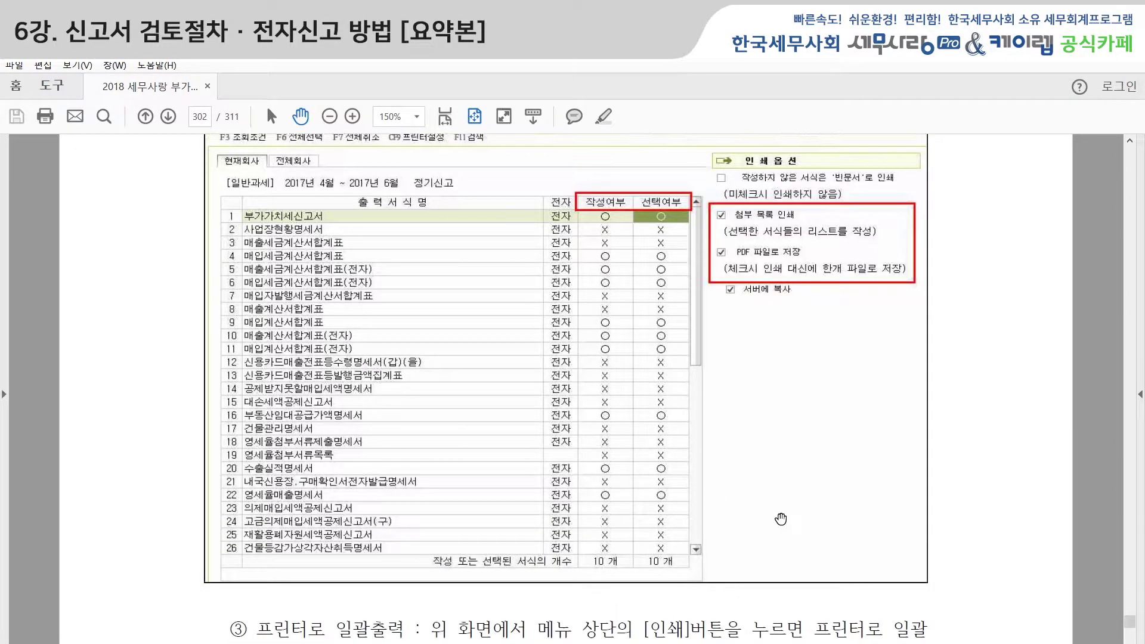
scroll(985, 532, down, 8)
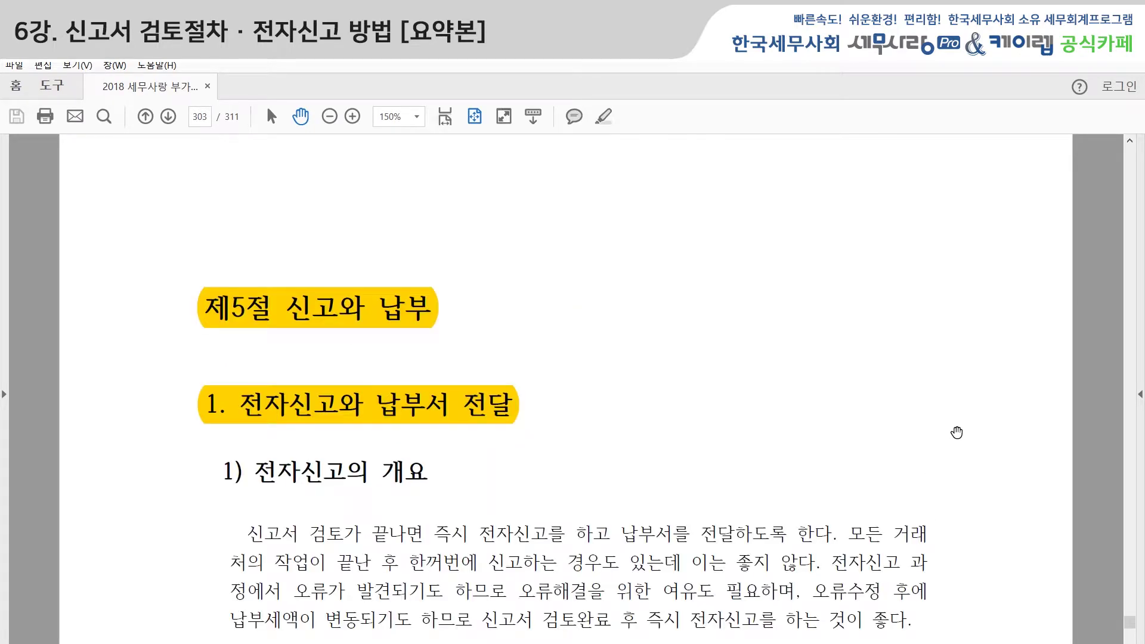
Move to 2) 사례연습 – 홈택스 전자신고 하기 and its (1) 프로그램 - 전자신고 메뉴 screenshot.
scroll(956, 433, up, 8)
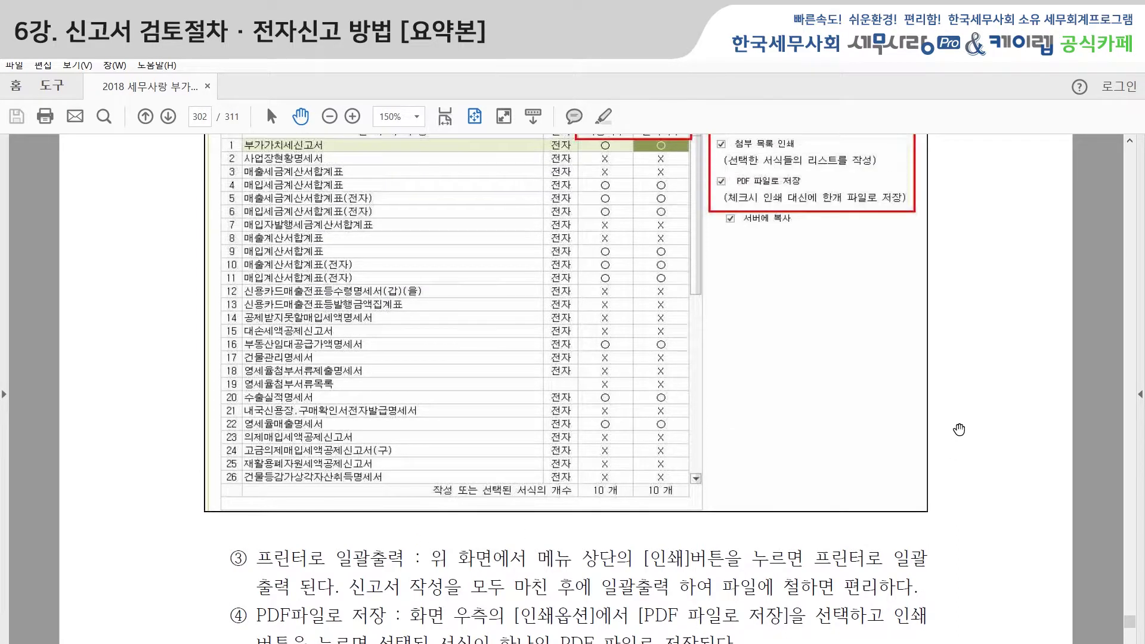
scroll(959, 430, up, 1)
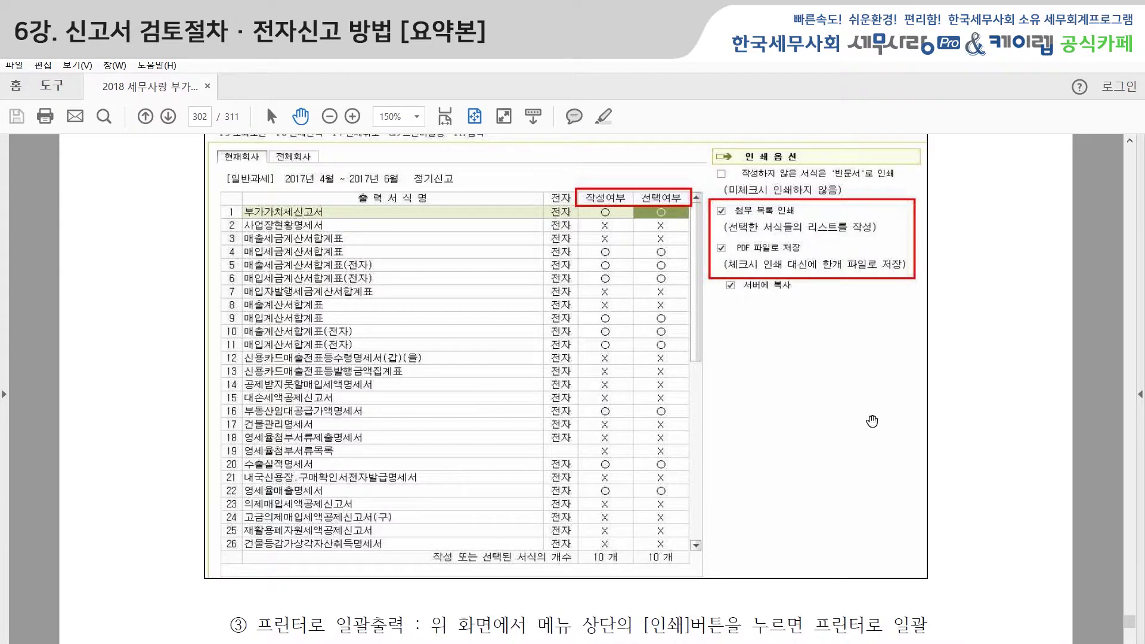
scroll(566, 387, down, 5)
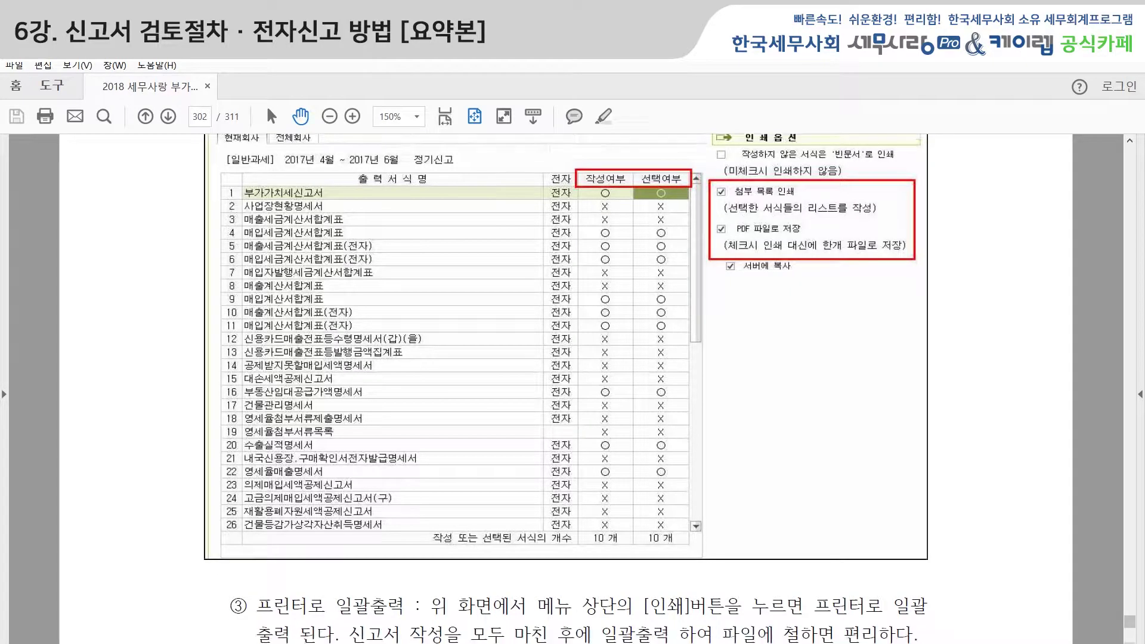
scroll(567, 388, down, 5)
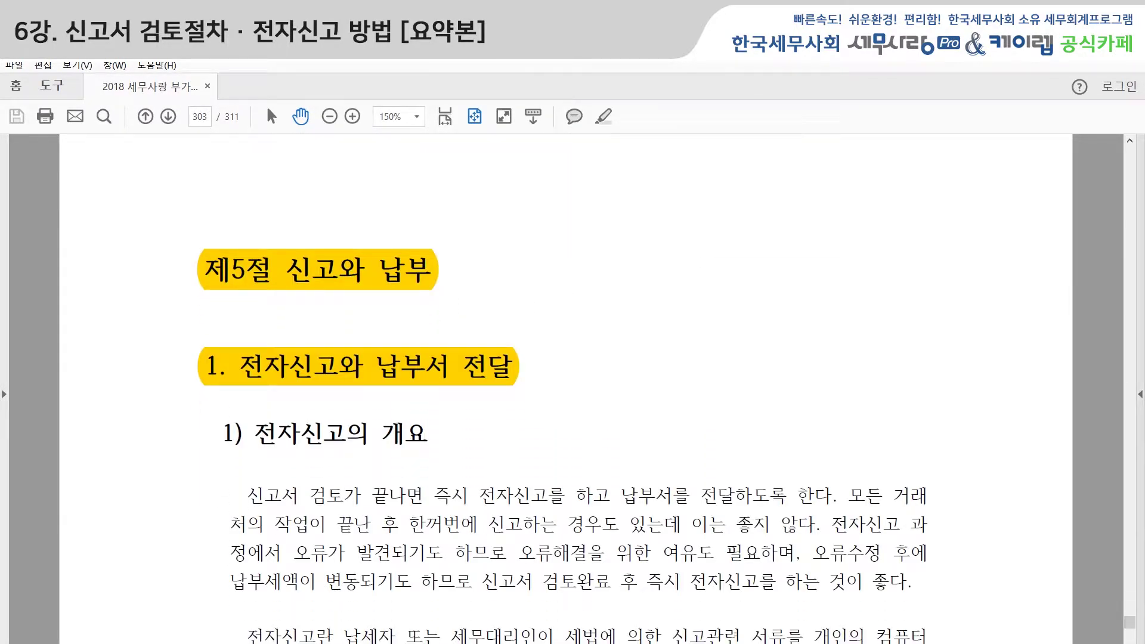
scroll(844, 316, down, 2)
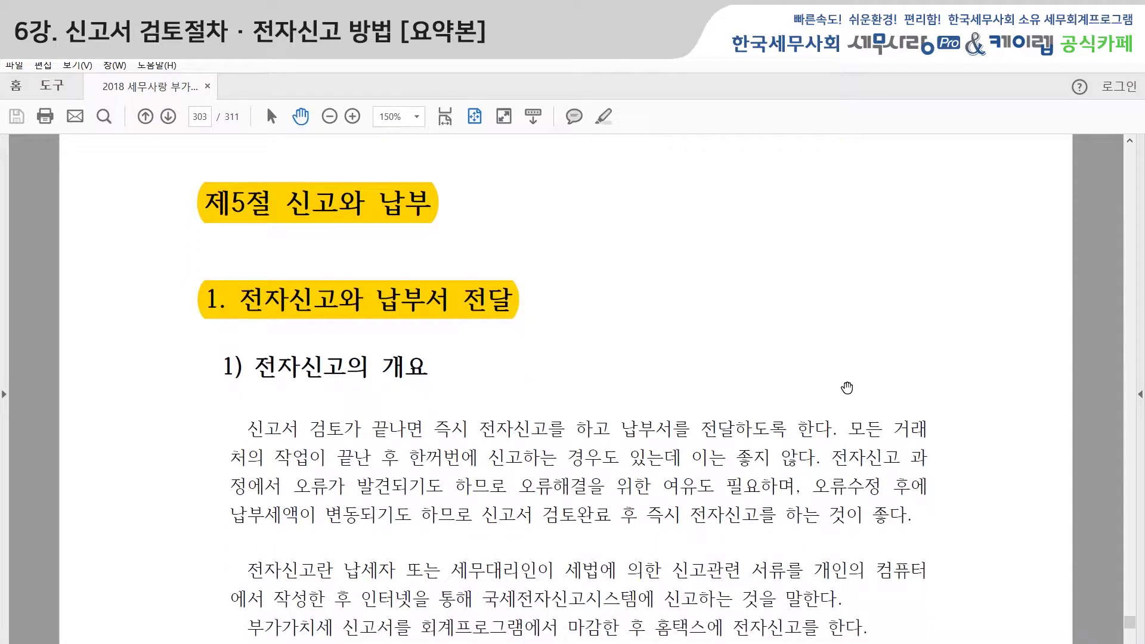
scroll(847, 388, down, 2)
scroll(848, 388, up, 1)
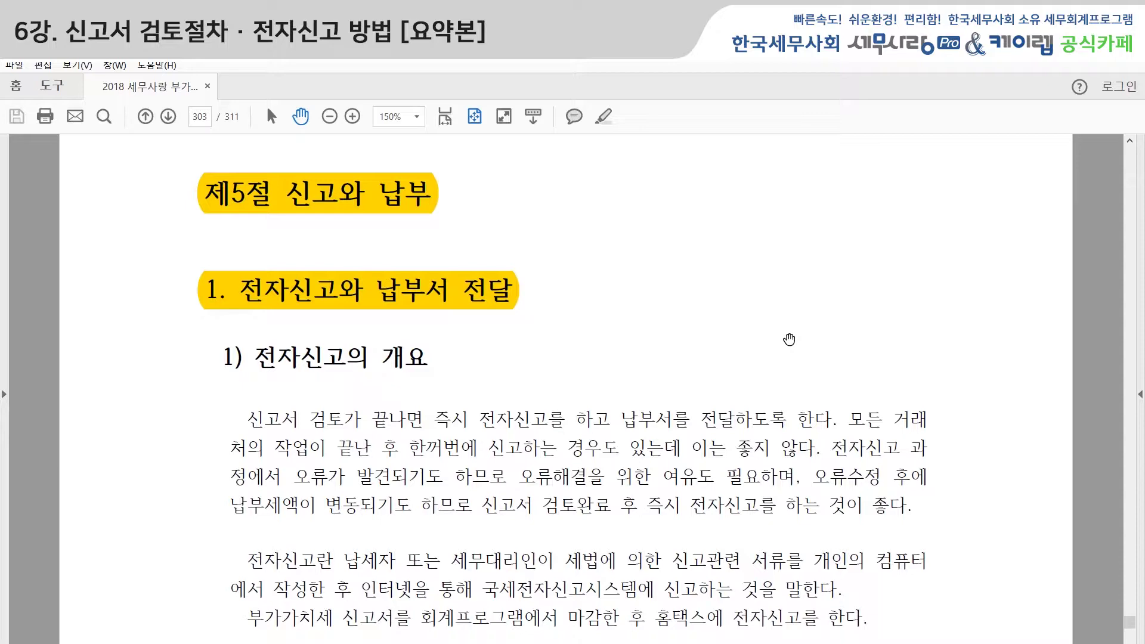
scroll(819, 358, down, 1)
scroll(820, 358, down, 4)
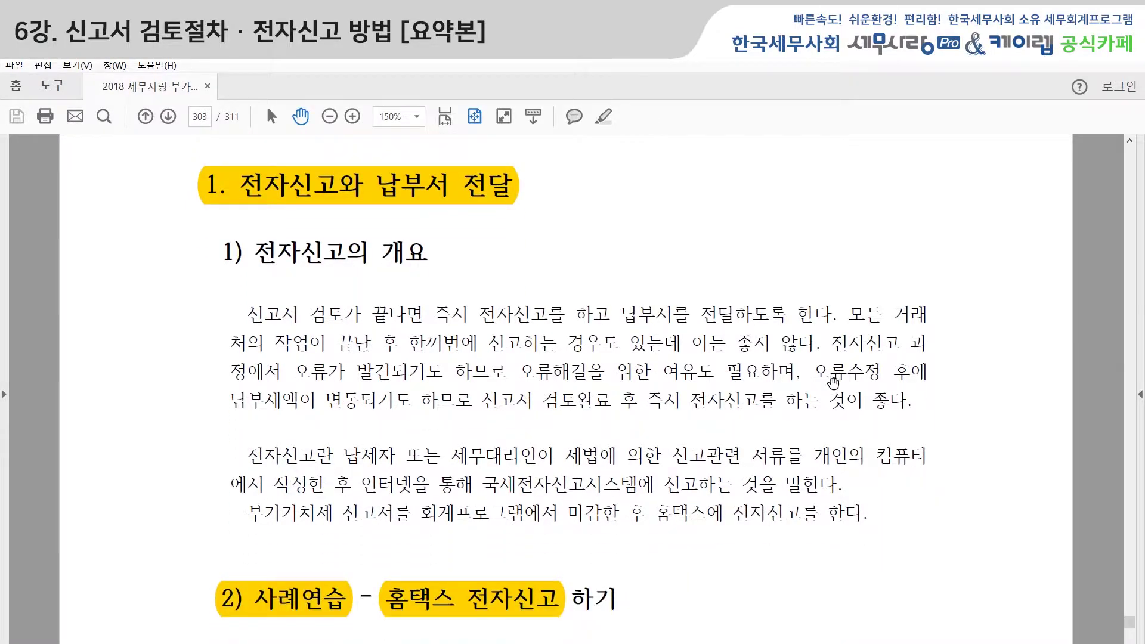
drag(940, 549, 920, 291)
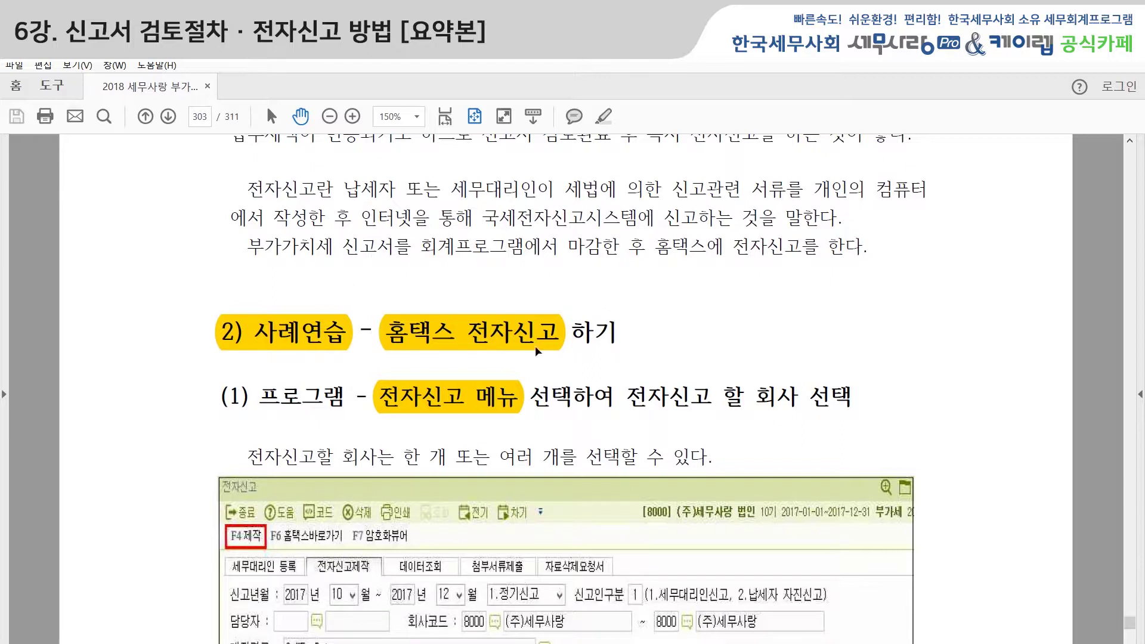
drag(959, 545, 951, 340)
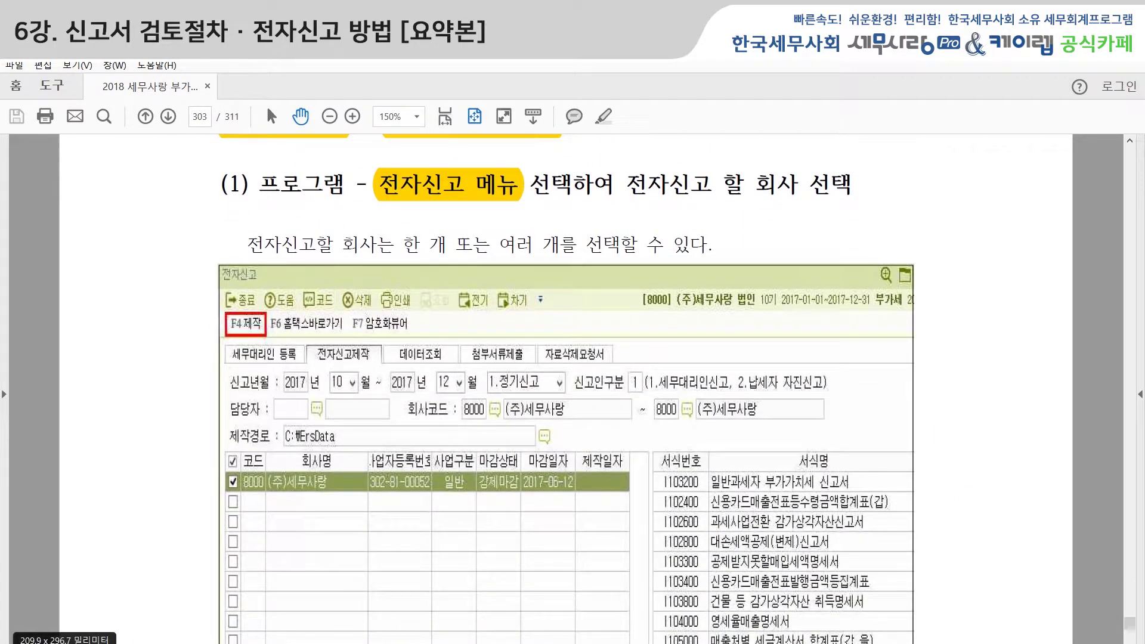
Open 세무사랑's 부가가치 전자신고 window maximized, then return to the PDF manual on page 303.
key(alt+Tab)
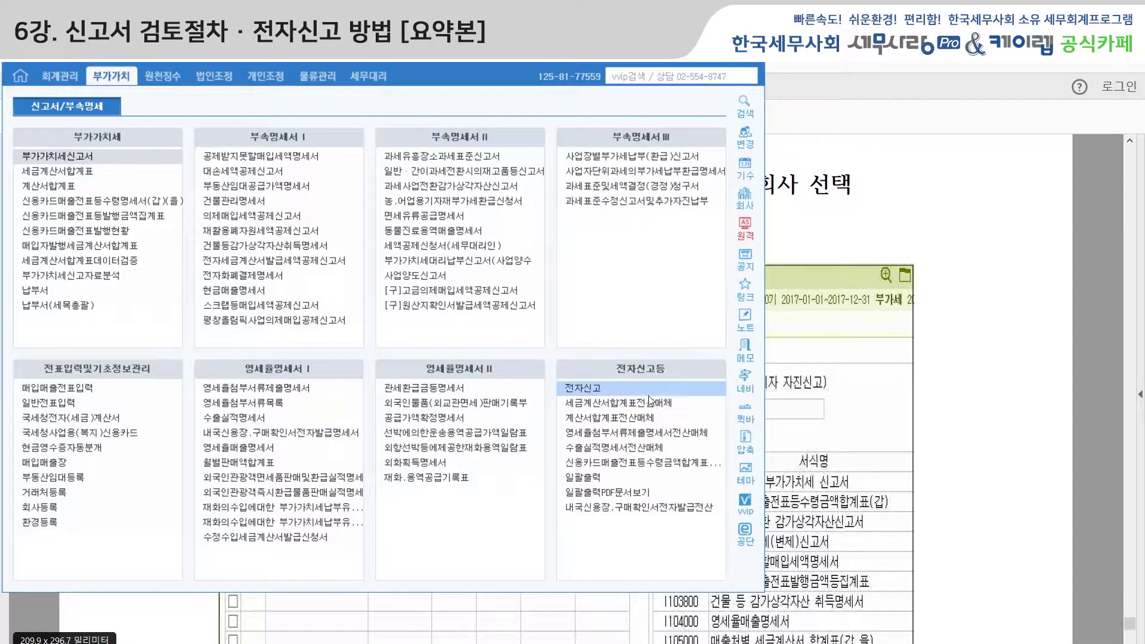
click(596, 386)
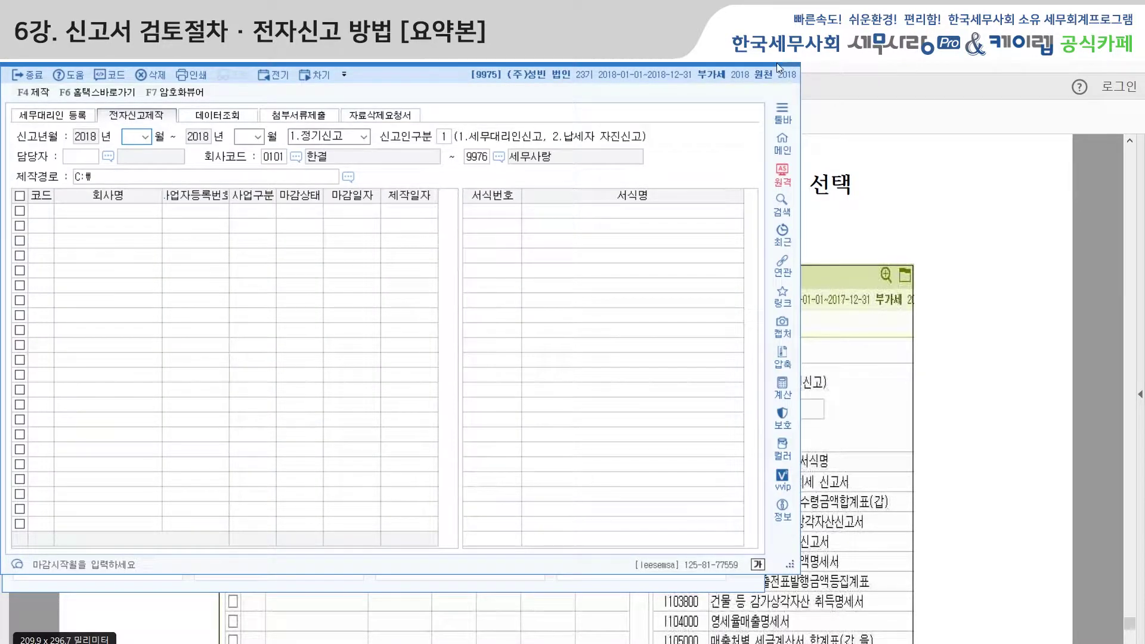
double_click(765, 64)
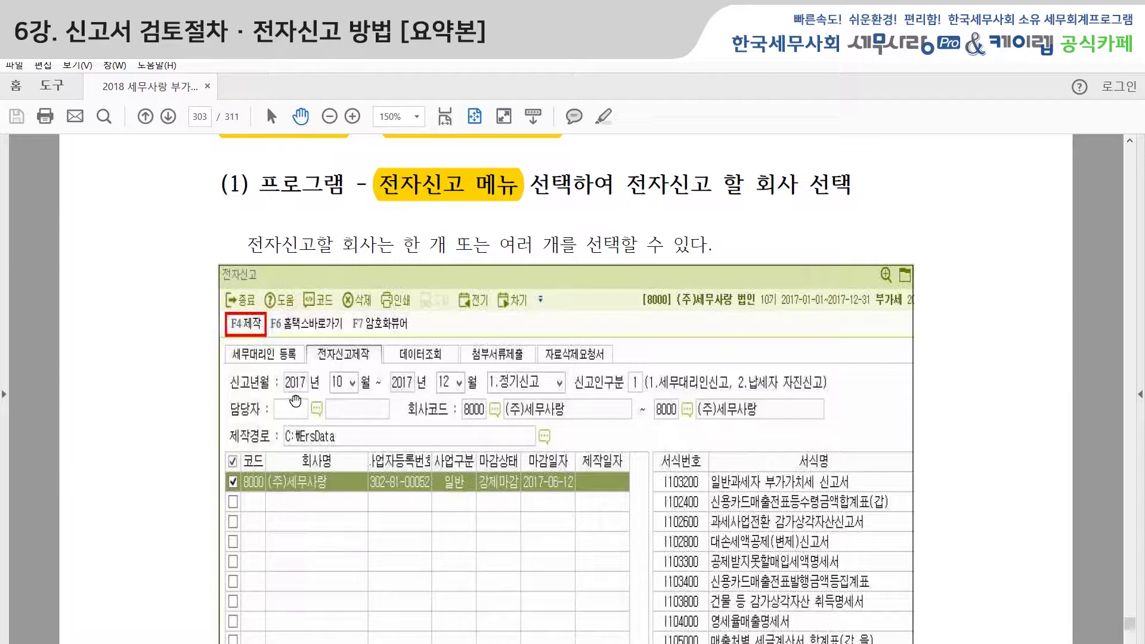
scroll(395, 418, down, 1)
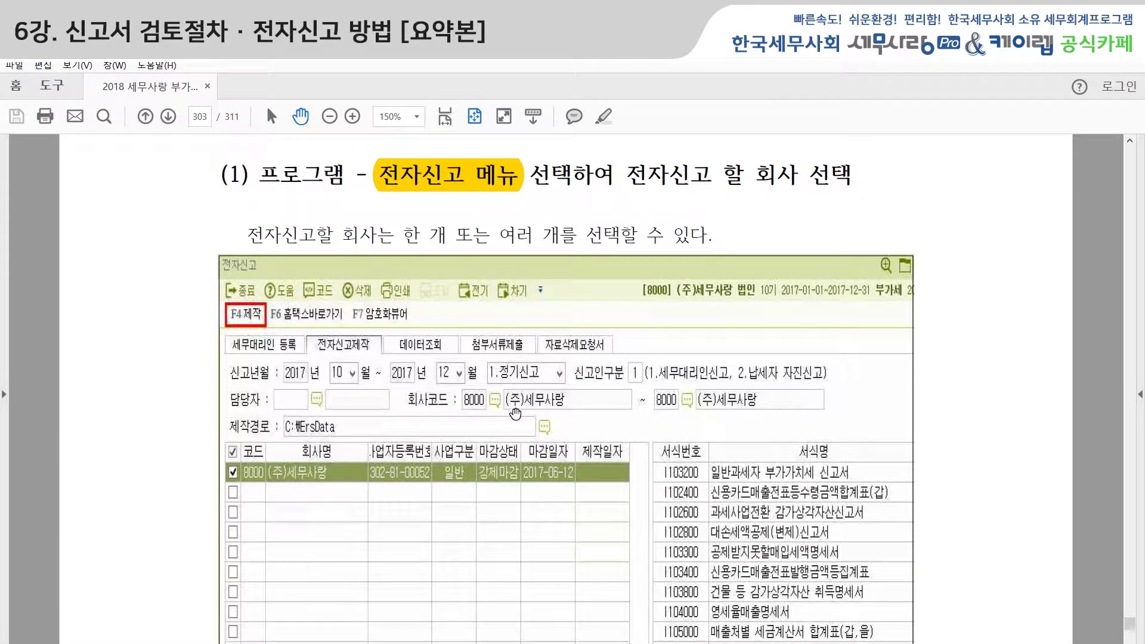
Scroll the manual just past the 전자신고 screenshot to read the company-selection step.
scroll(547, 409, down, 1)
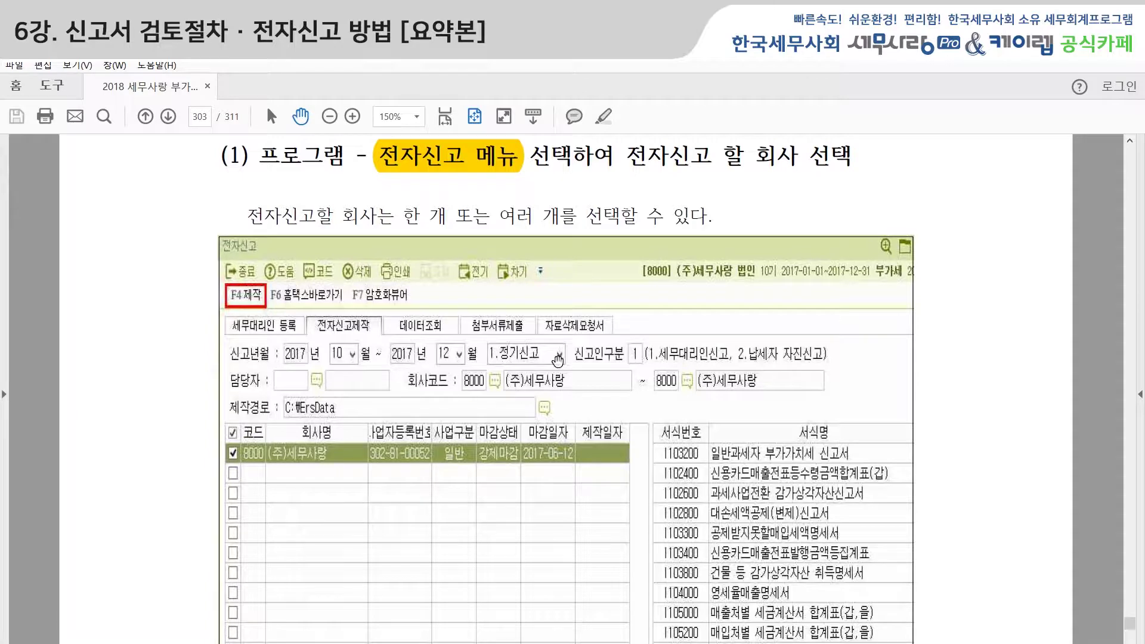
scroll(564, 378, down, 2)
scroll(565, 382, down, 2)
scroll(316, 420, down, 2)
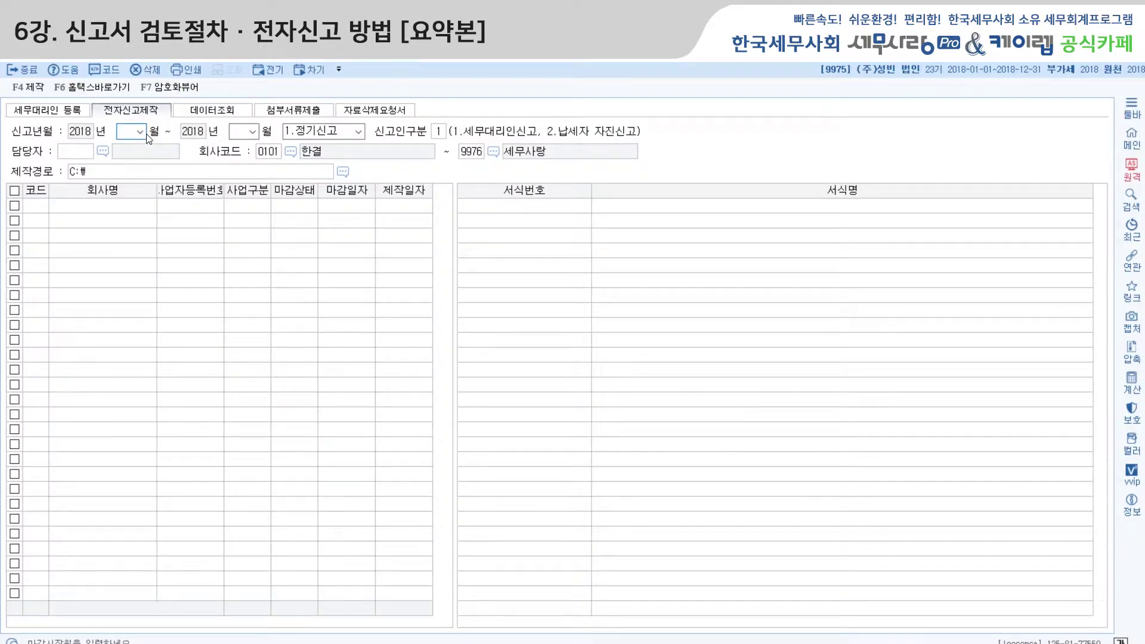
Set both the starting and ending filing-period months to 05.
click(142, 133)
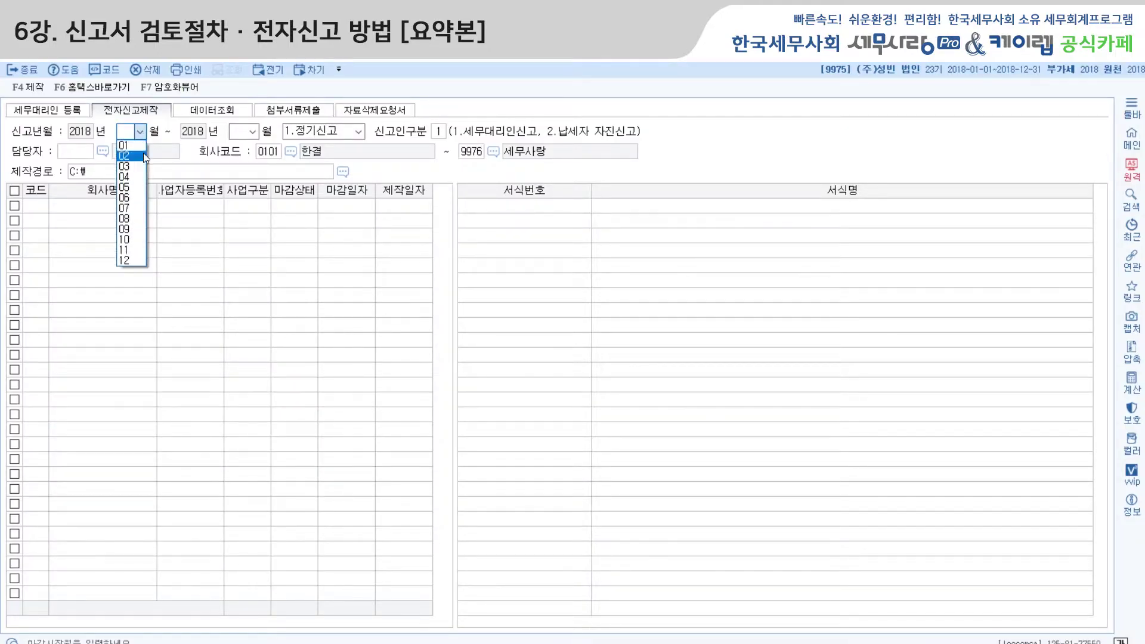
click(135, 187)
click(252, 132)
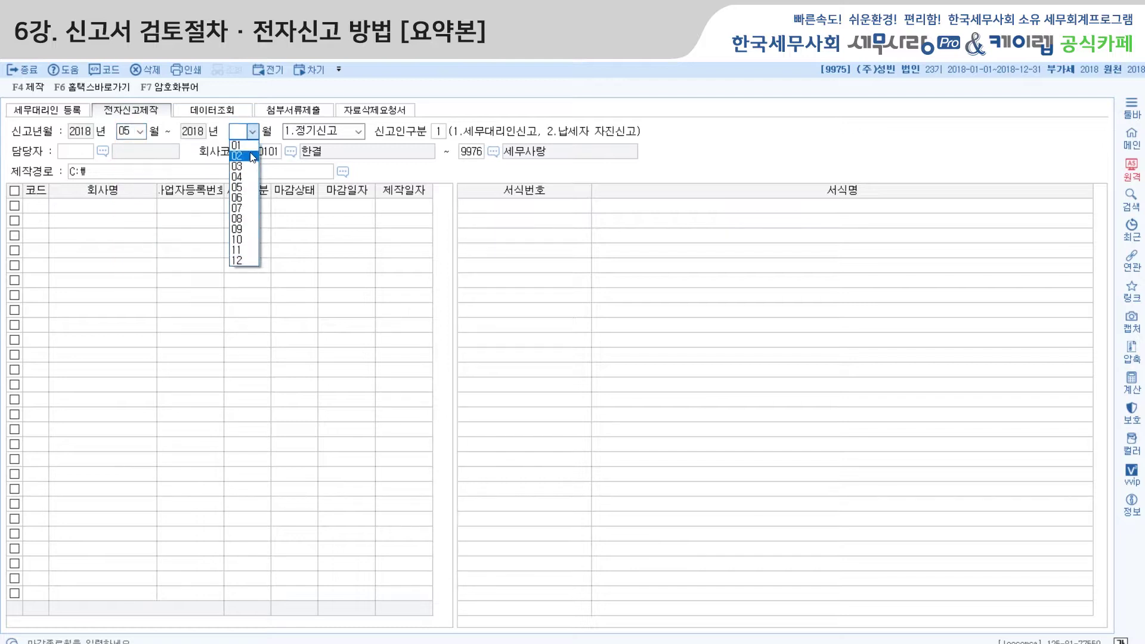
click(245, 187)
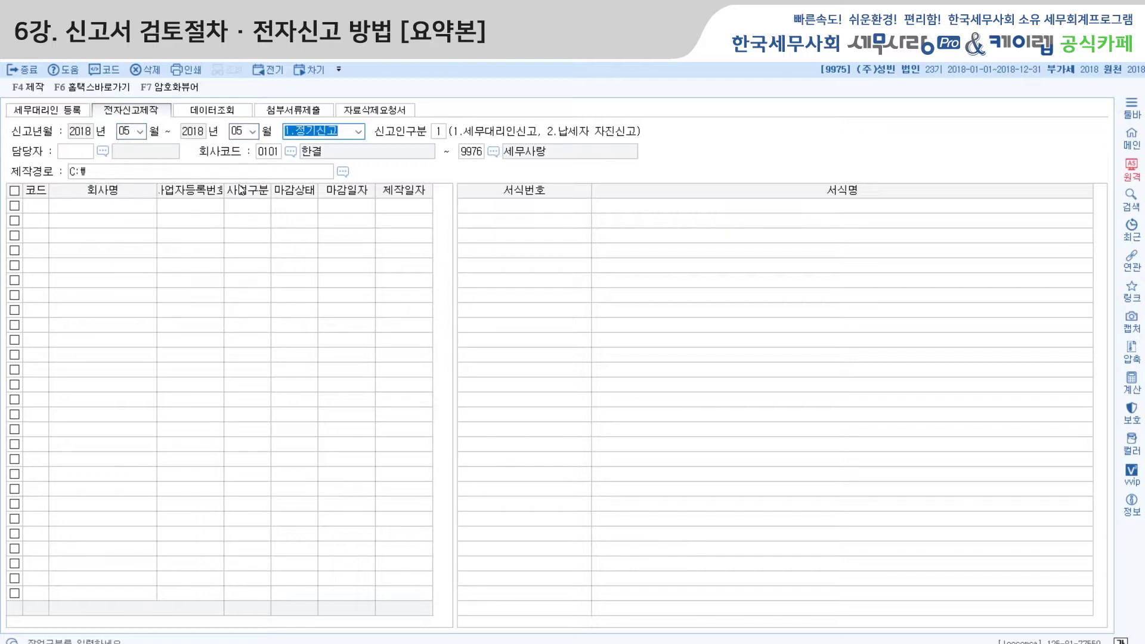
Enter company code 1116 to load 논현빌딩 with its three VAT return forms.
key(Return)
key(Return)
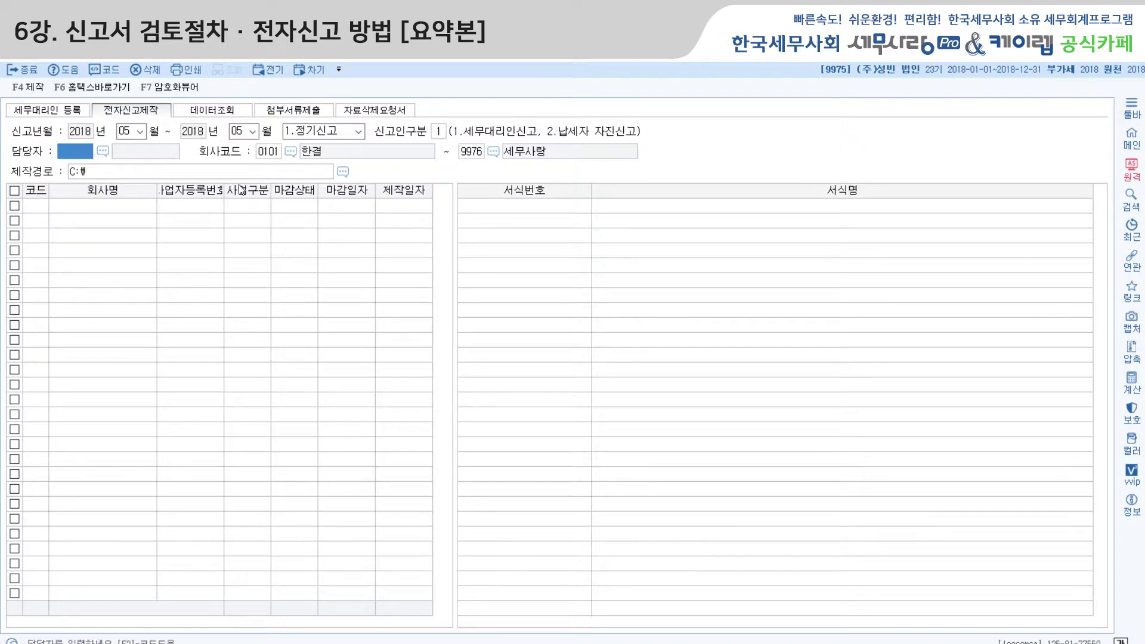
key(Return)
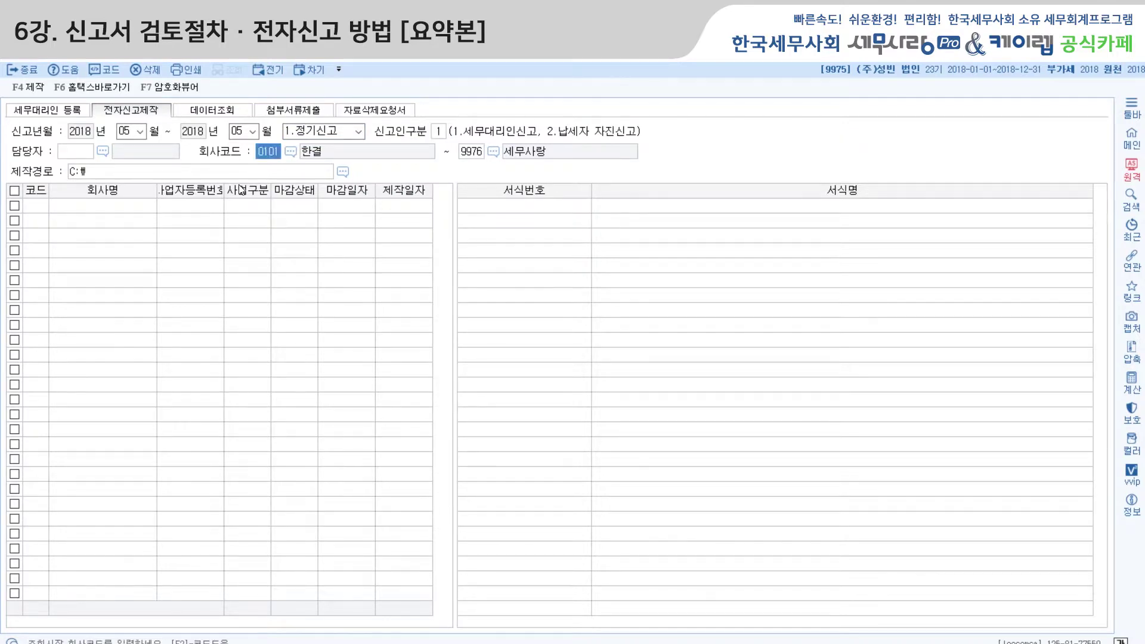
text(1116)
key(Return)
key(Return)
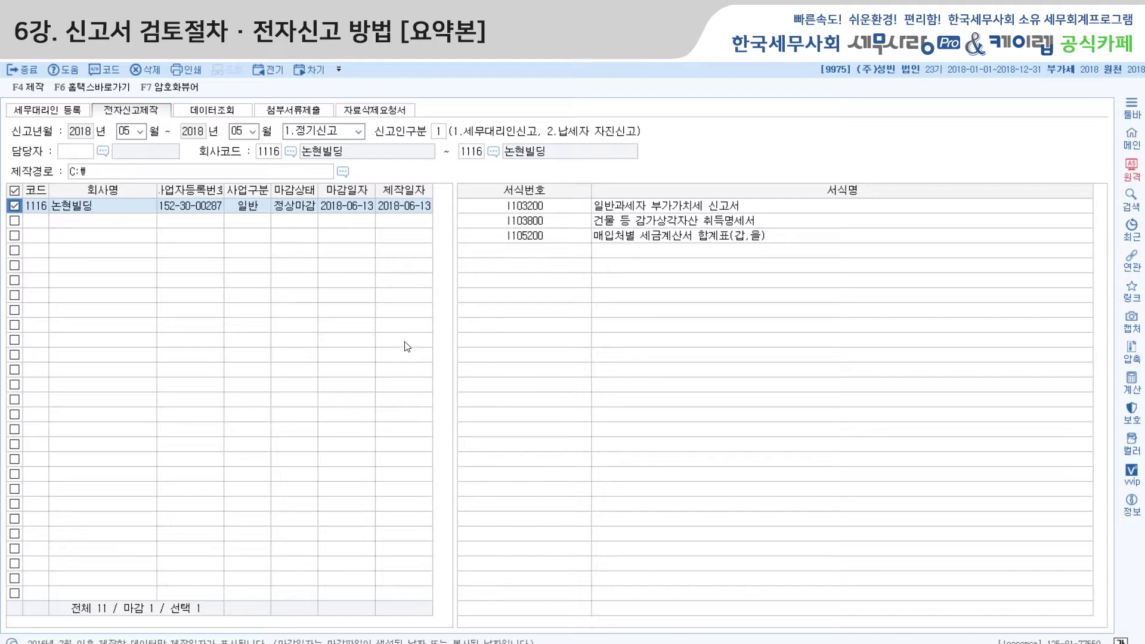
Start producing 논현빌딩's e-filing file with F4 제작 and confirm the Hometax user ID.
click(30, 87)
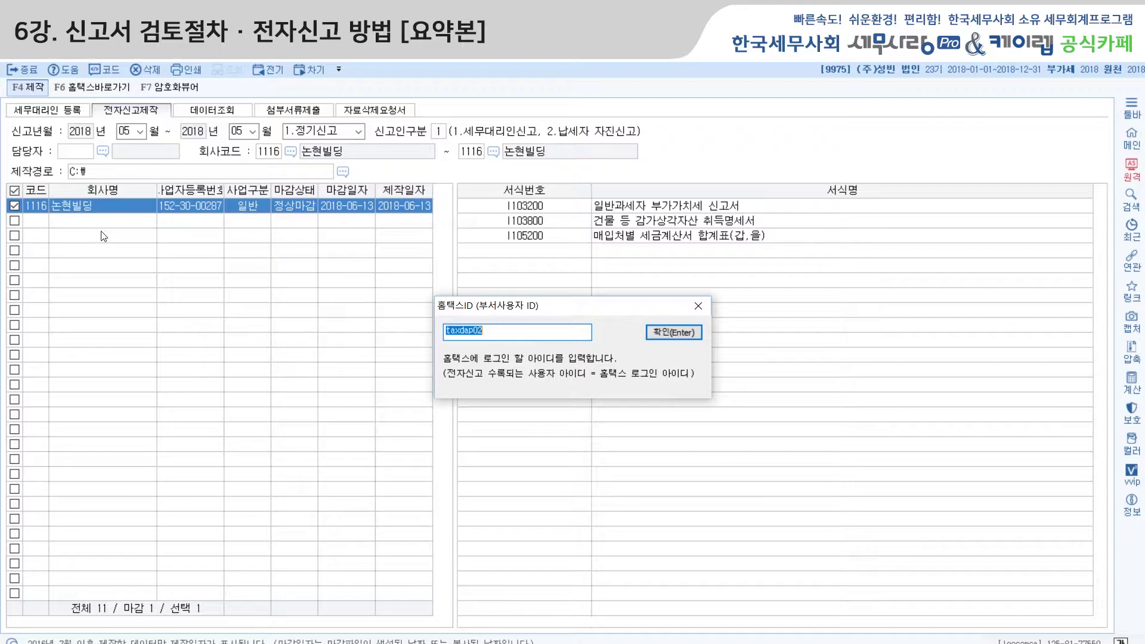
text(ㅠㄷ)
click(677, 332)
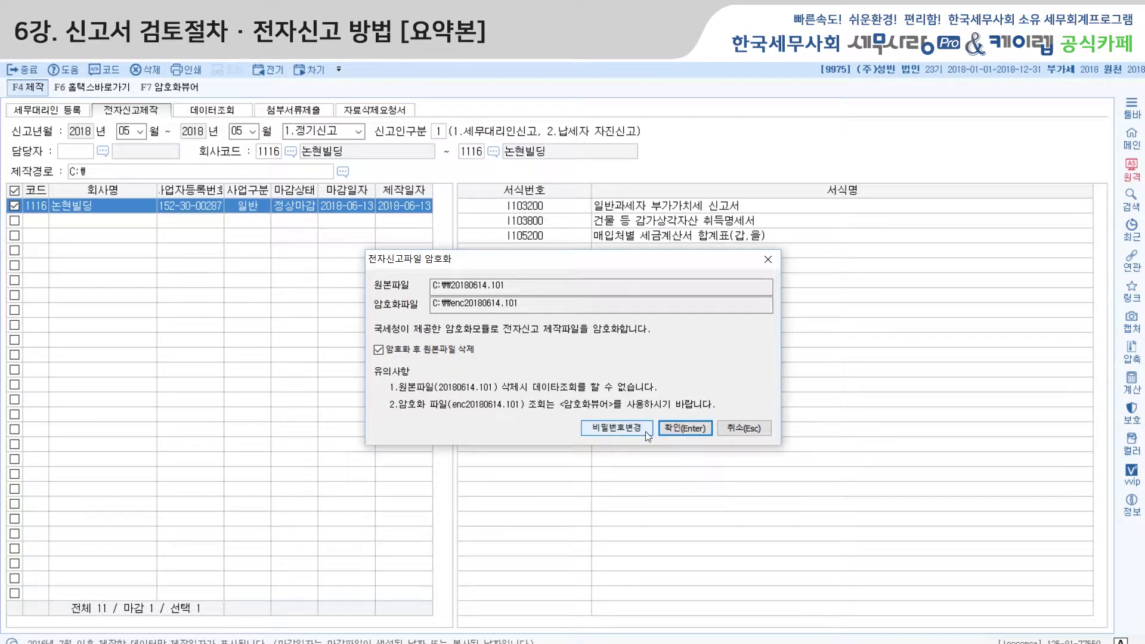
Set an encryption password, encrypt the e-filing file, and dismiss the completion message.
click(607, 431)
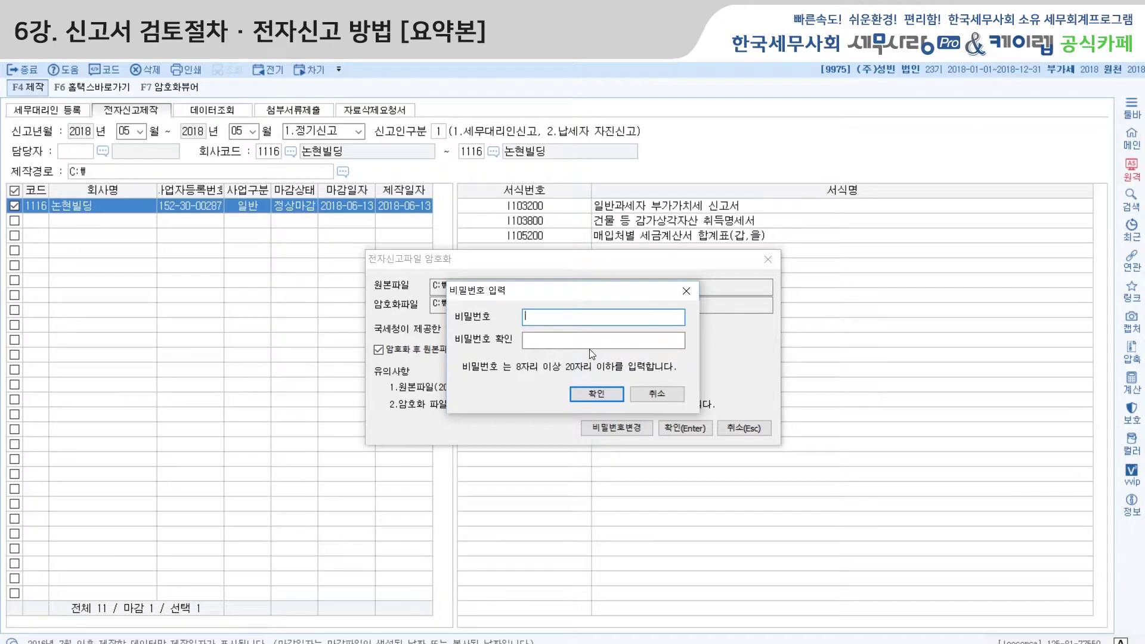
text(123456789)
key(Tab)
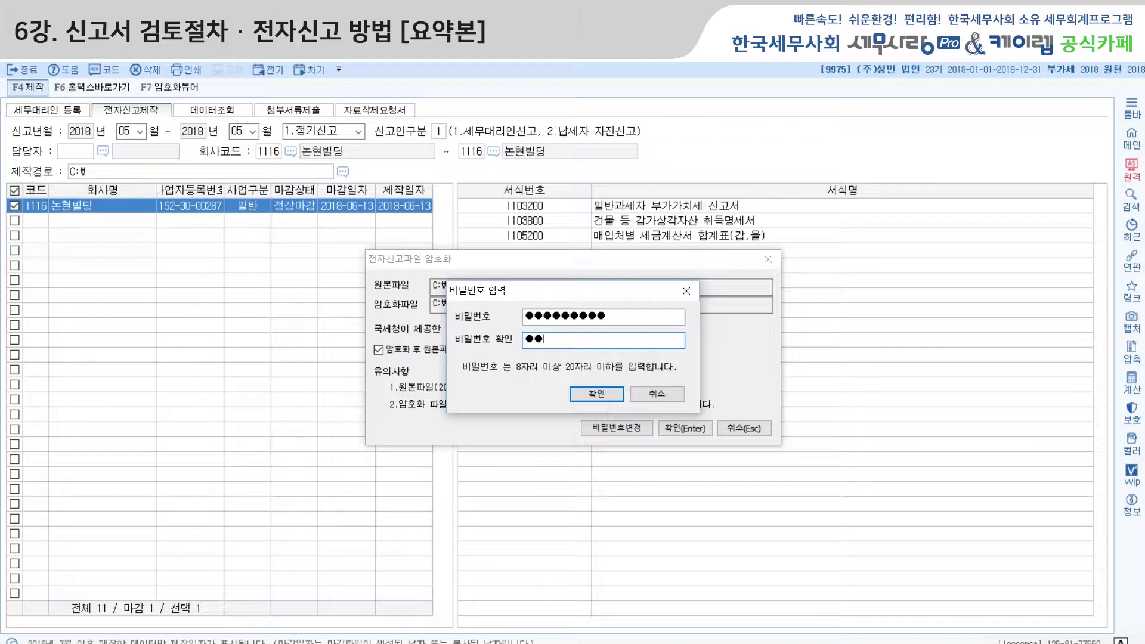
key(BackSpace)
key(BackSpace)
key(BackSpace)
click(596, 394)
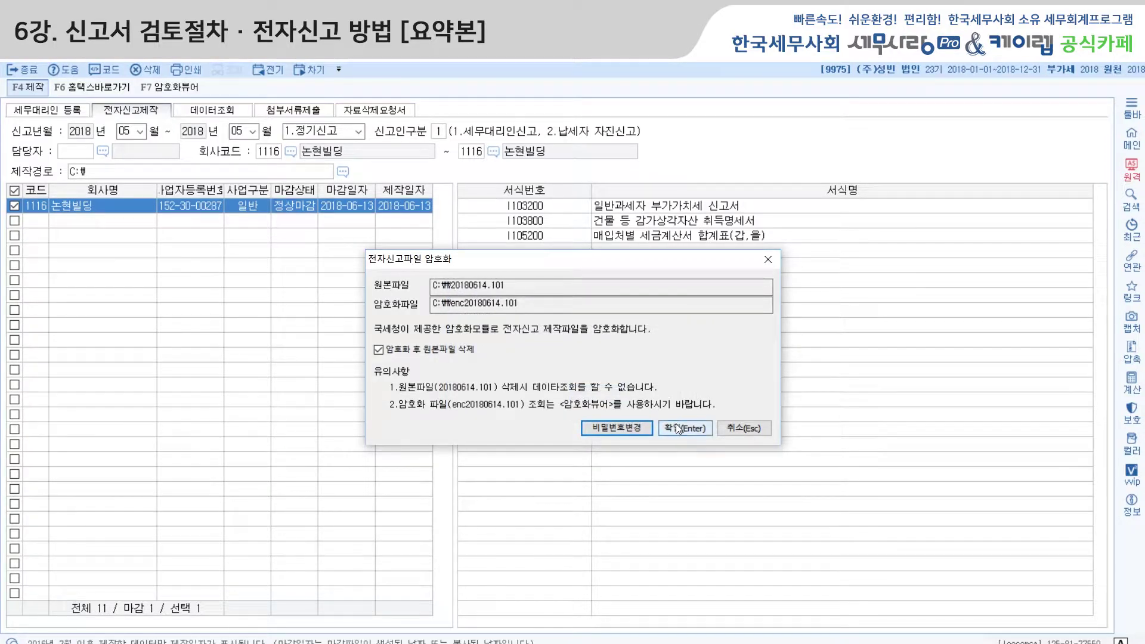
click(684, 428)
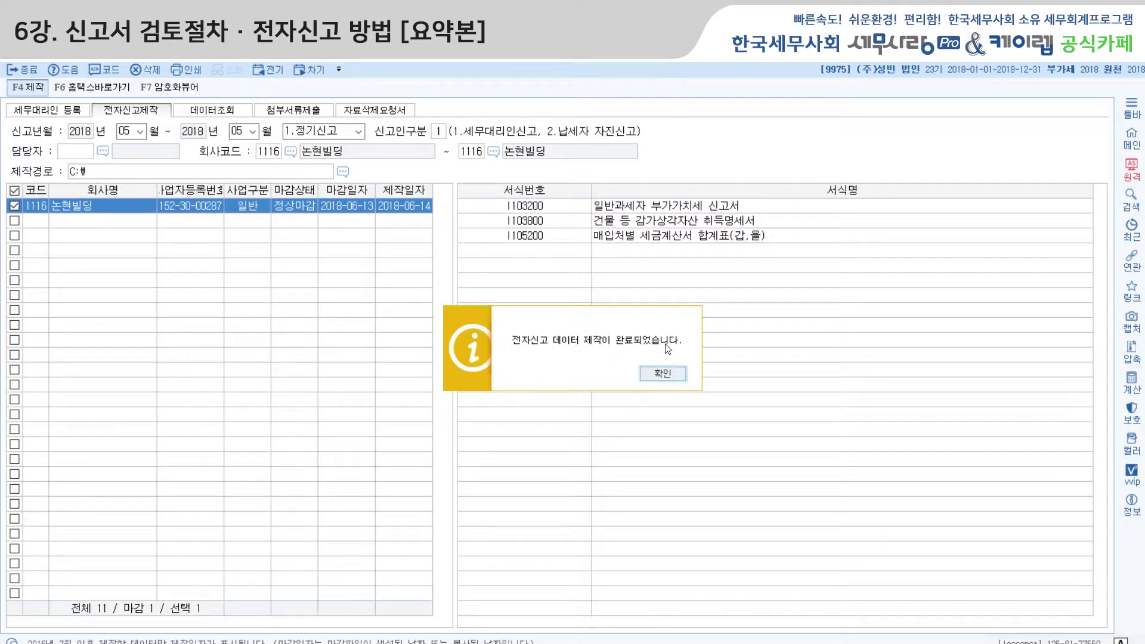
click(664, 374)
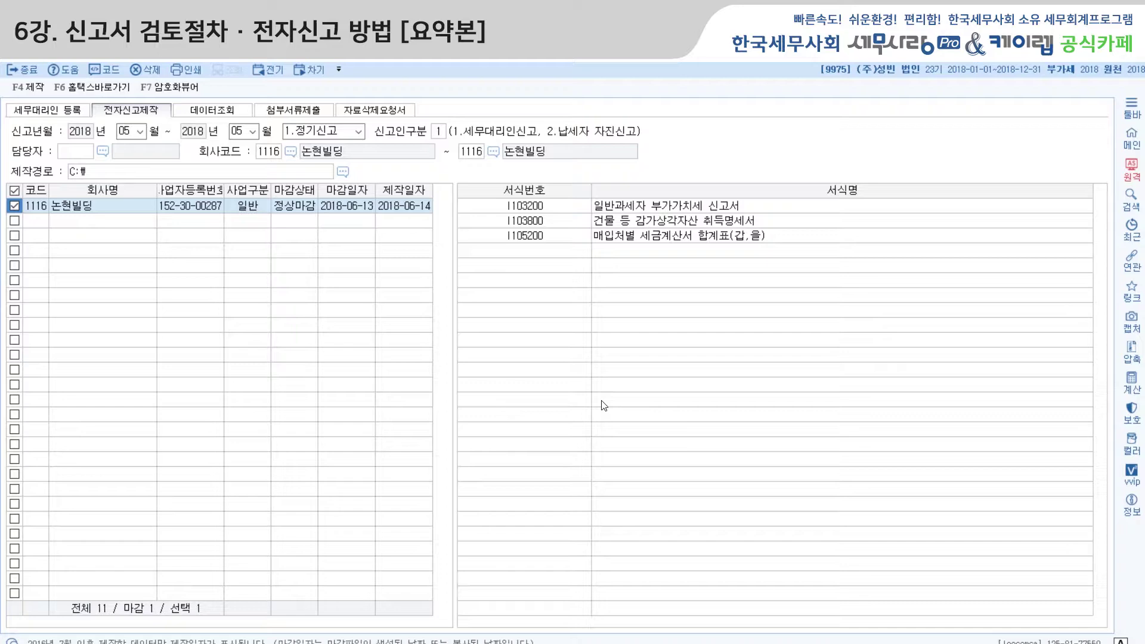
Open Hometax and sign in with the tax agent number and password.
click(100, 91)
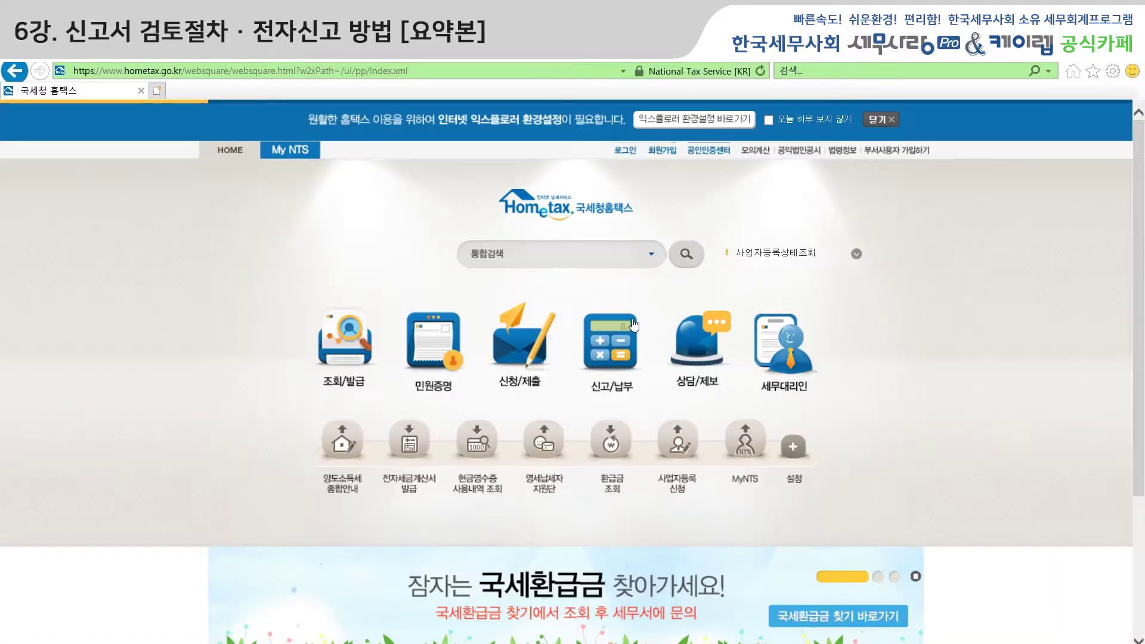
click(625, 149)
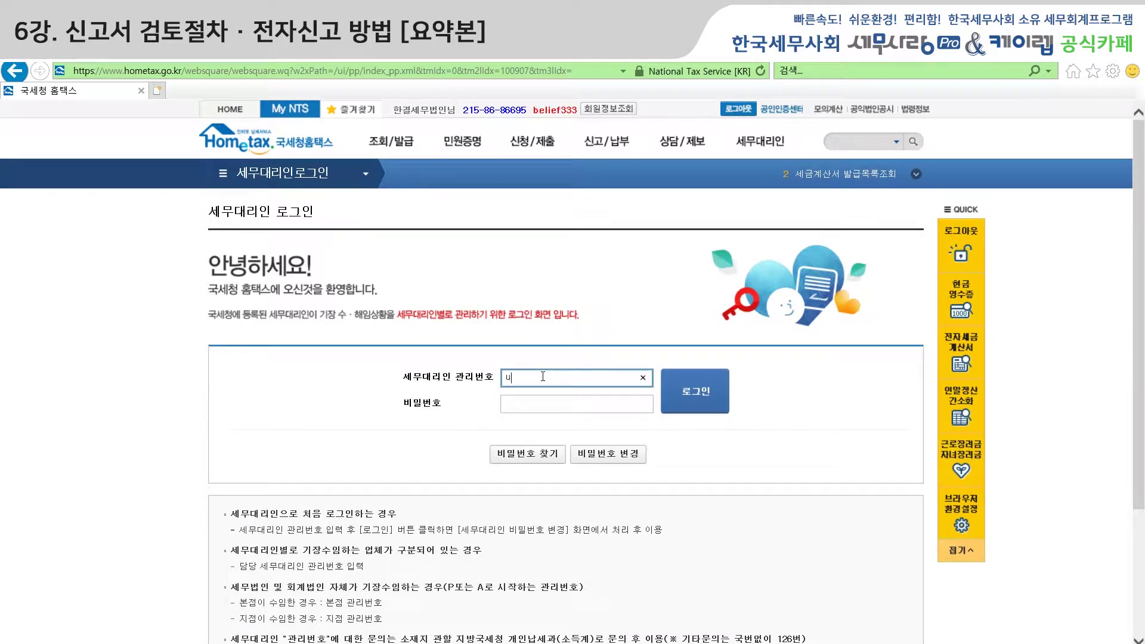
text(8)
text(●●●●)
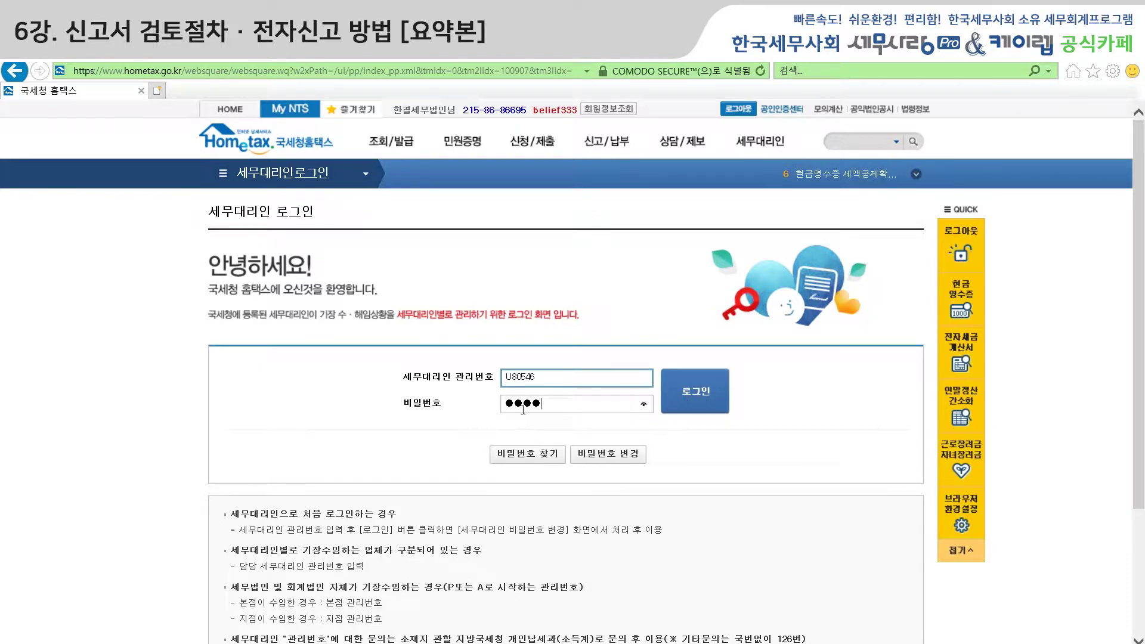
click(693, 403)
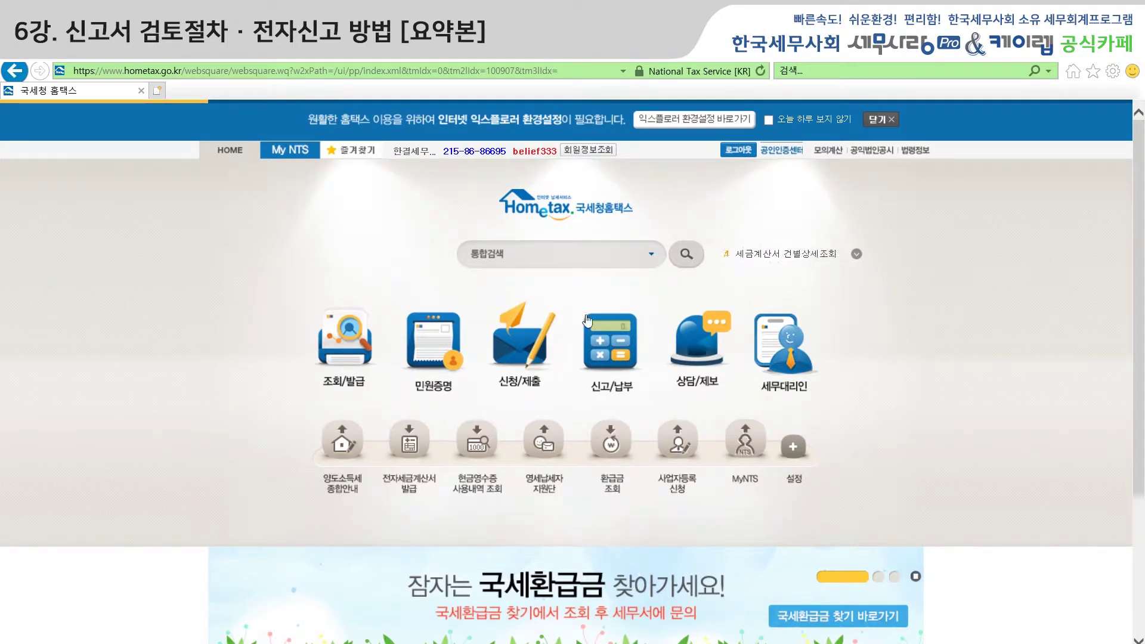
Go to 신고/납부 > 부가가치세 and bring the 부가가치세 신고 options into view.
click(617, 358)
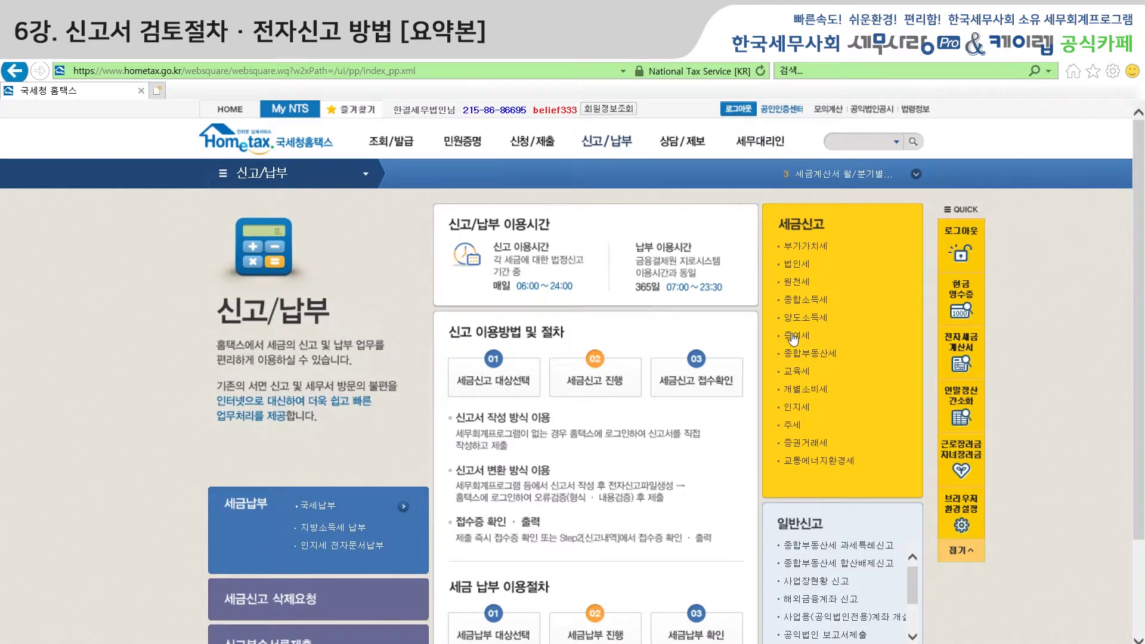
click(815, 252)
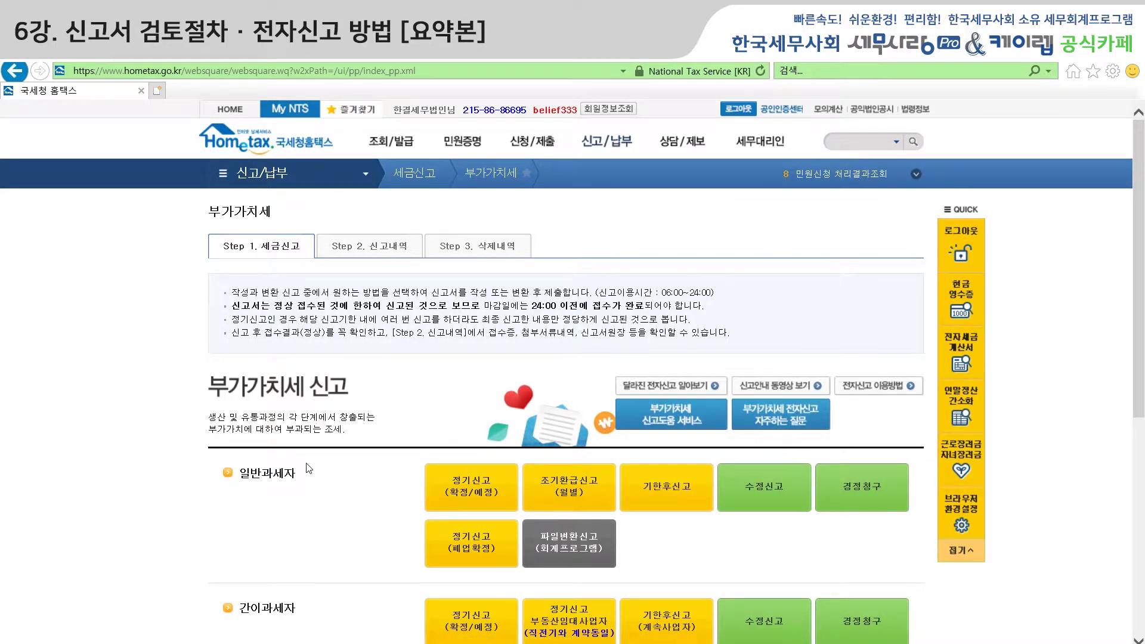
scroll(334, 418, down, 3)
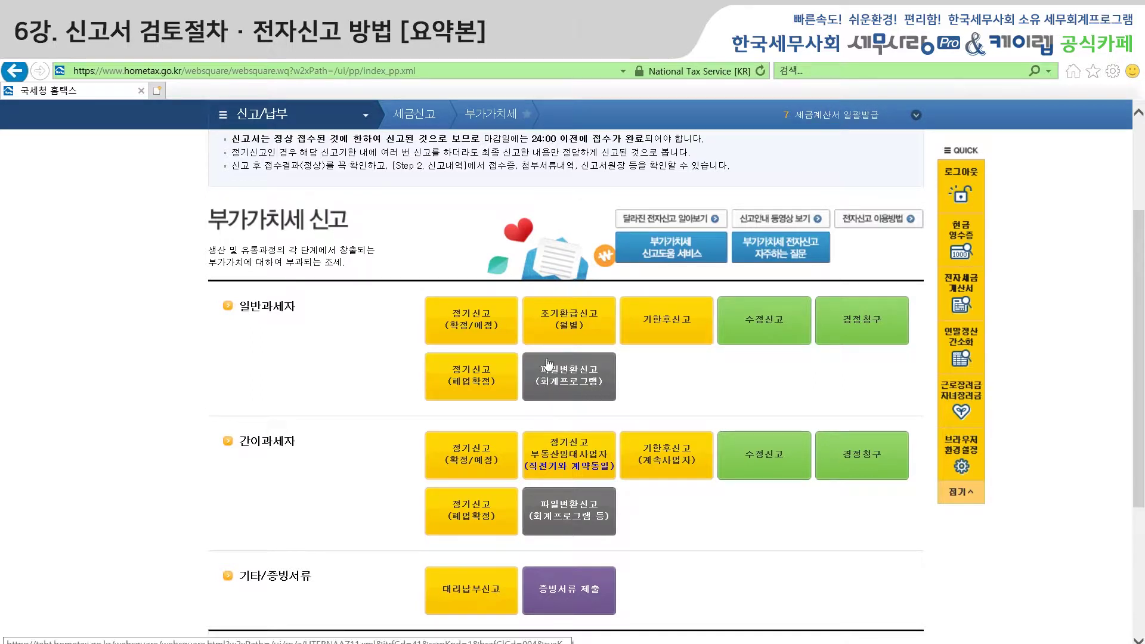
Choose 파일변환신고(회계프로그램) under 일반과세자 to reach the 전자파일변환 page.
click(573, 382)
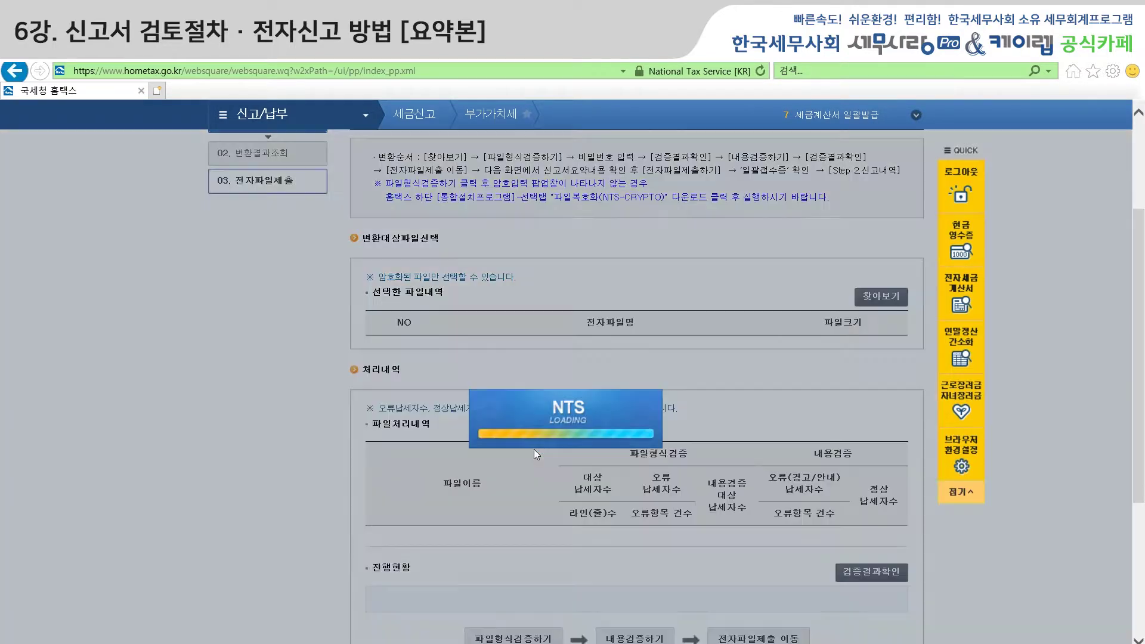
scroll(536, 454, up, 3)
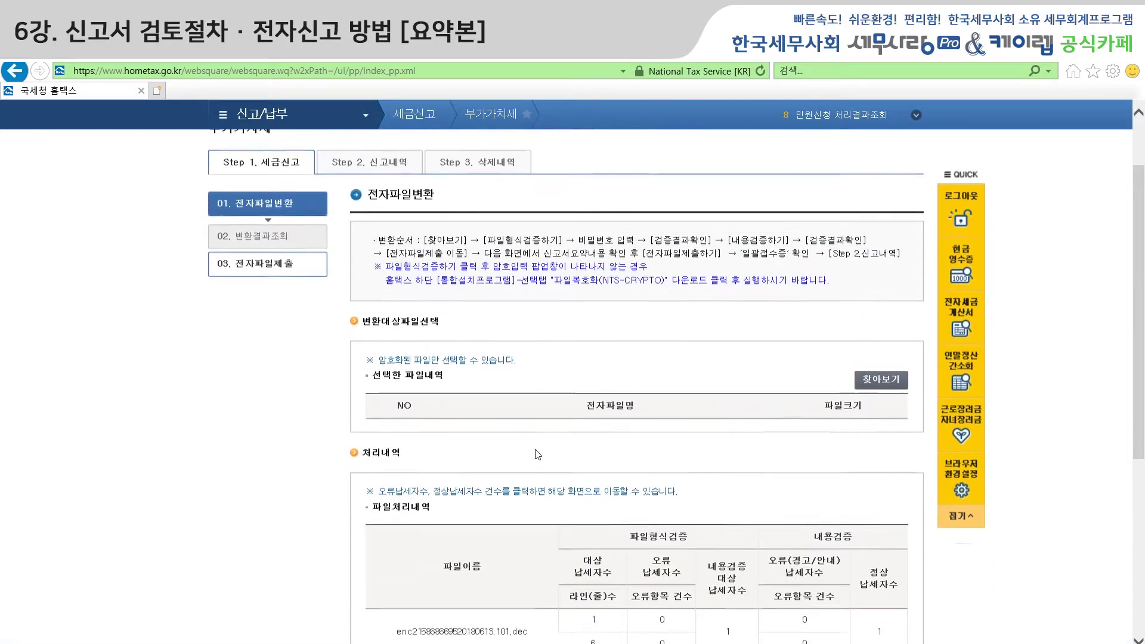
scroll(540, 453, up, 1)
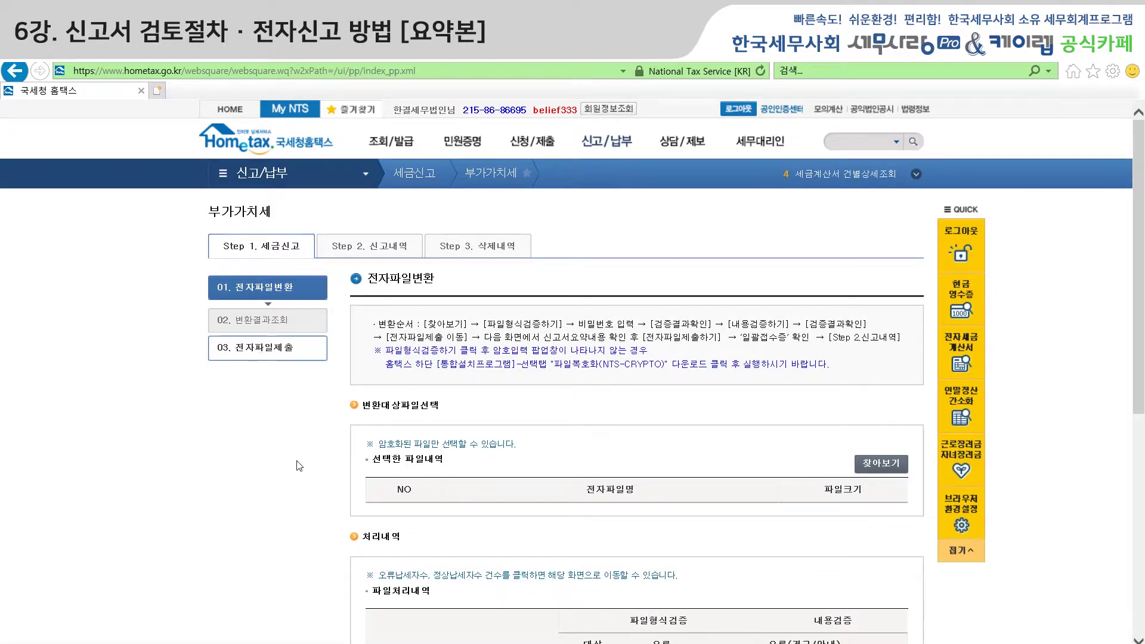
scroll(566, 417, down, 1)
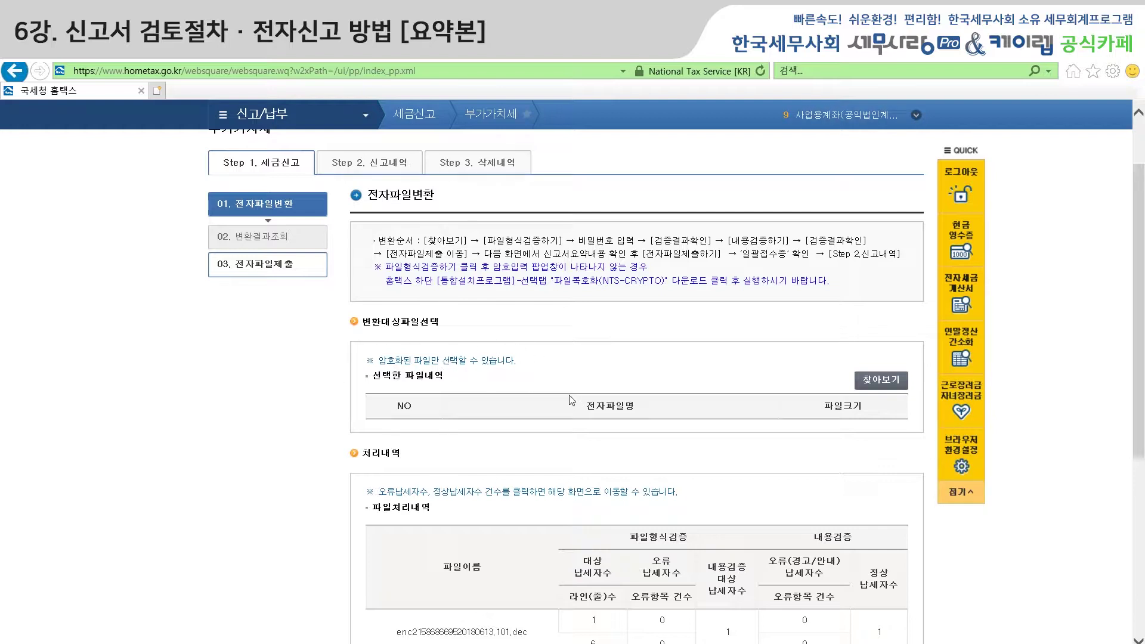
Start file selection with 찾아보기, agree to re-verify, and browse to 로컬 디스크 (C:).
click(896, 387)
click(615, 414)
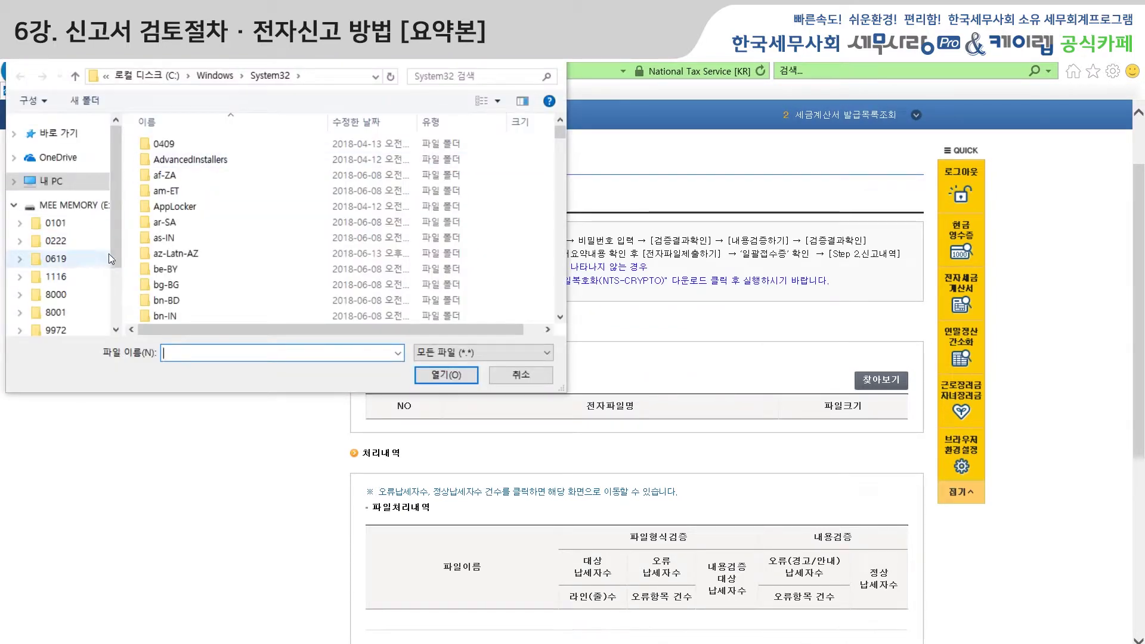
scroll(112, 256, down, 1)
drag(113, 256, 121, 177)
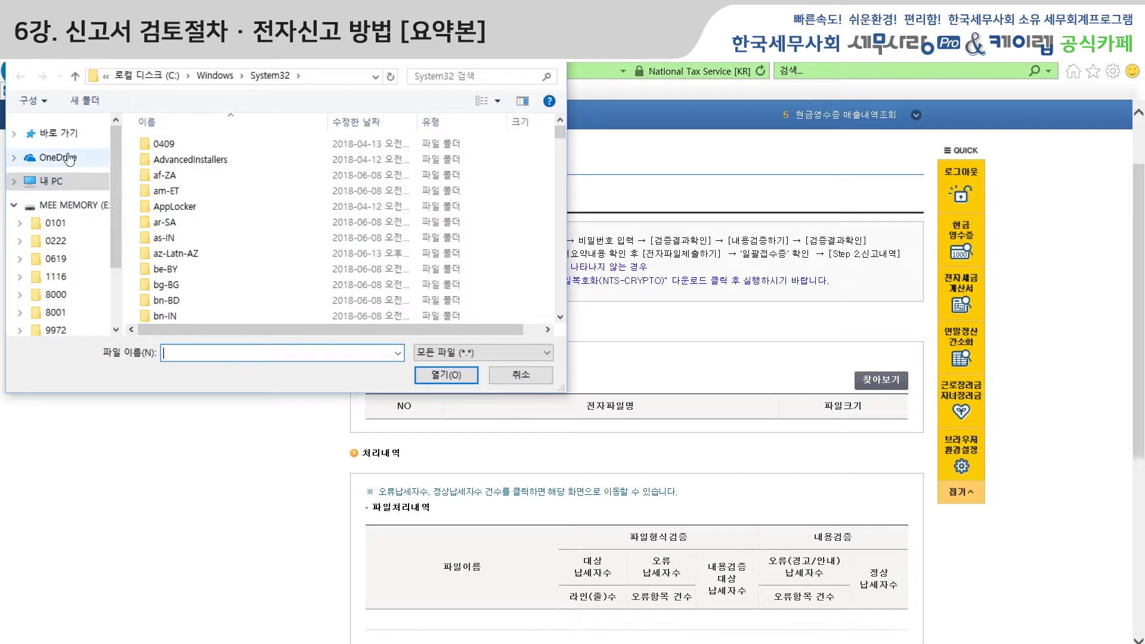
click(376, 78)
click(375, 77)
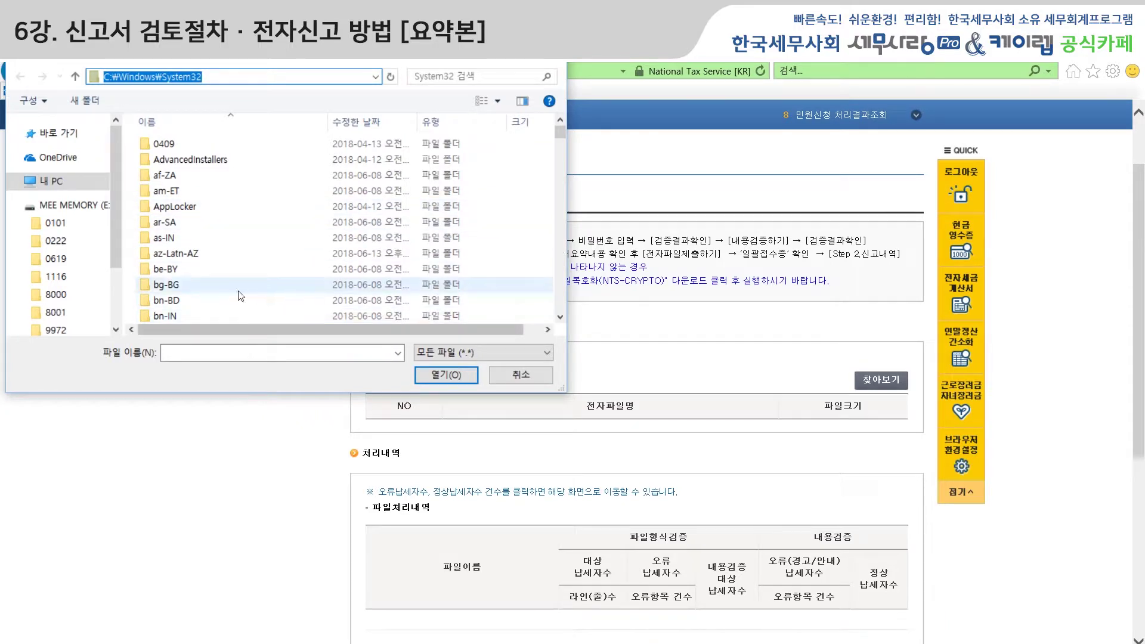
click(76, 78)
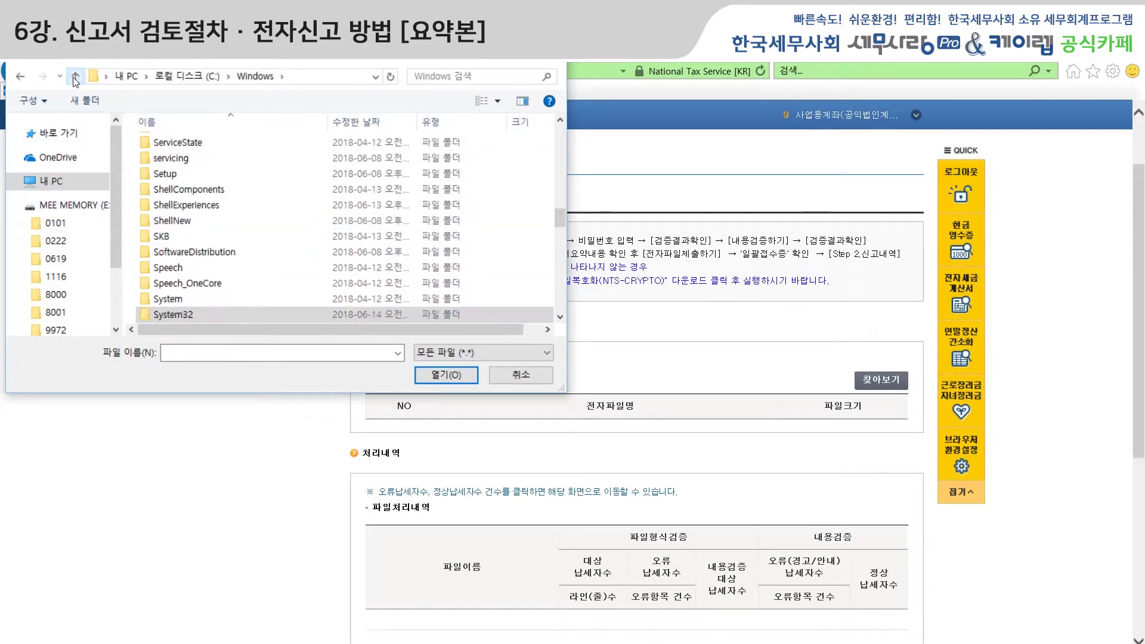
click(90, 179)
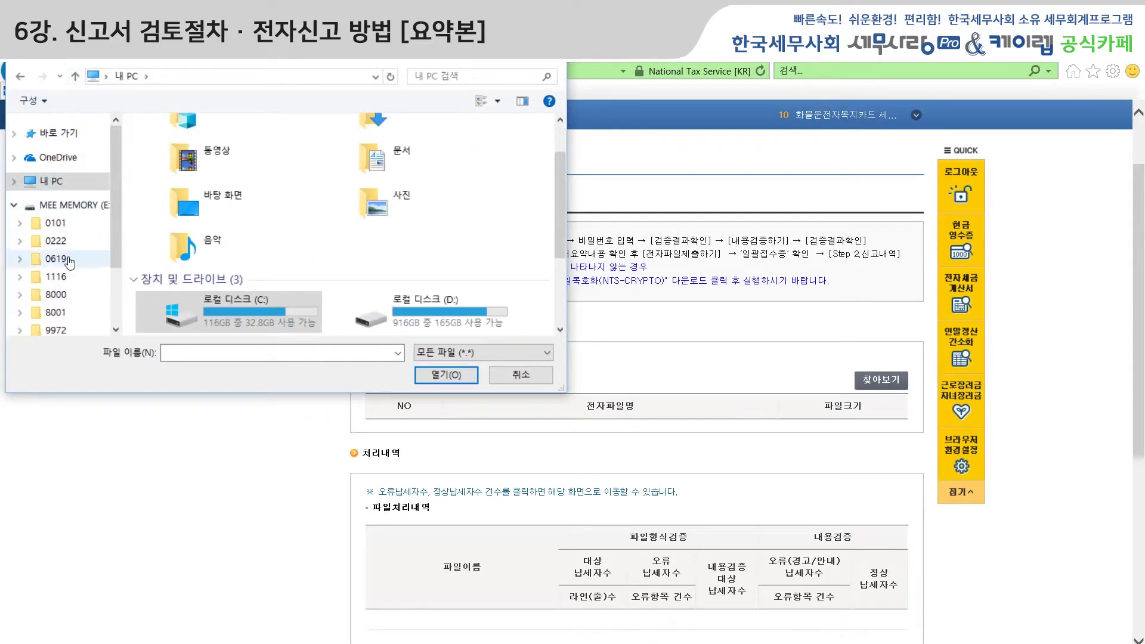
click(248, 313)
double_click(249, 313)
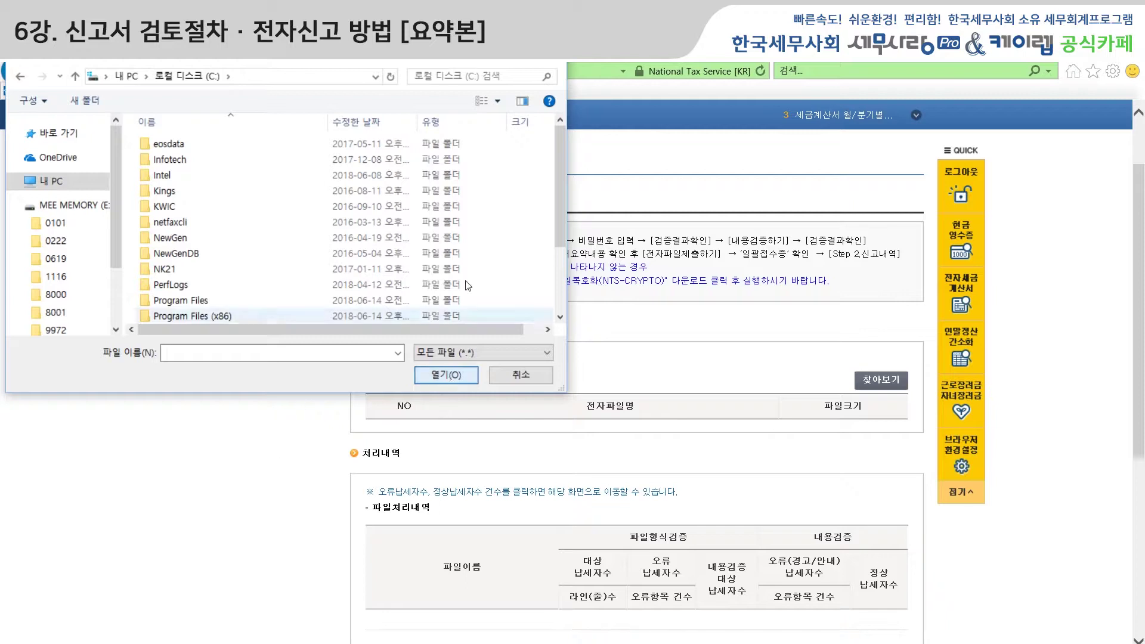
Select enc20180614.101 and load it into the conversion page.
drag(560, 225, 557, 305)
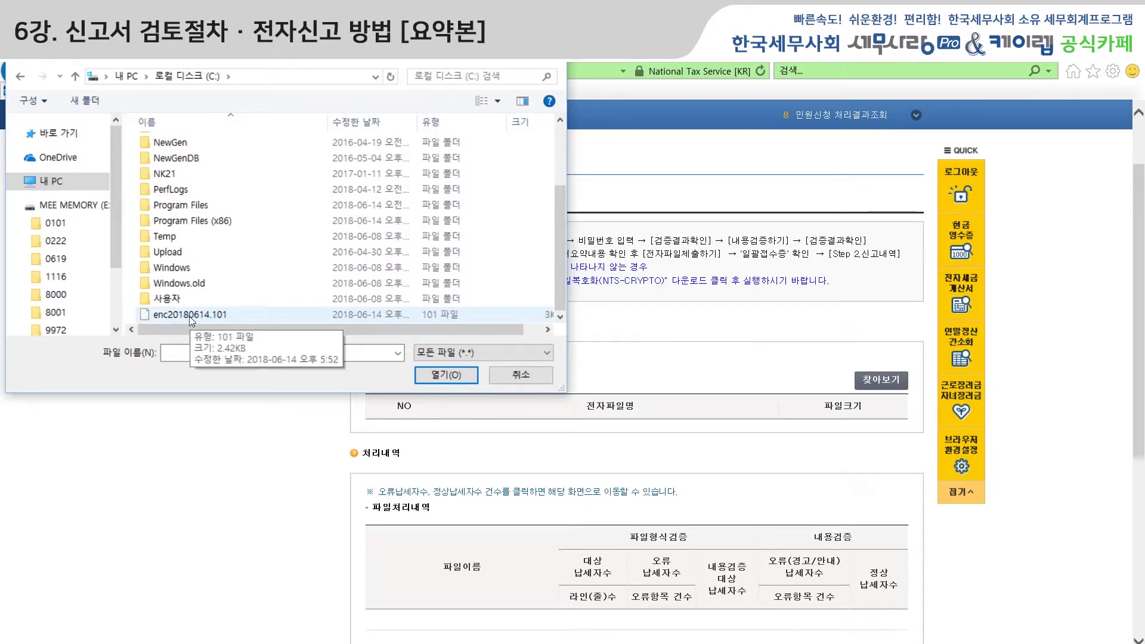
click(188, 316)
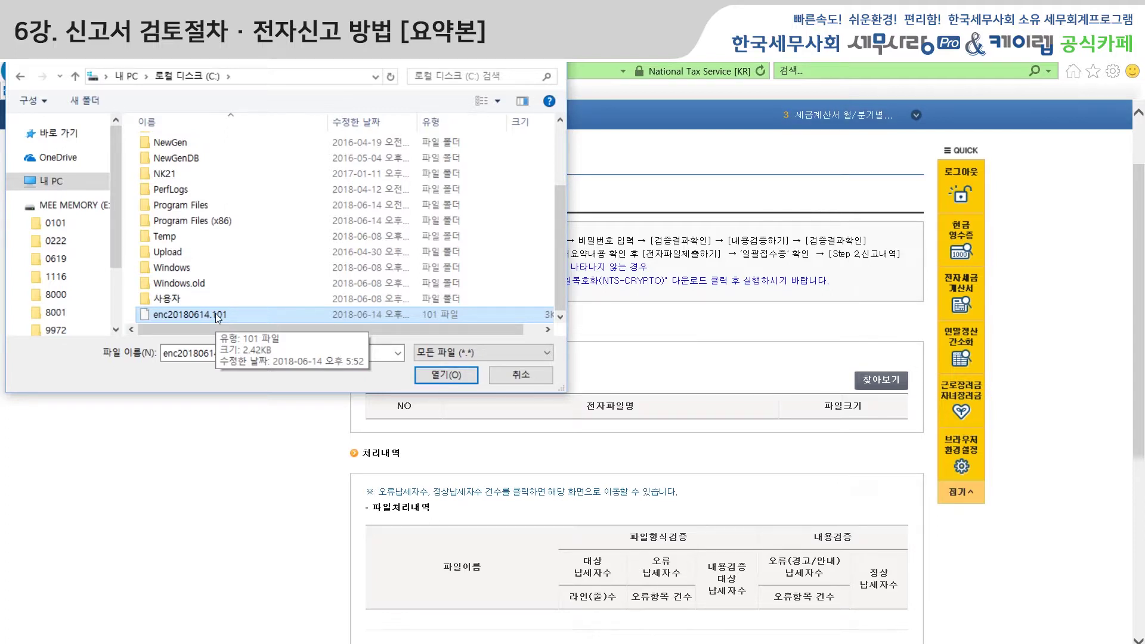
click(429, 366)
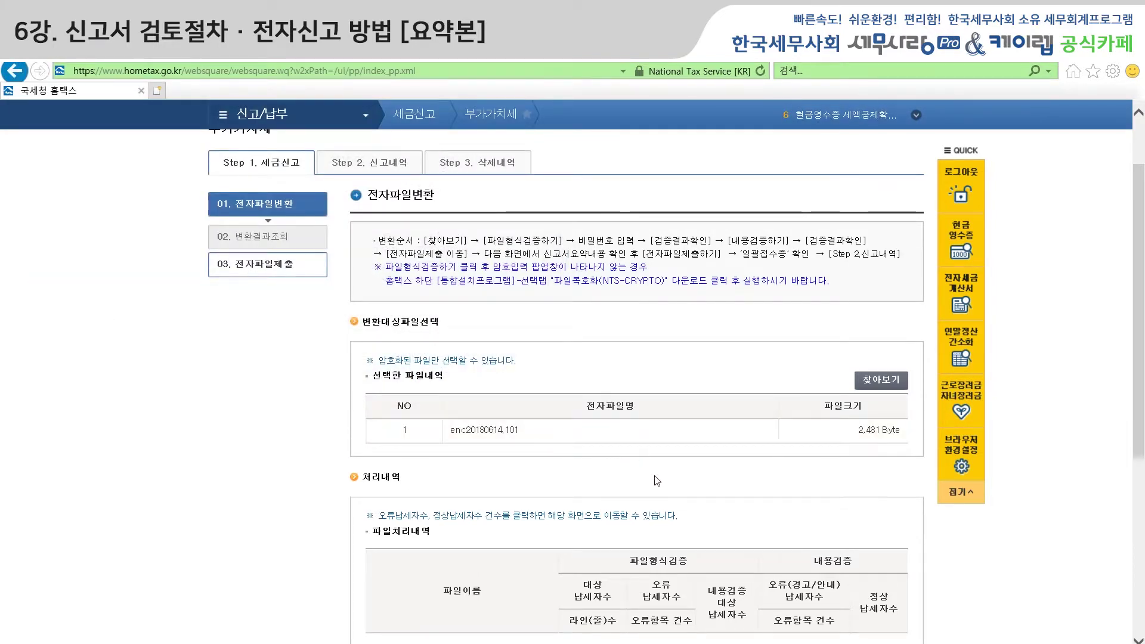
Run 파일형식검증하기 on enc20180614.101, supplying the file's conversion password.
scroll(806, 473, down, 3)
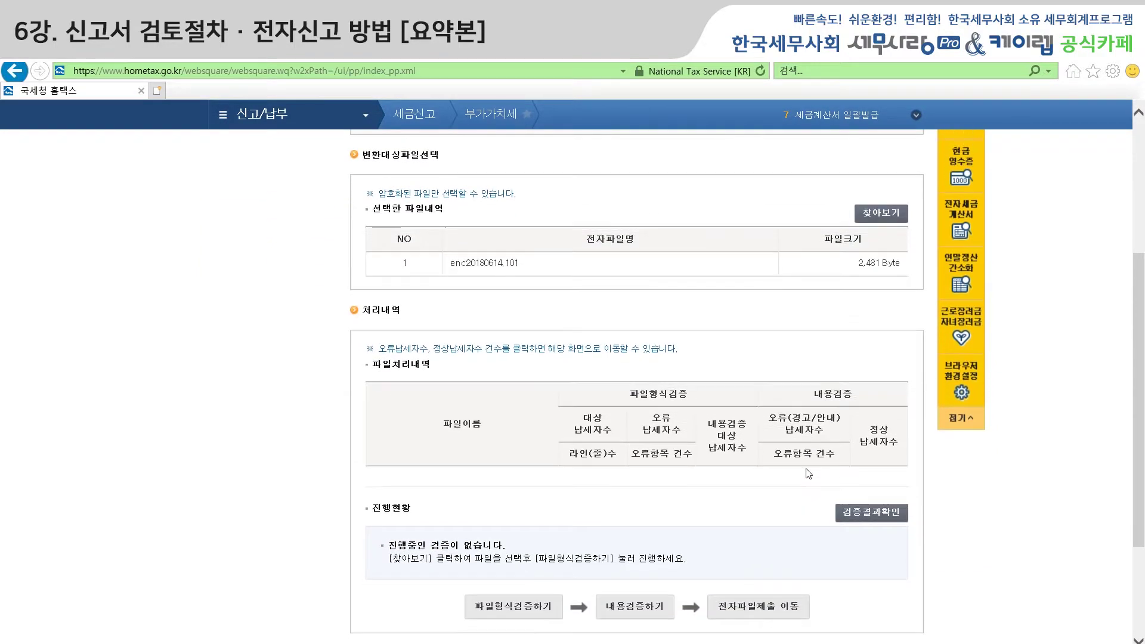
scroll(477, 515, down, 3)
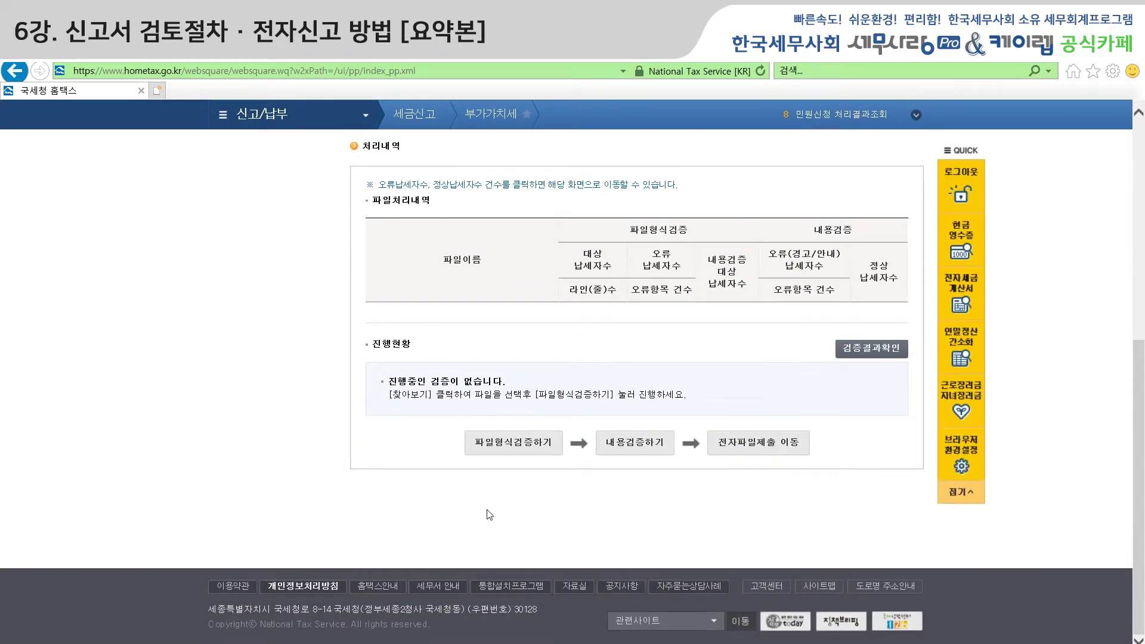
scroll(490, 514, up, 1)
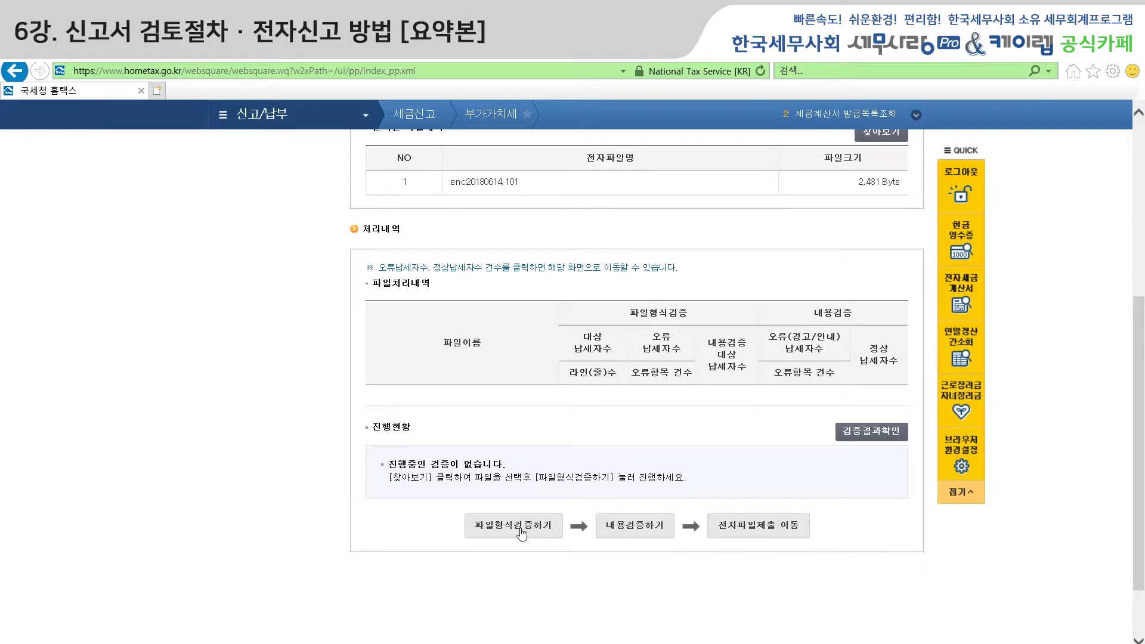
click(499, 530)
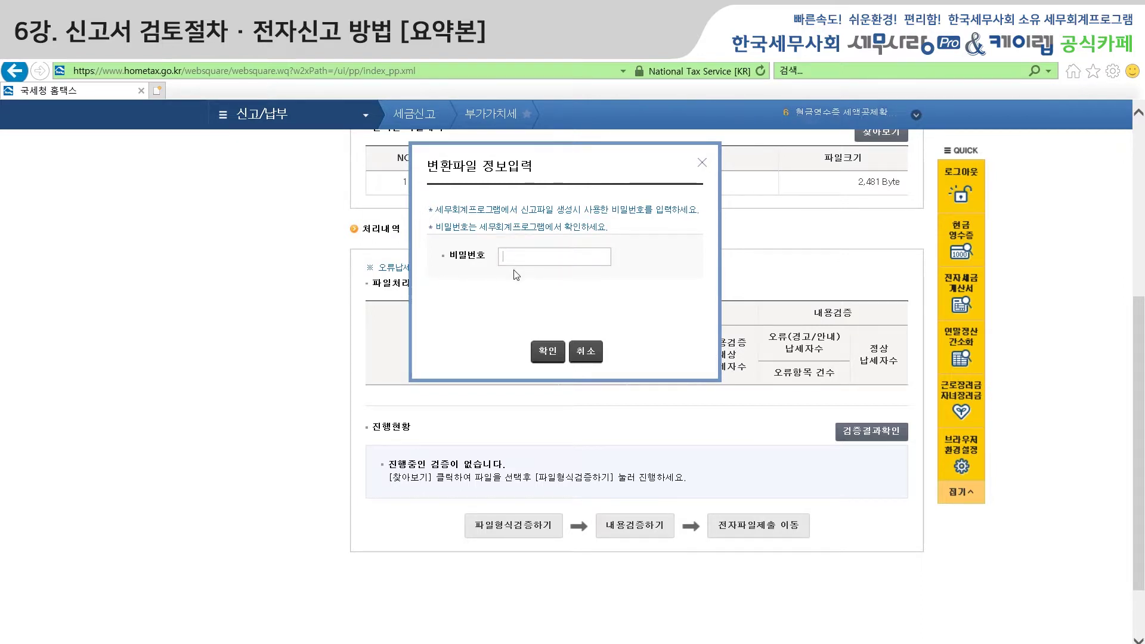
text(******)
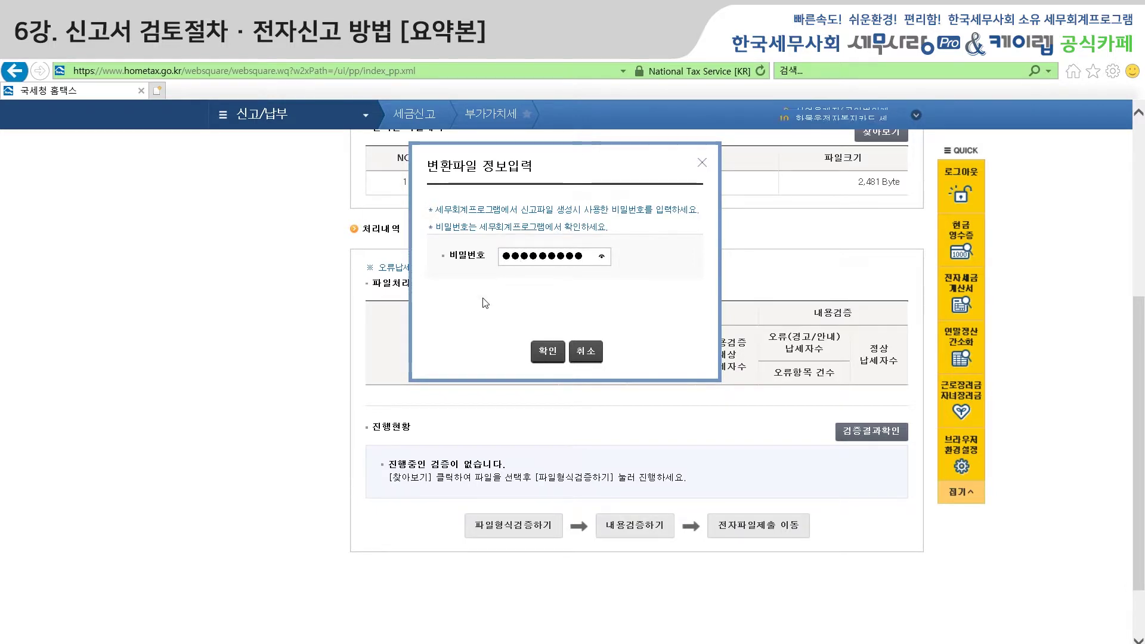
click(541, 352)
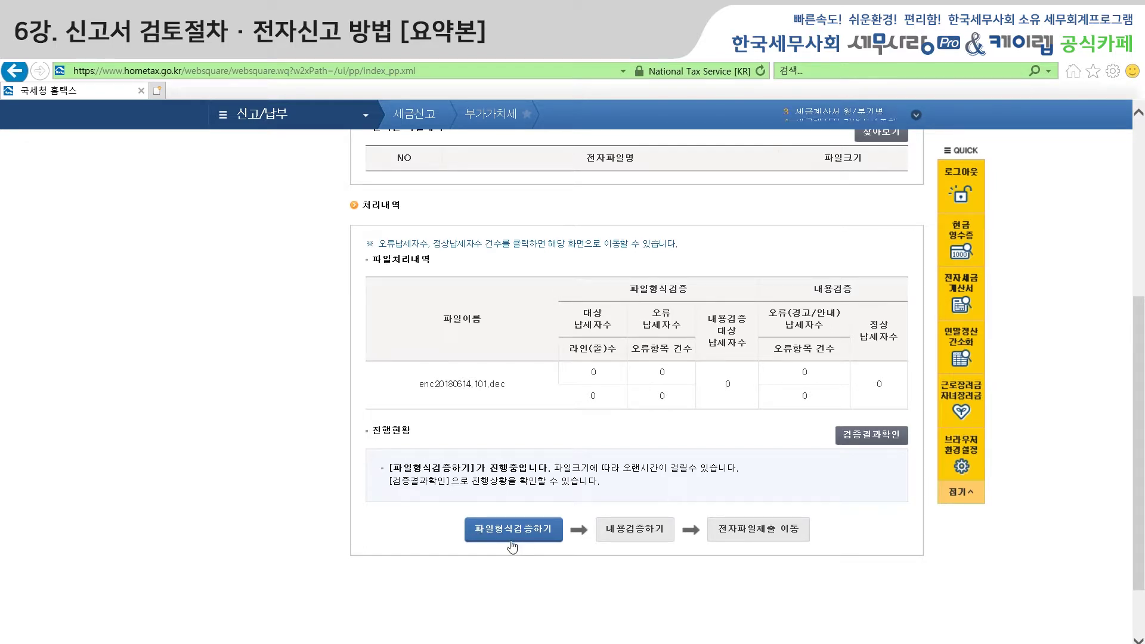
Refresh the results so the enc20180614.101.dec format check shows 1 taxpayer, 6 lines, 0 errors.
click(879, 440)
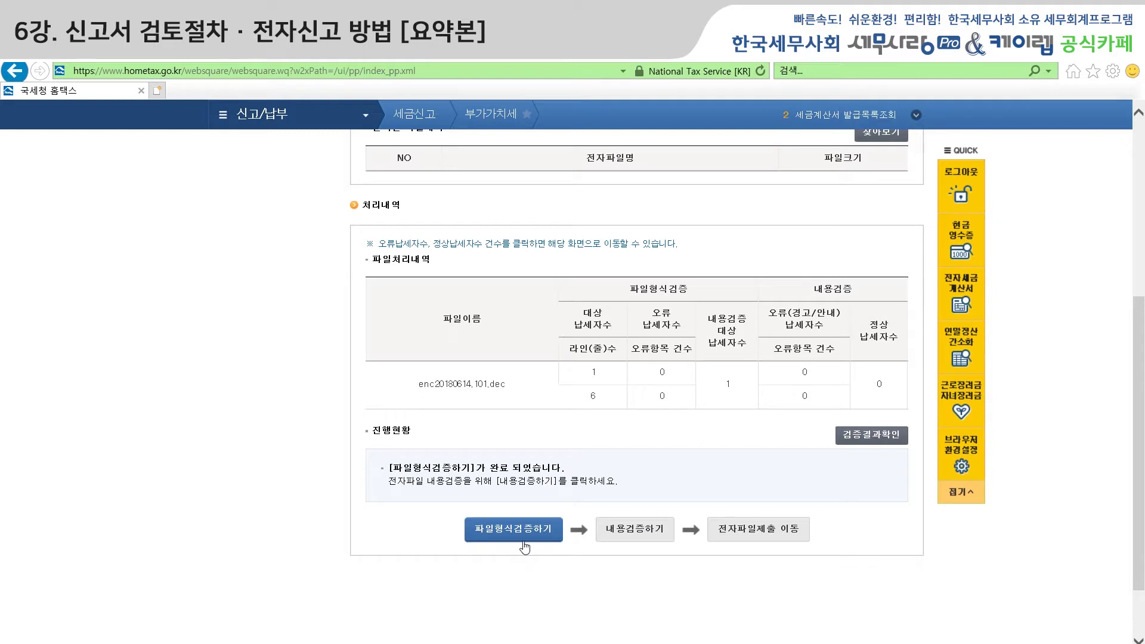
Run the content check on enc20180614.101.dec and refresh until it shows 1 normal taxpayer, 0 errors.
click(633, 533)
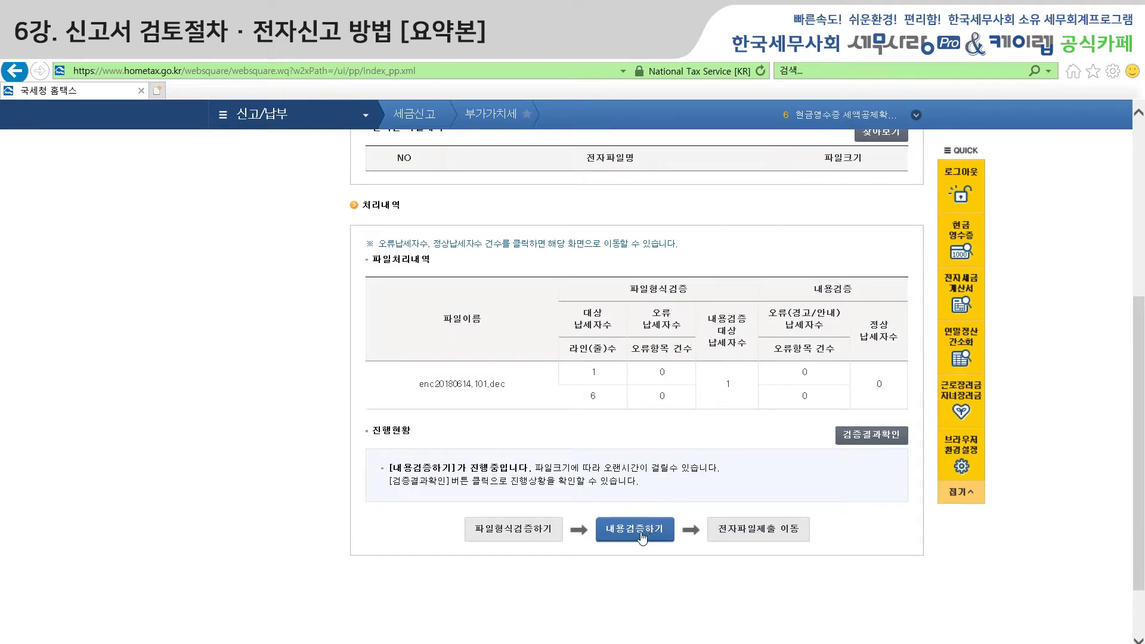
click(881, 438)
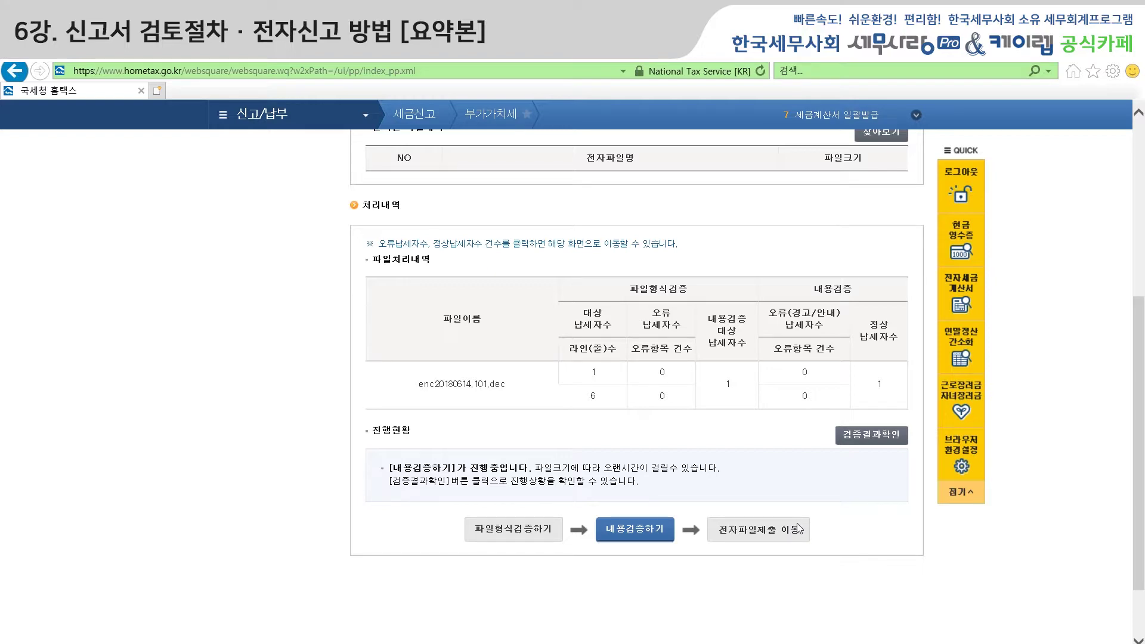
Submit the converted VAT return file, confirm, and close the acceptance notice to reach Step 2 신고내역.
click(782, 537)
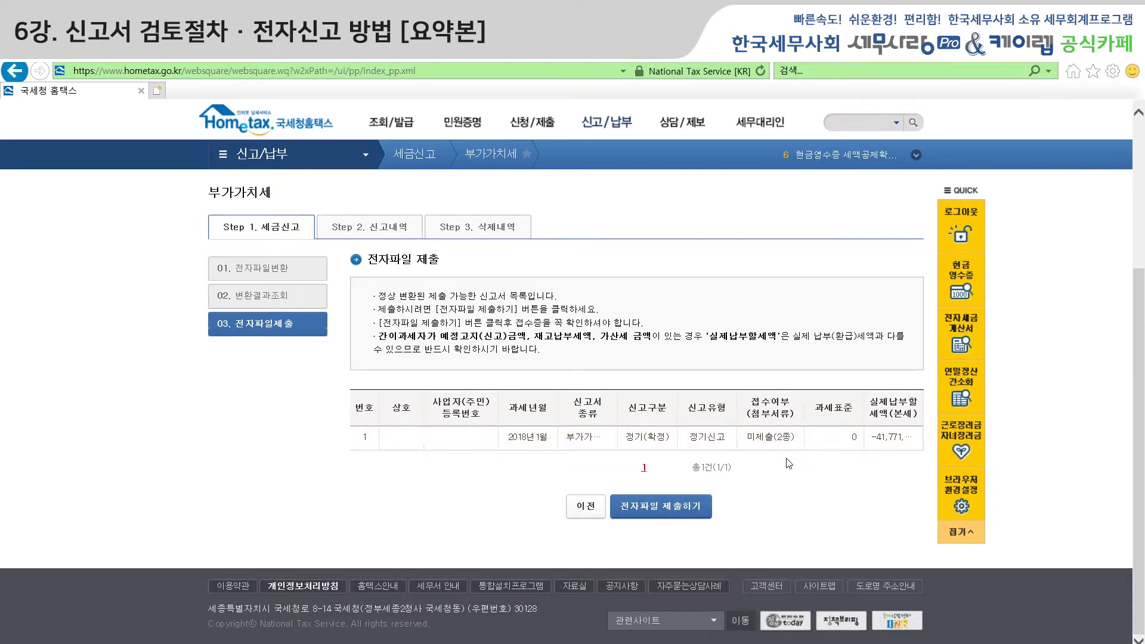
click(665, 515)
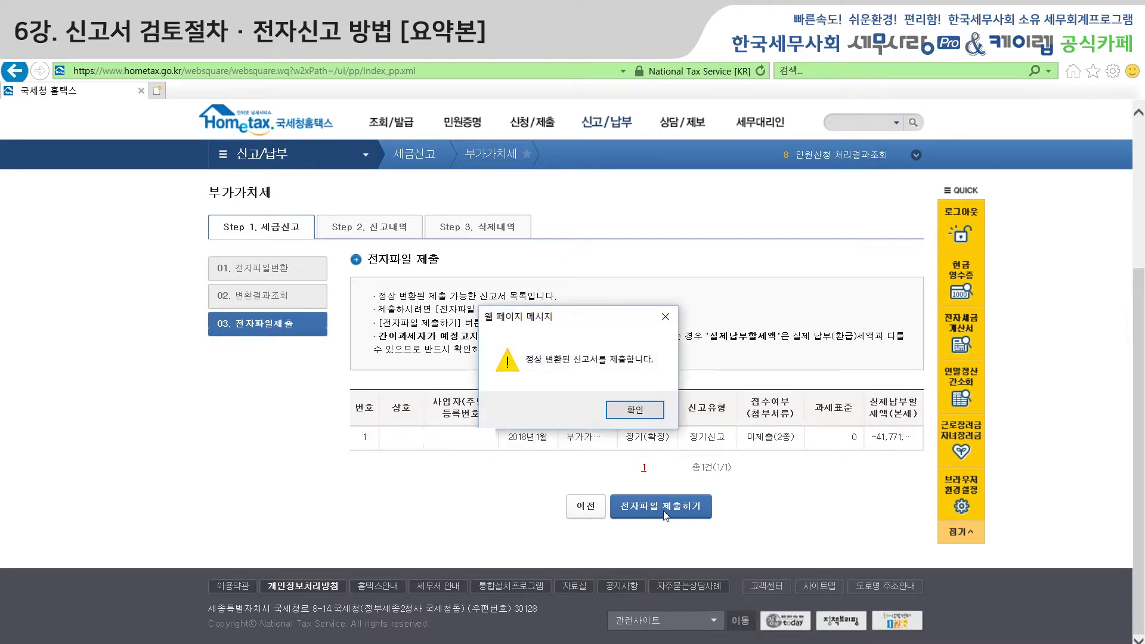
key(Return)
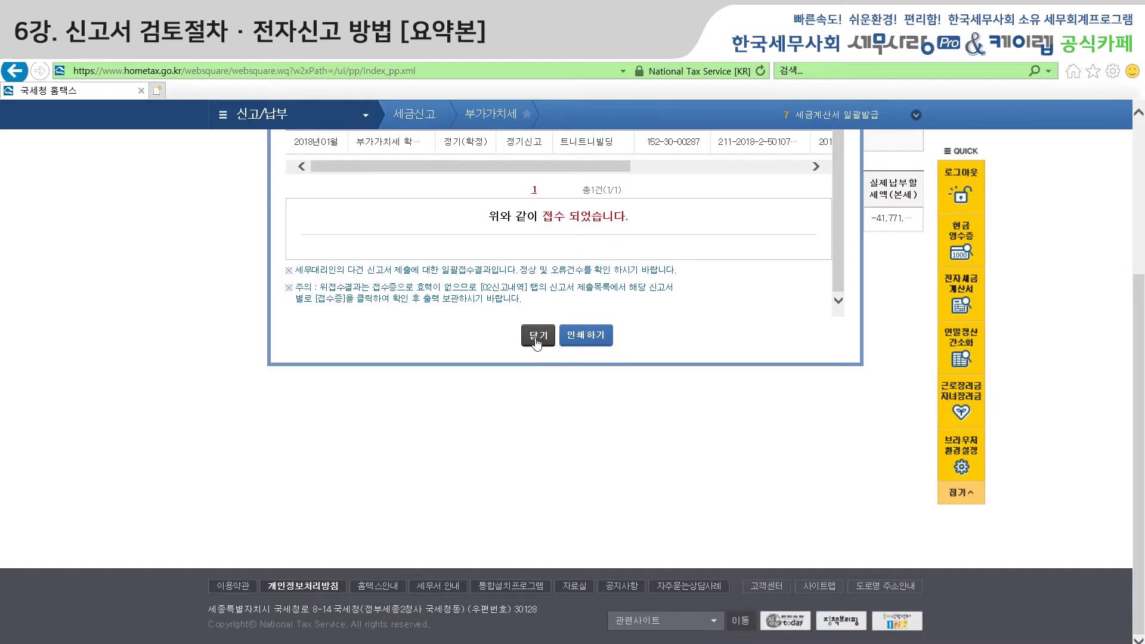
click(536, 336)
scroll(529, 445, up, 2)
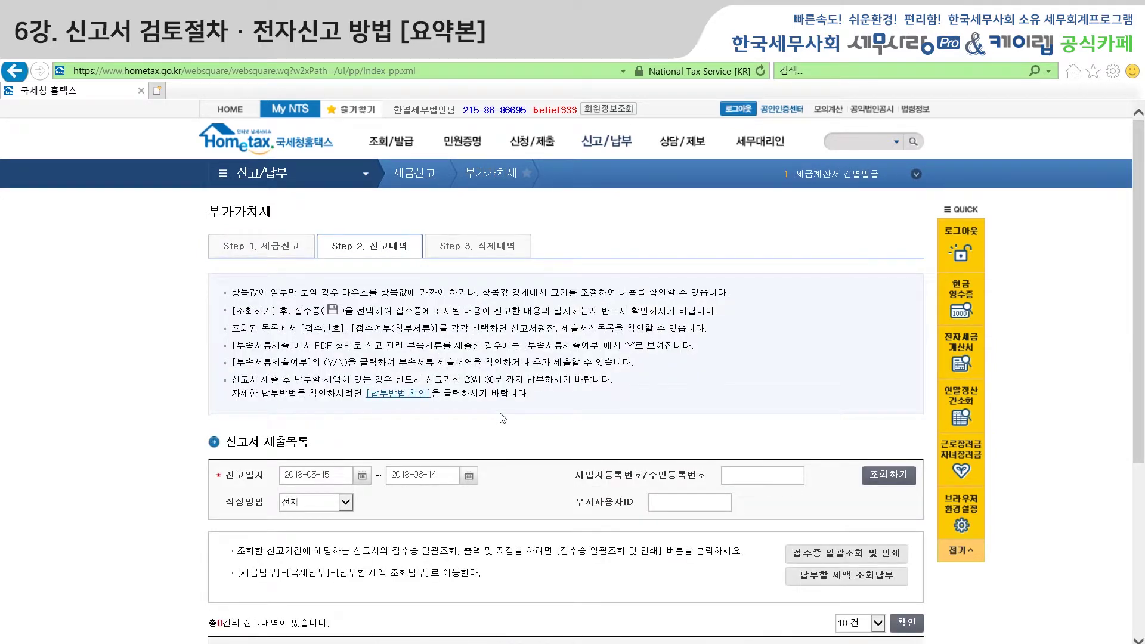
List the VAT returns filed from 2018-05-15 to 2018-06-14 and dismiss the search notice.
scroll(503, 446, down, 1)
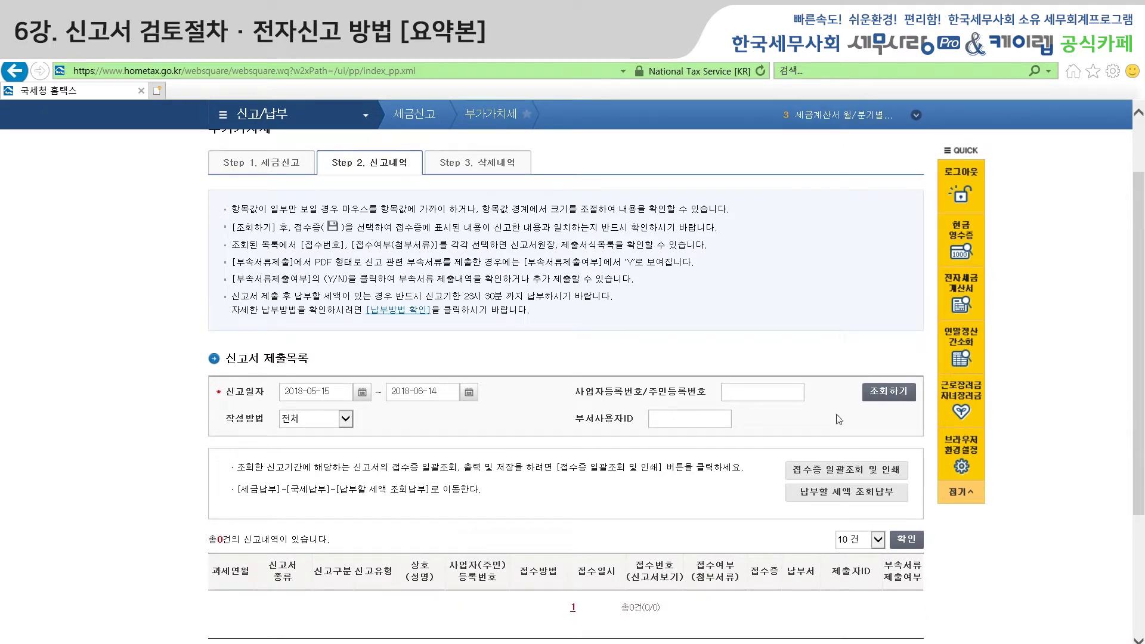
click(878, 394)
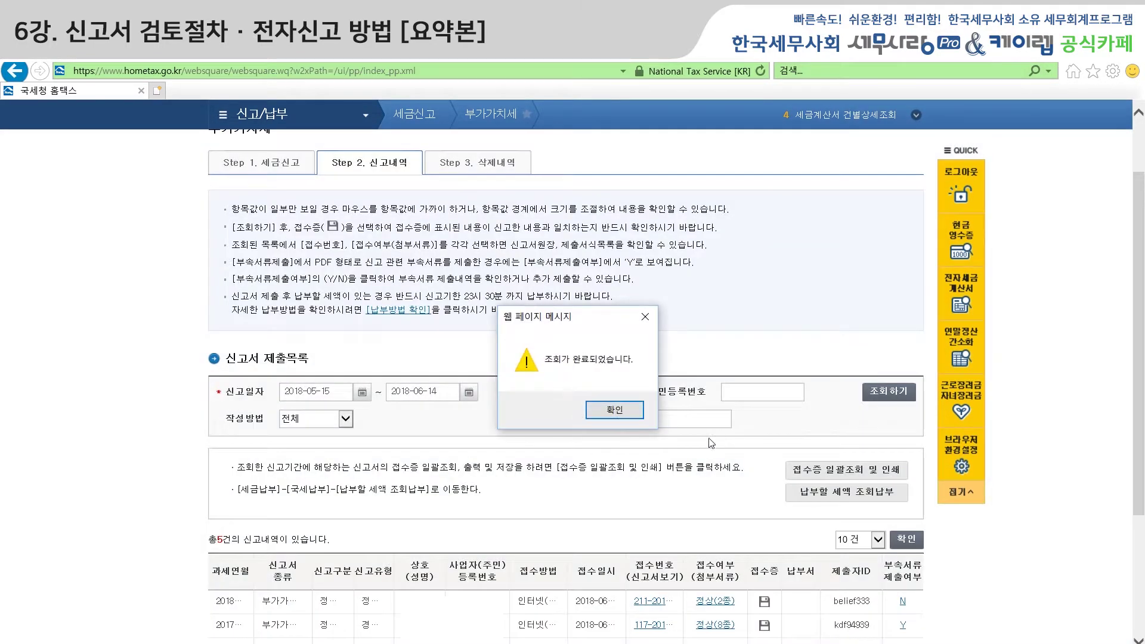
click(615, 411)
scroll(576, 321, down, 3)
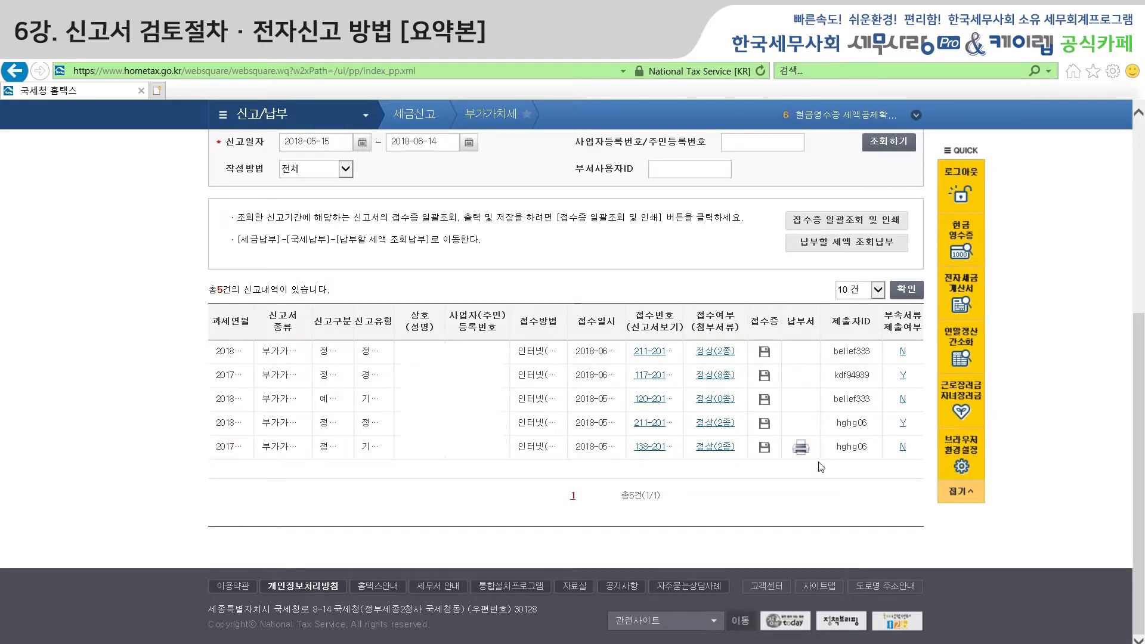
Try printing the last filing's 납부서 payment slip and dismiss both deadline messages.
click(801, 450)
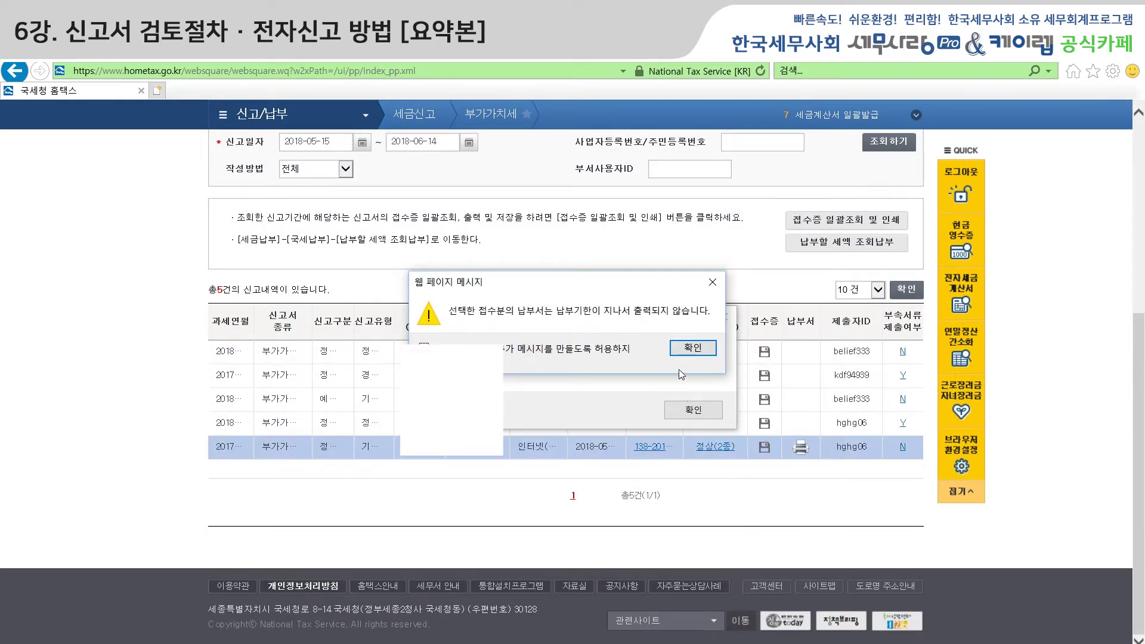
click(693, 349)
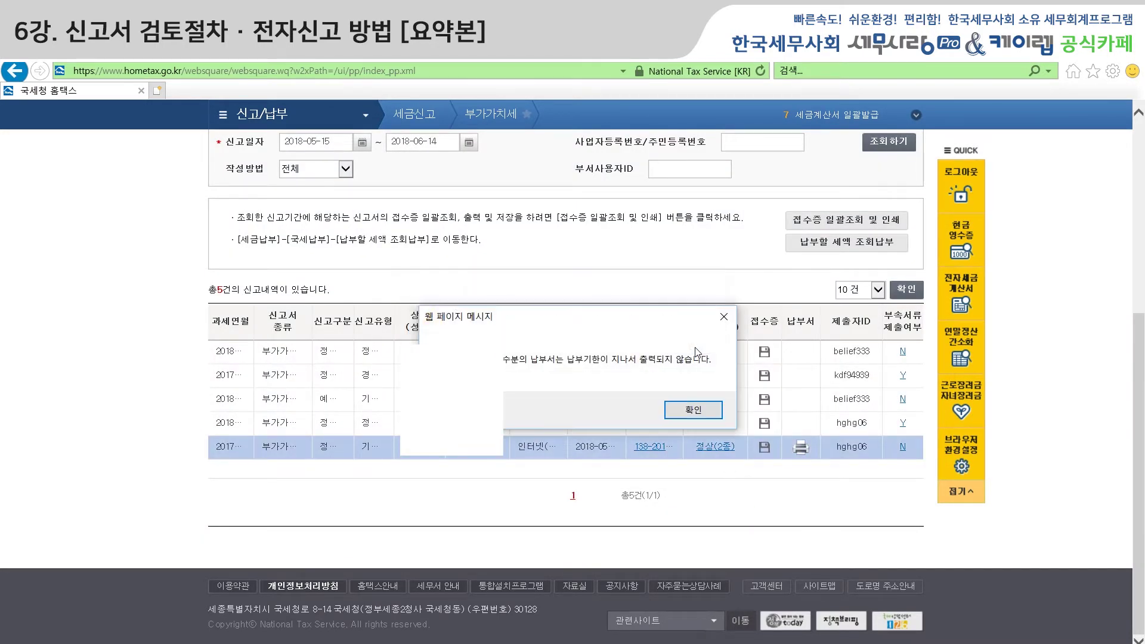
click(678, 410)
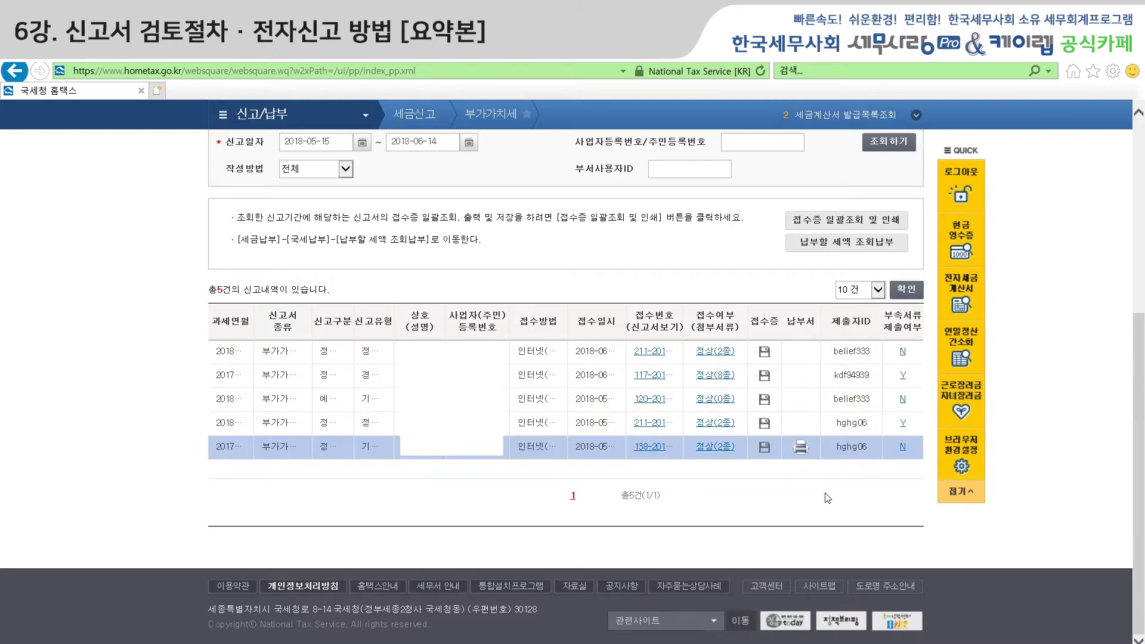
scroll(834, 496, up, 3)
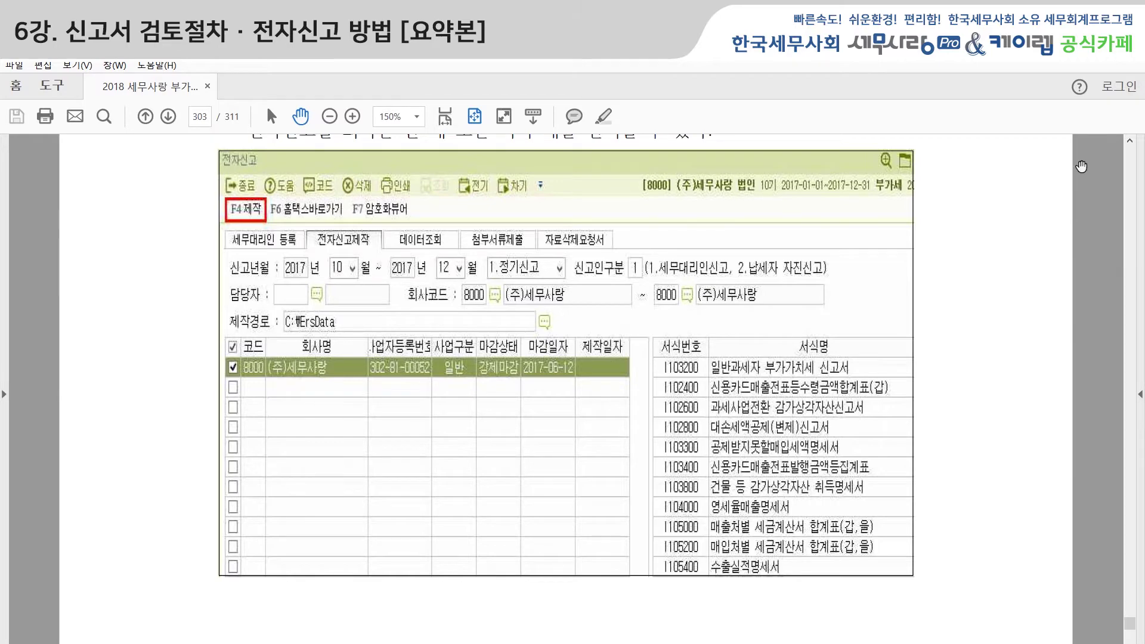
Fit the manual page to the window and advance to page 308.
scroll(1009, 453, down, 10)
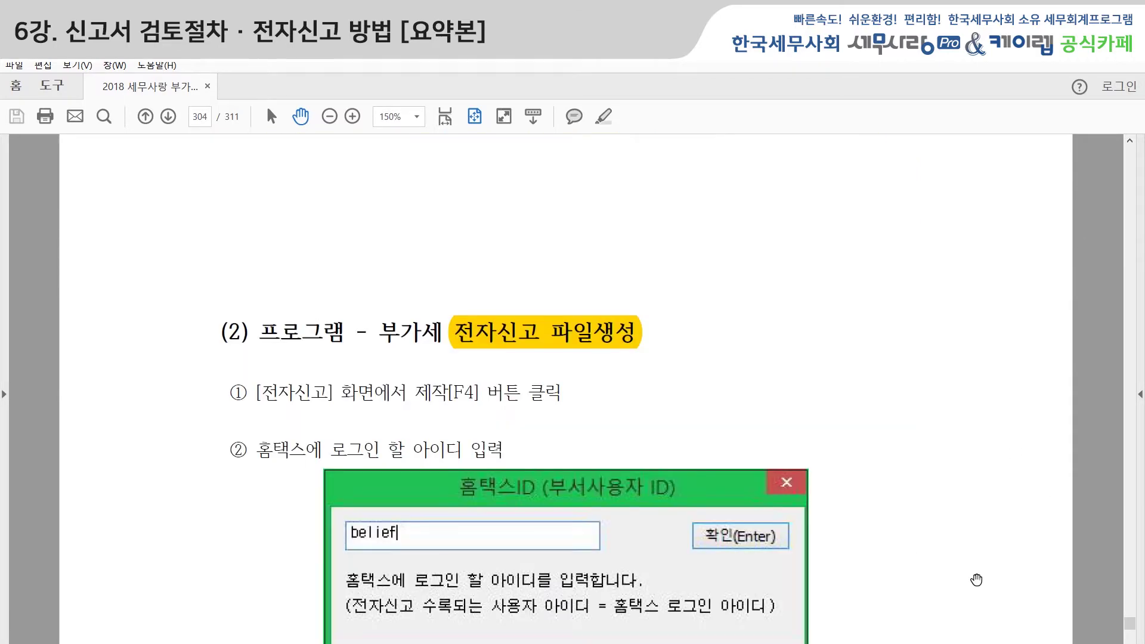
scroll(954, 527, down, 1)
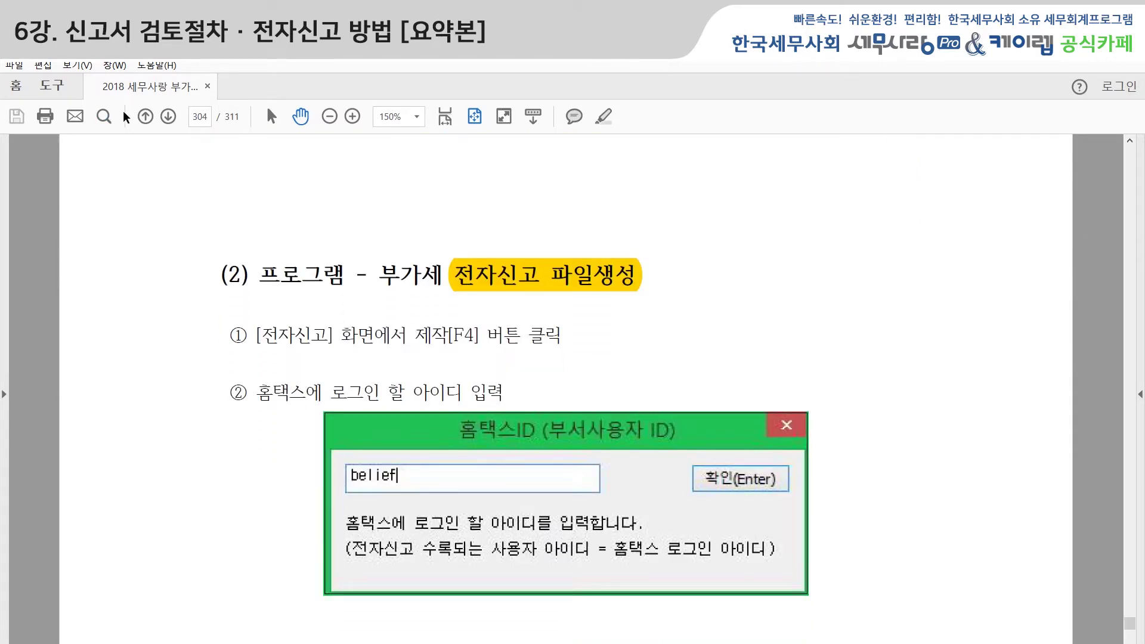
click(475, 117)
click(169, 117)
click(169, 117)
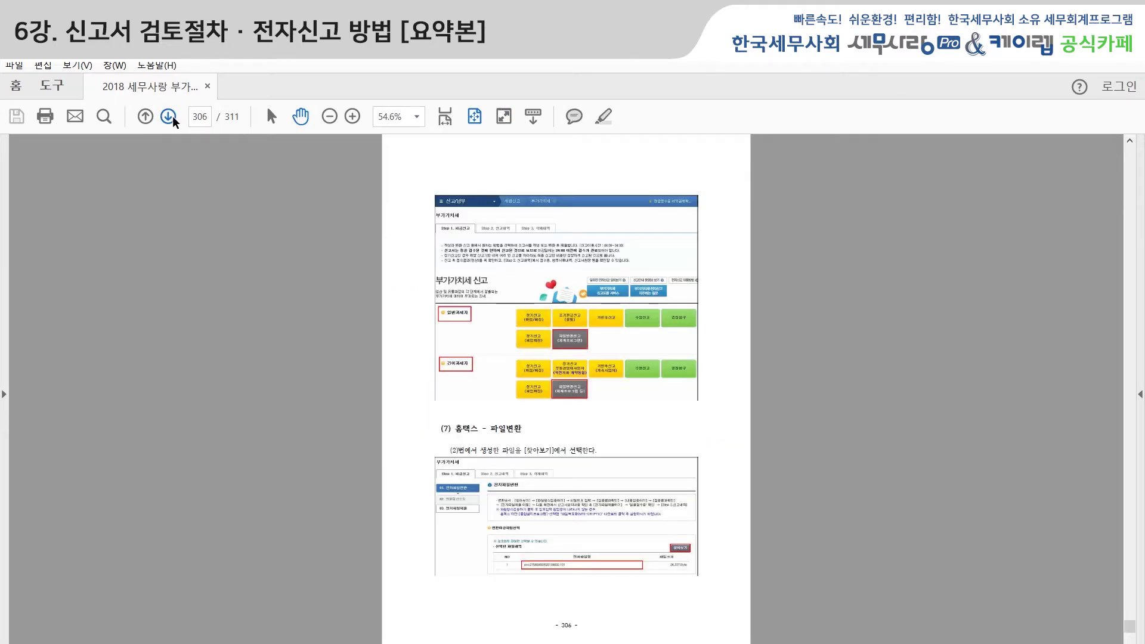
click(169, 117)
click(169, 116)
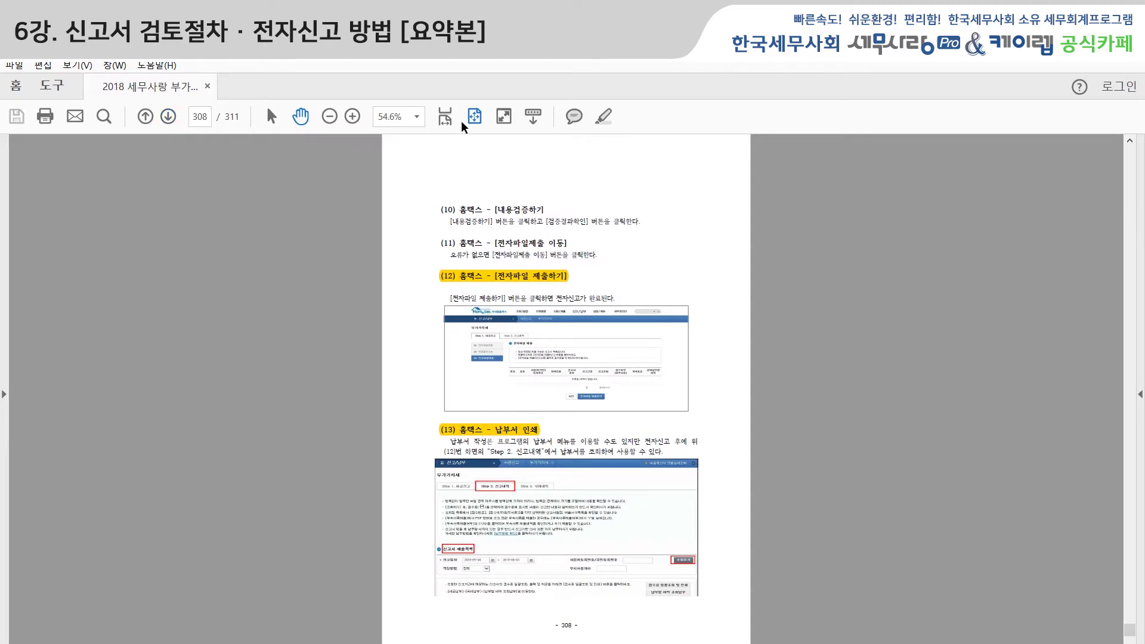
Zoom the manual to 150%, scroll to page 309's 전자신고 목록 확인 section, then return to Hometax.
click(417, 117)
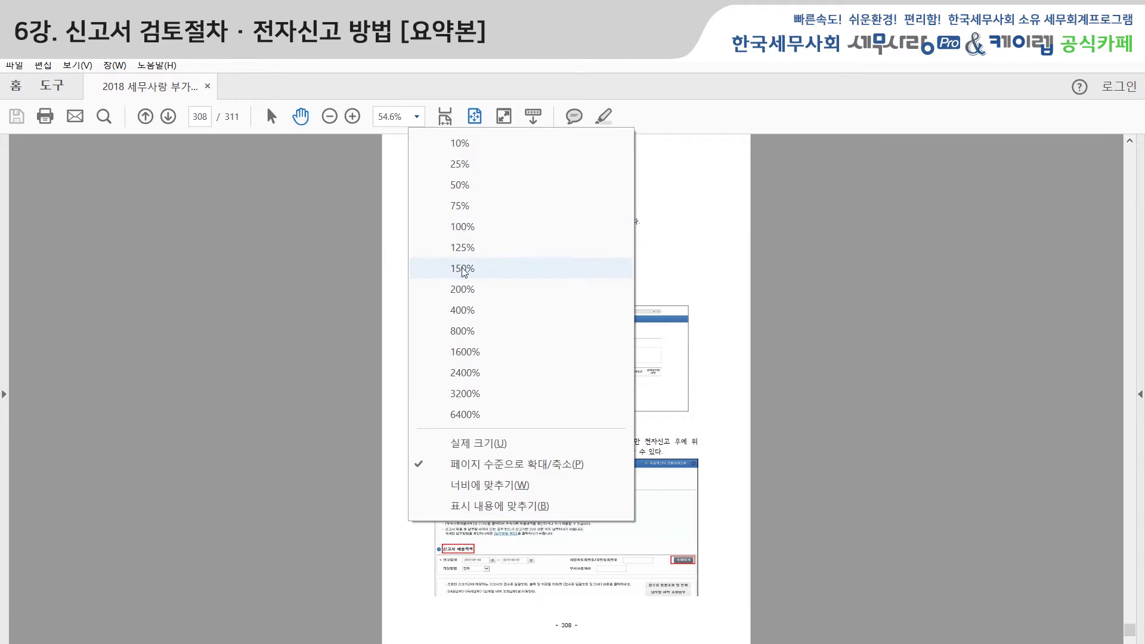
click(464, 268)
scroll(746, 501, down, 3)
scroll(957, 548, down, 1)
scroll(967, 543, down, 1)
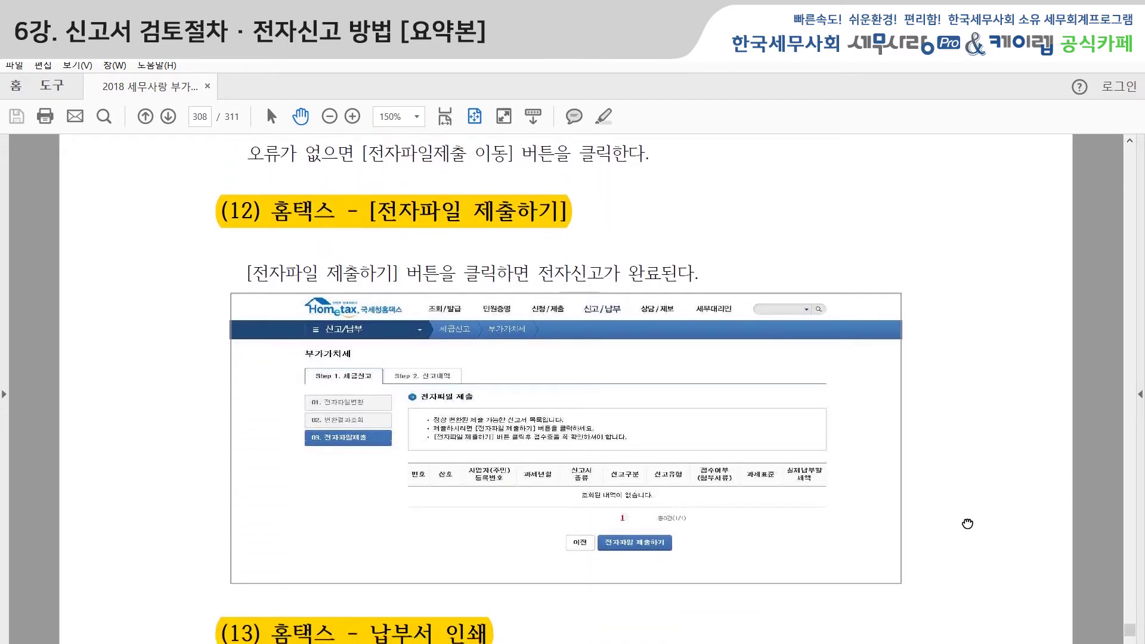
scroll(969, 539, down, 3)
scroll(990, 563, down, 3)
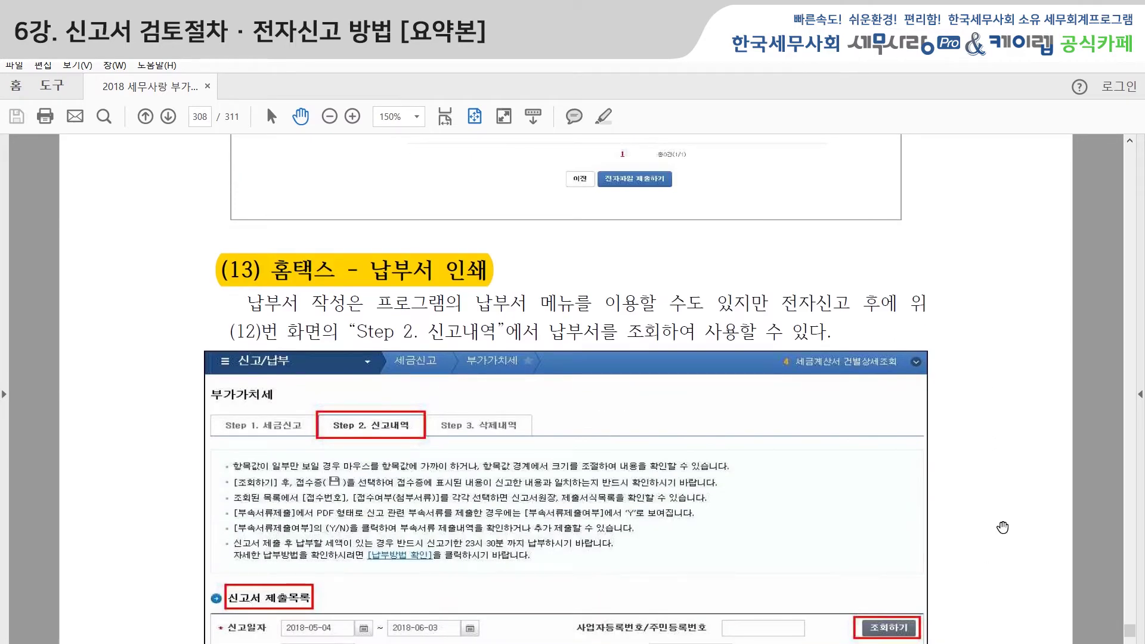
scroll(1002, 528, down, 4)
scroll(985, 441, down, 8)
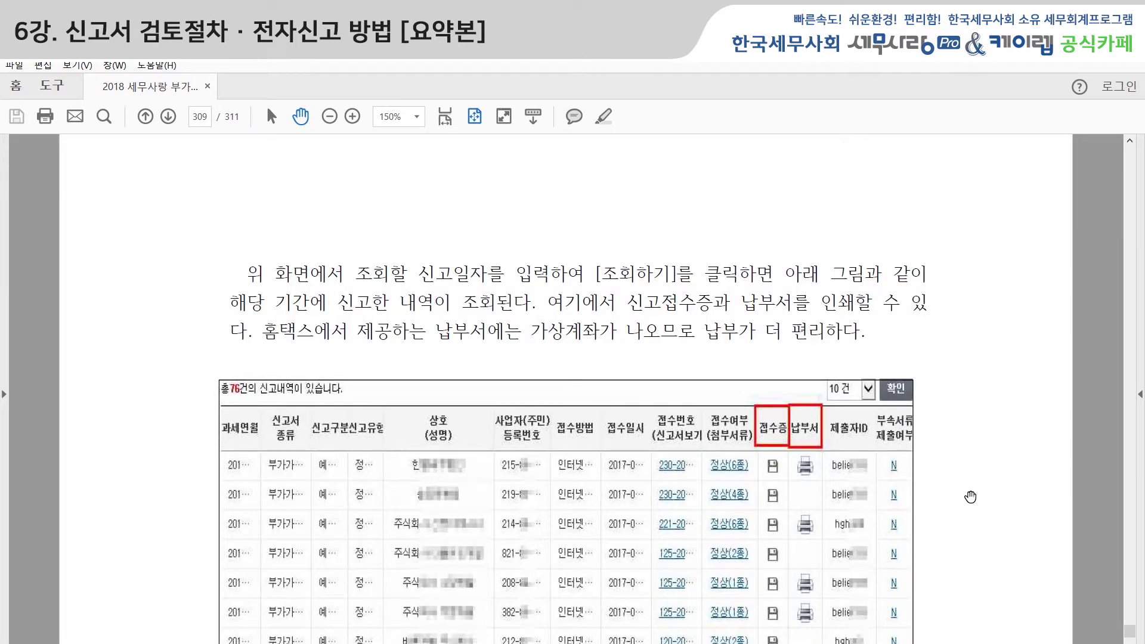
scroll(970, 498, down, 10)
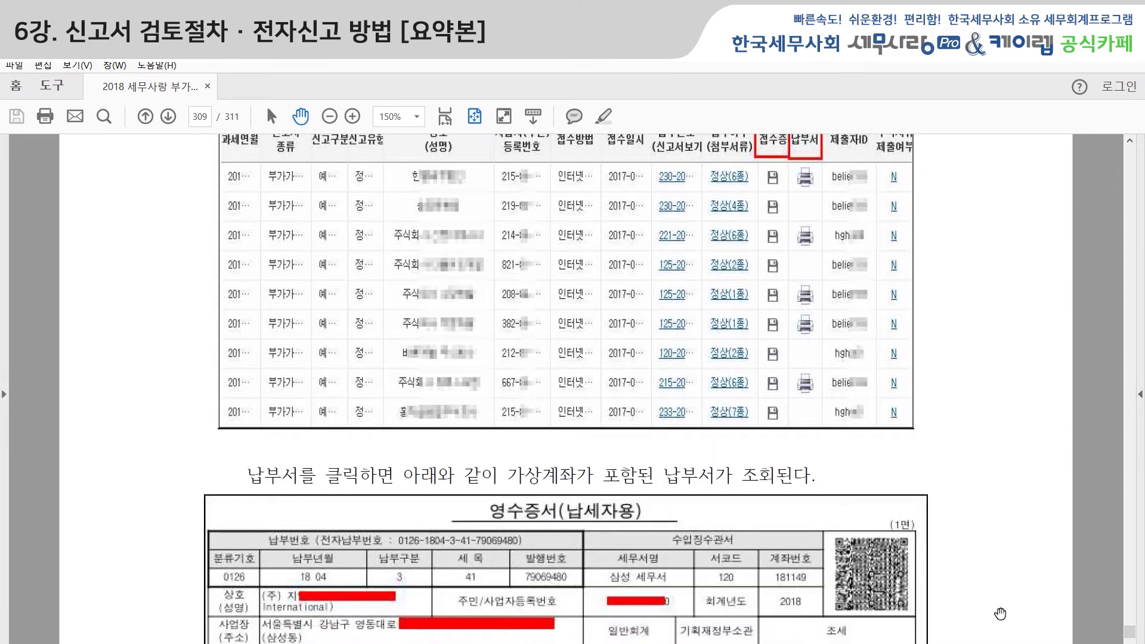
scroll(1002, 599, down, 5)
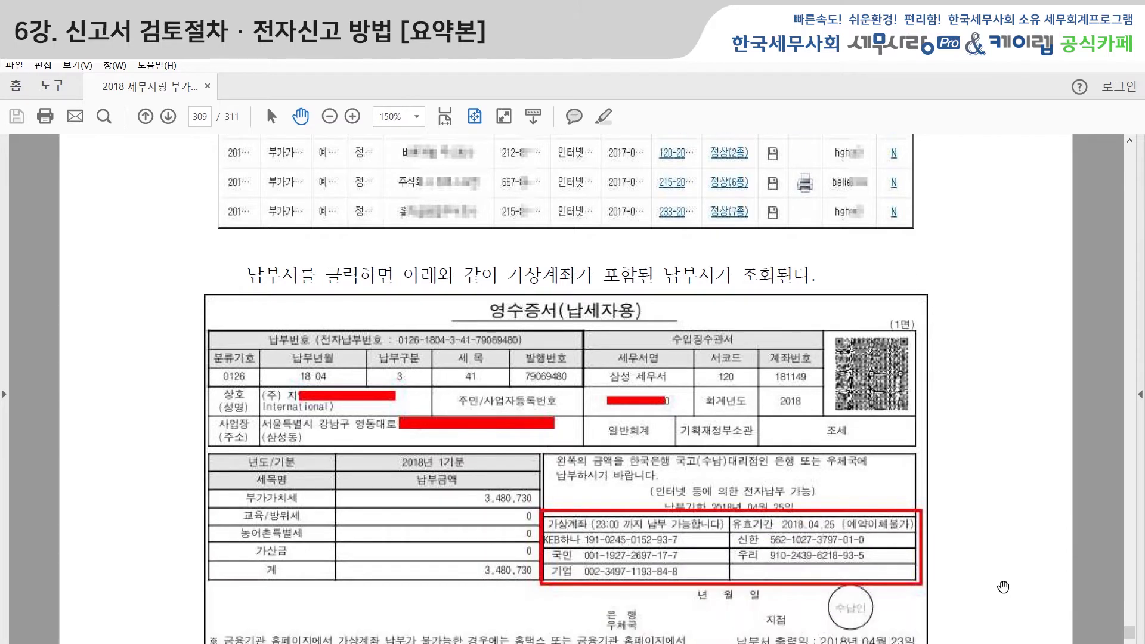
scroll(1003, 589, down, 1)
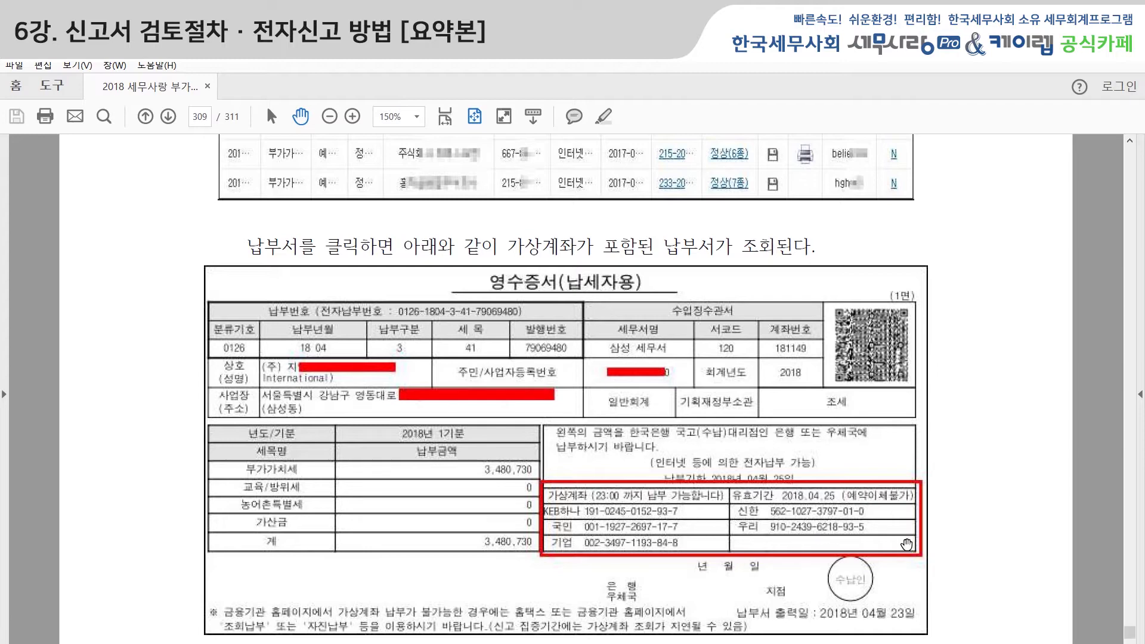
scroll(948, 549, down, 3)
scroll(951, 554, down, 9)
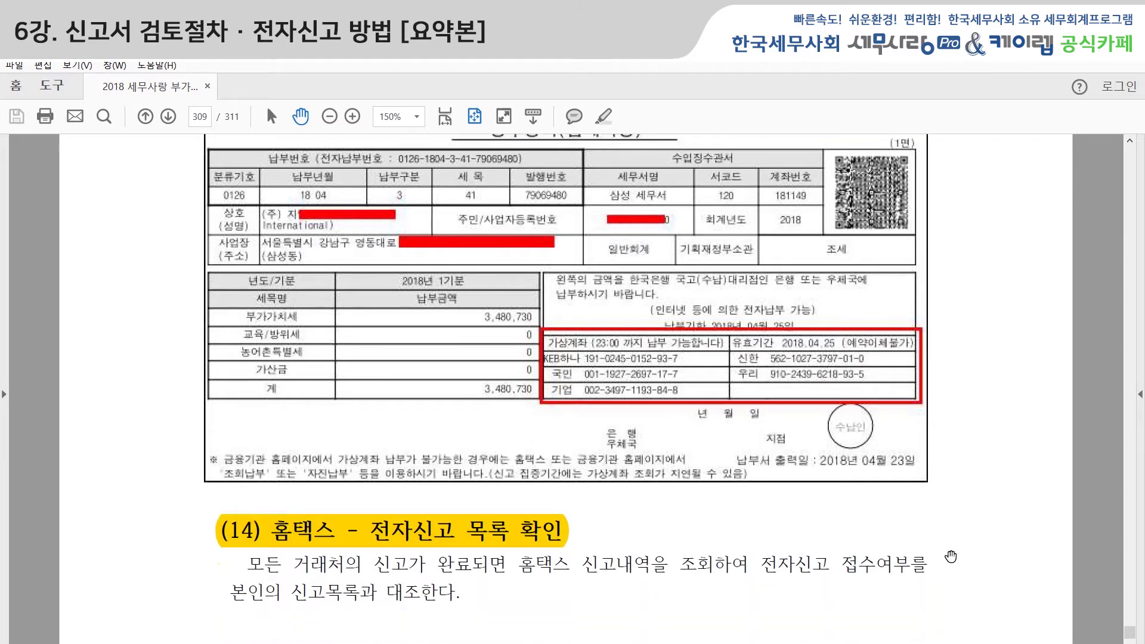
scroll(951, 557, down, 5)
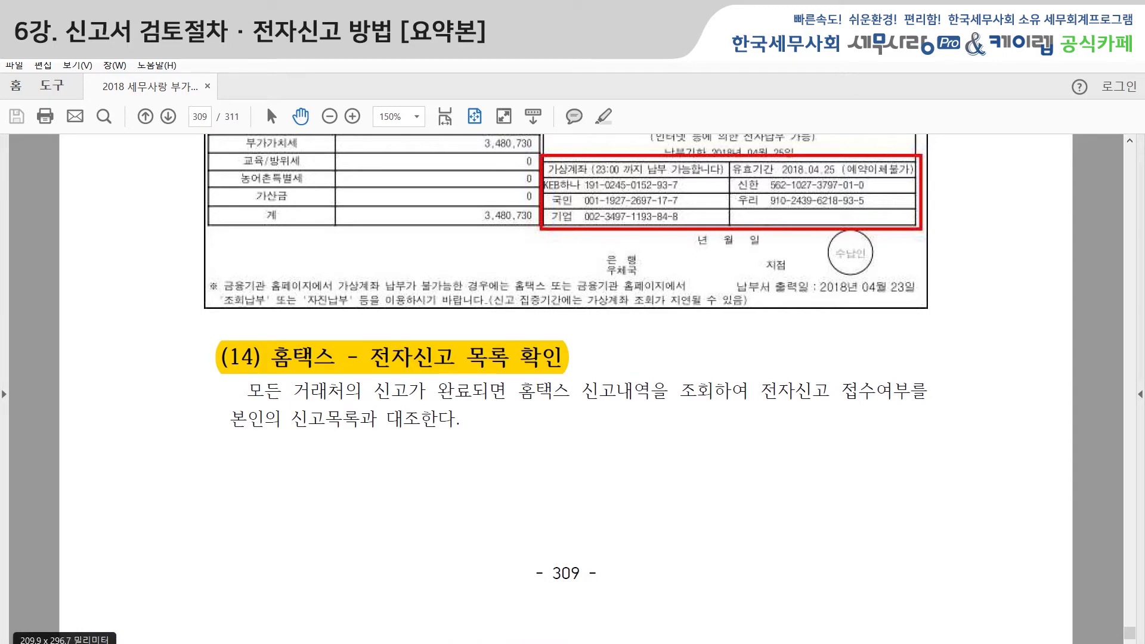
click(129, 643)
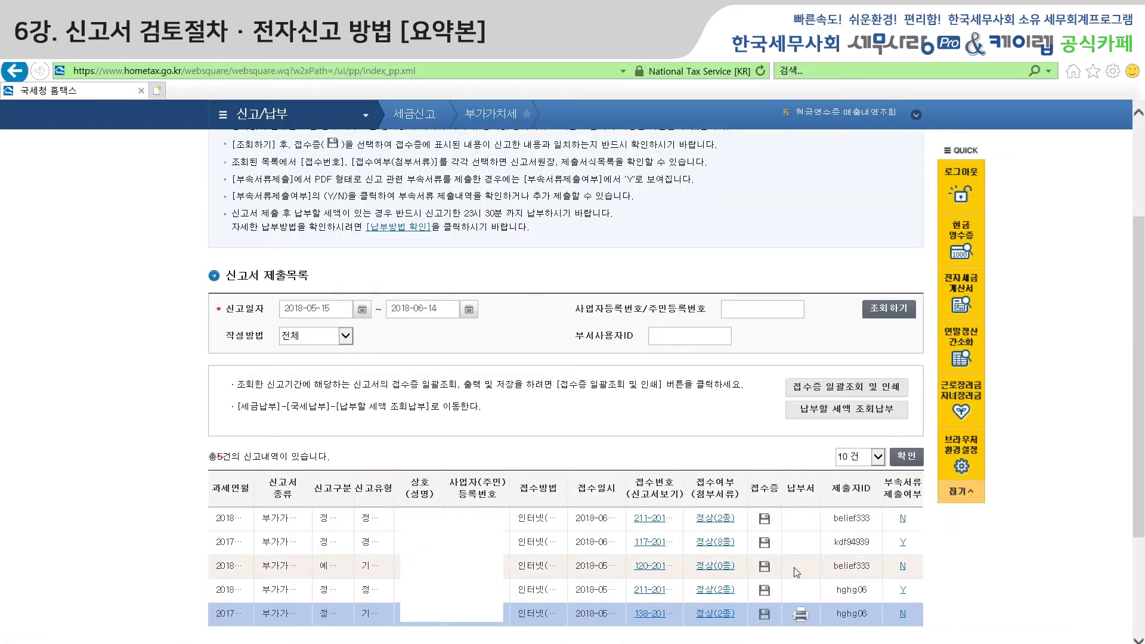
Review the five 정상-status returns in 신고서 제출목록 and select the 2017 VAT return row.
scroll(793, 567, down, 2)
scroll(336, 492, up, 3)
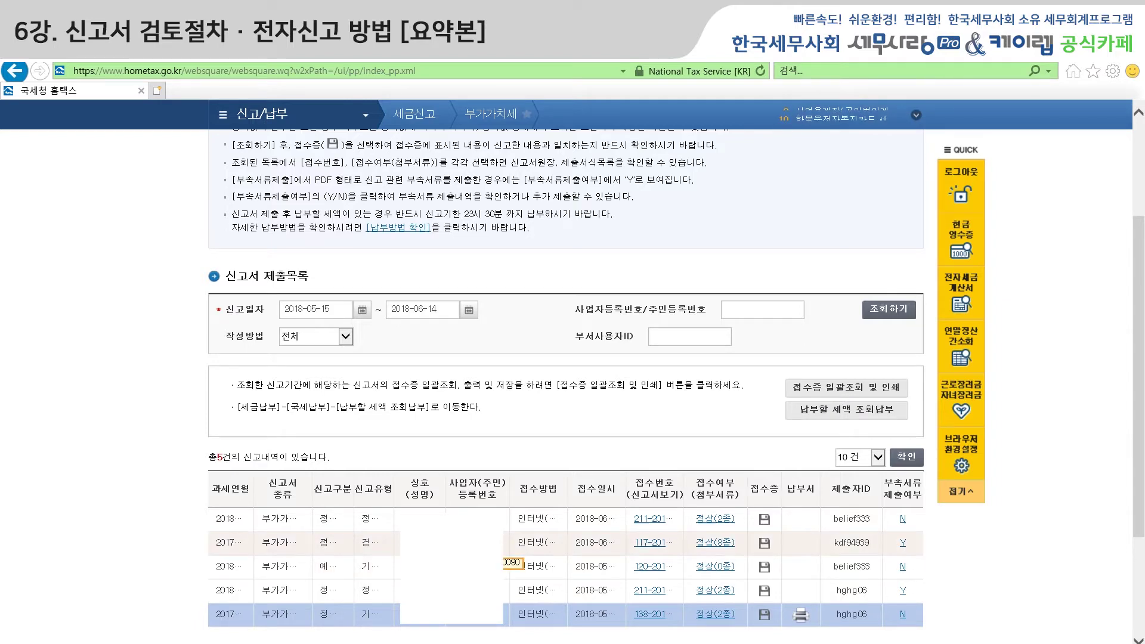
scroll(461, 560, down, 2)
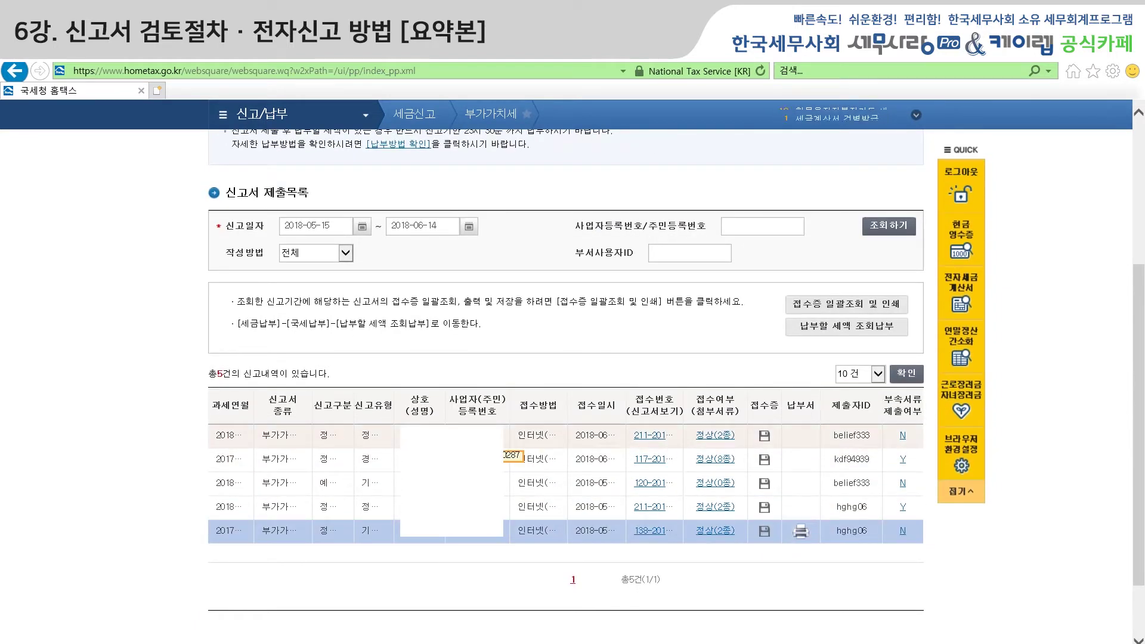
click(468, 539)
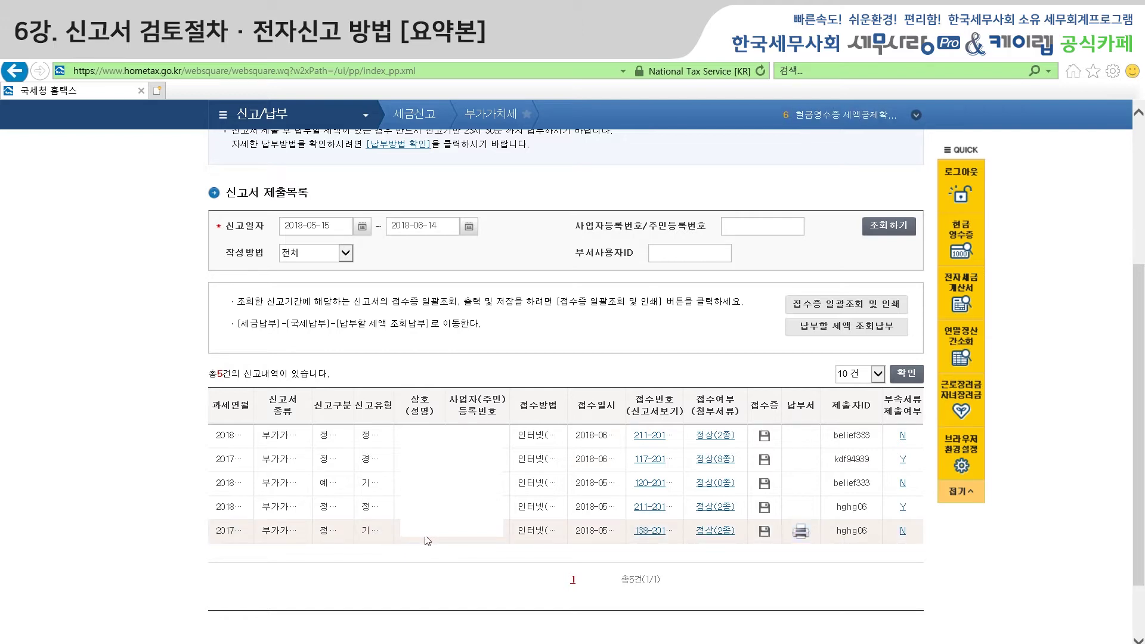
click(262, 643)
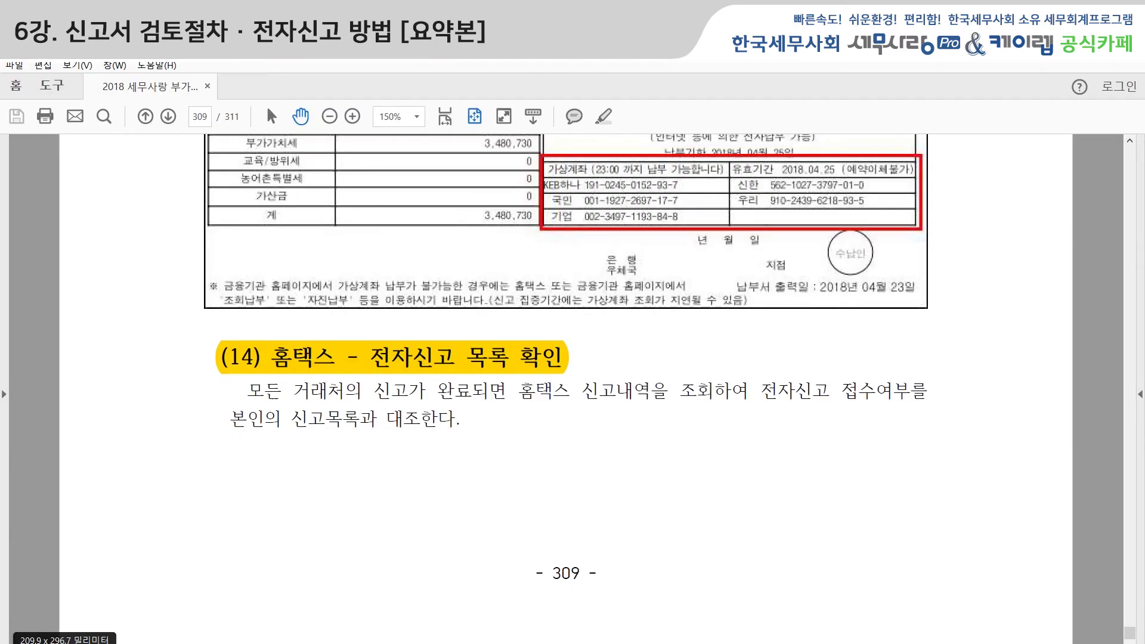
scroll(611, 467, down, 10)
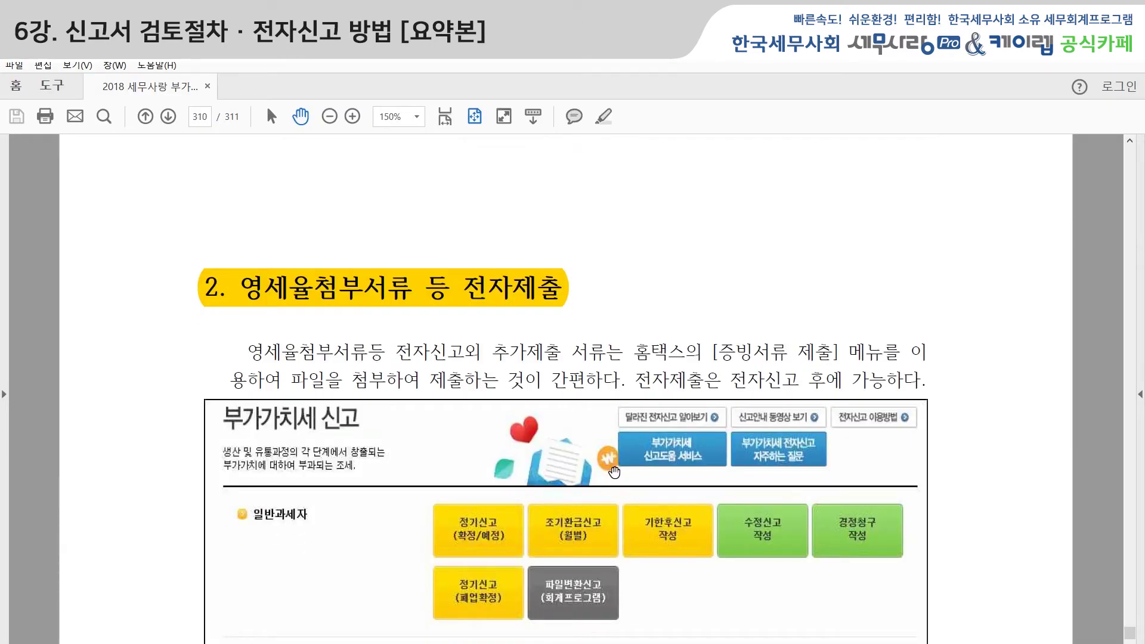
scroll(615, 472, down, 1)
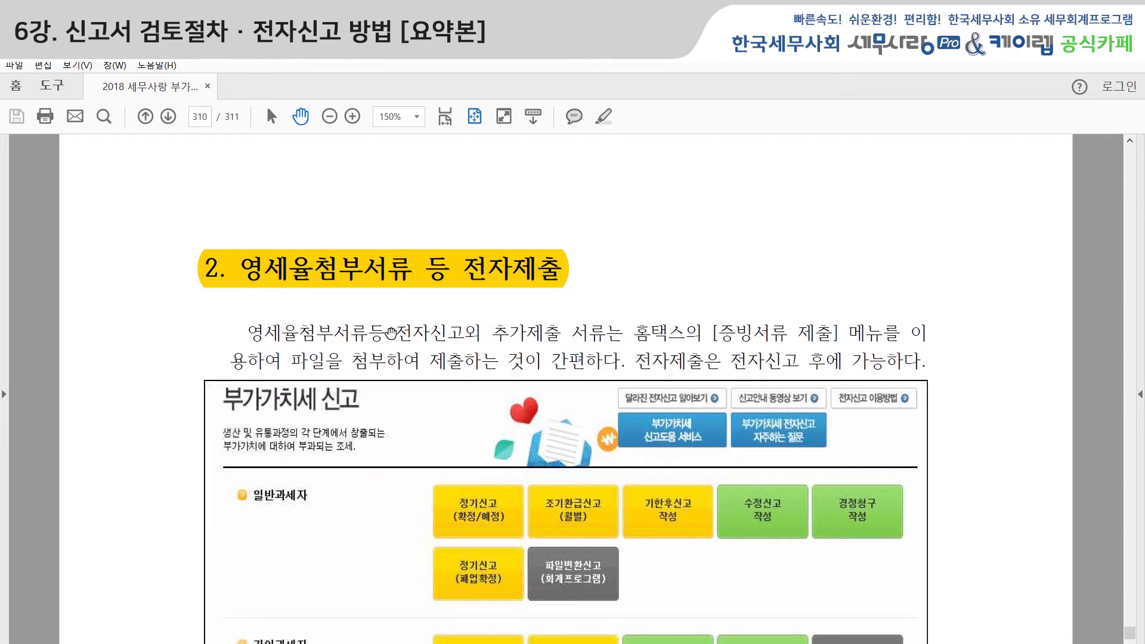
scroll(392, 503, down, 2)
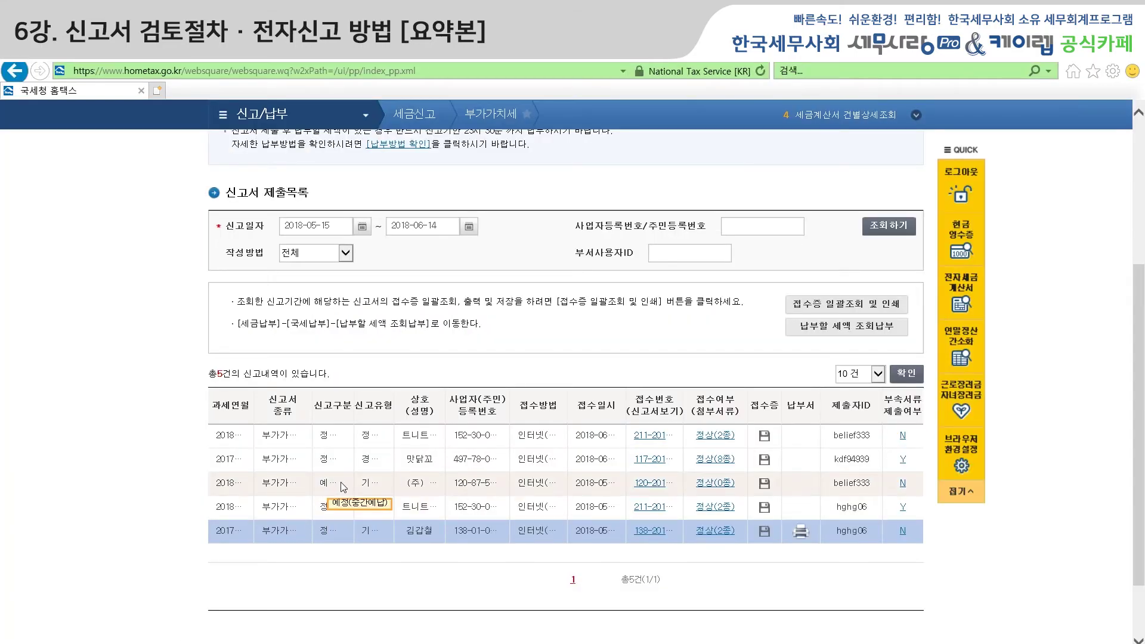
Go back to the Step 1 세금신고 menu and open 증빙서류 제출 under 기타/증빙서류.
scroll(346, 480, up, 5)
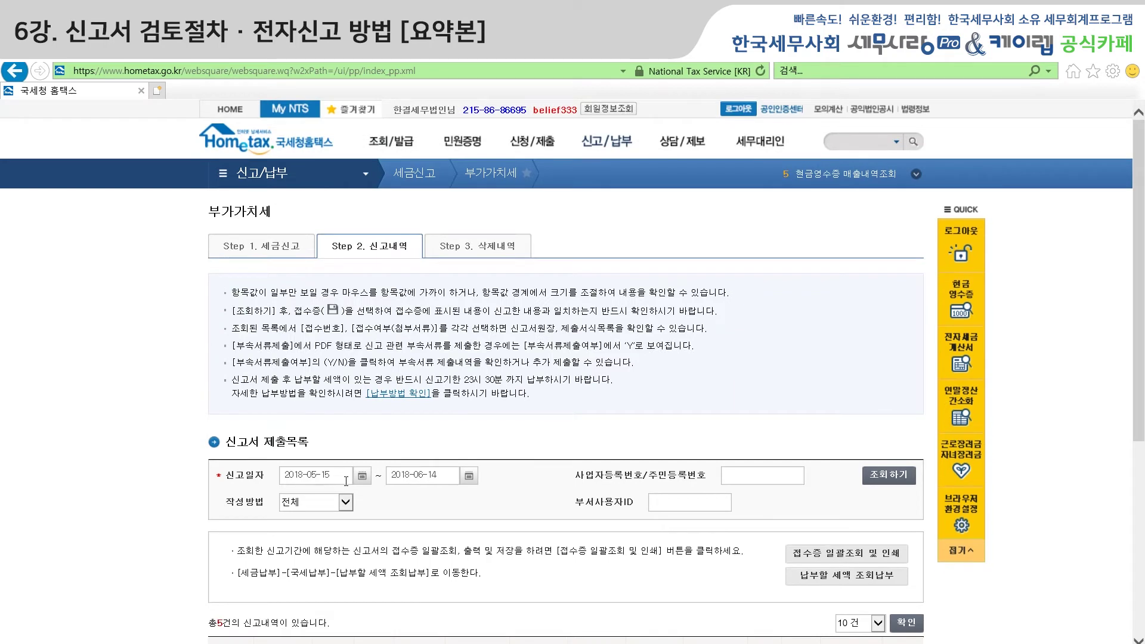
click(275, 247)
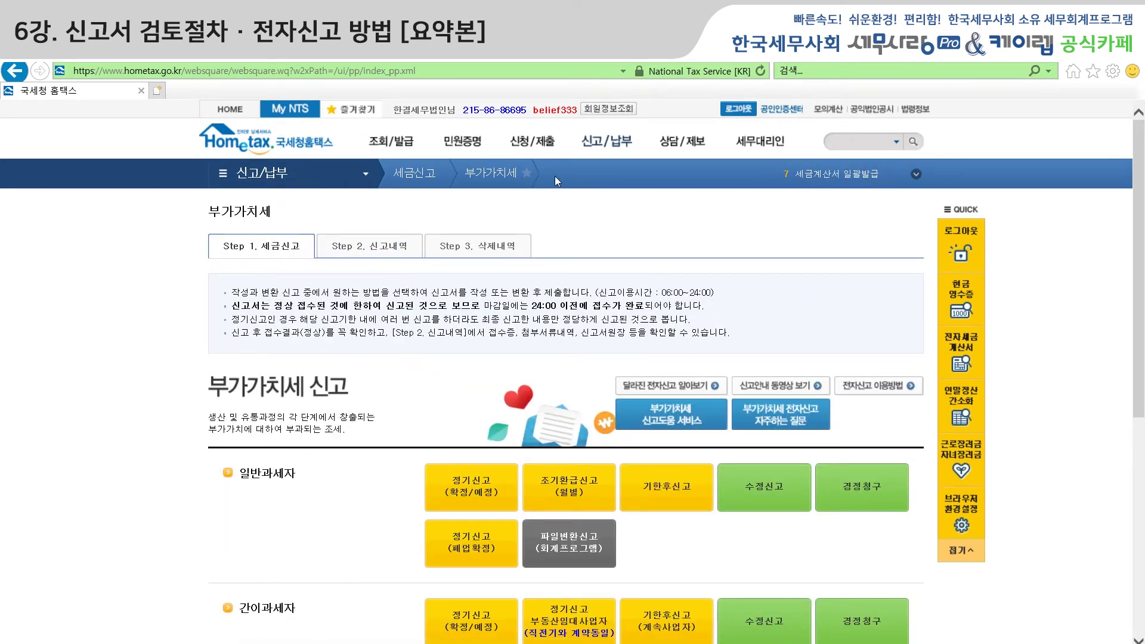
scroll(503, 514, down, 5)
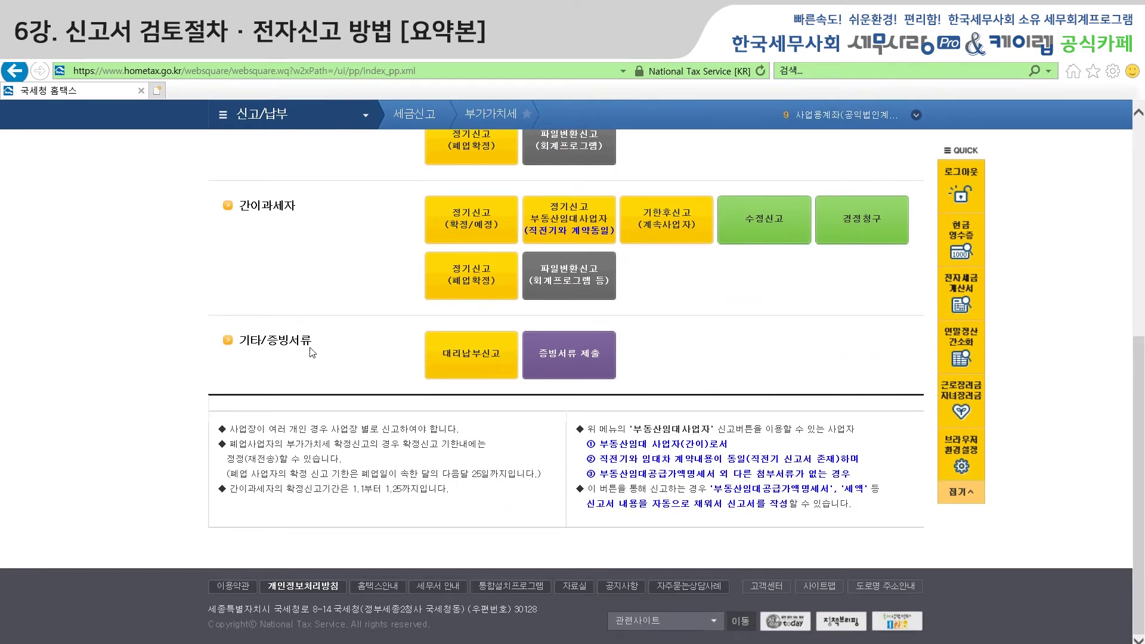
scroll(264, 359, up, 5)
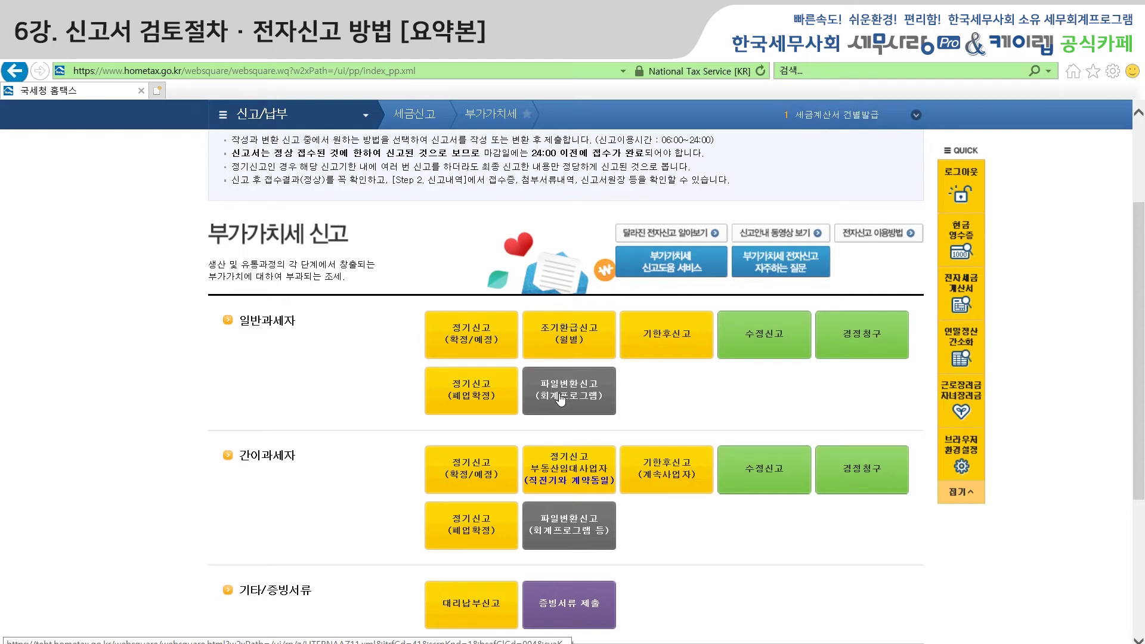
click(541, 621)
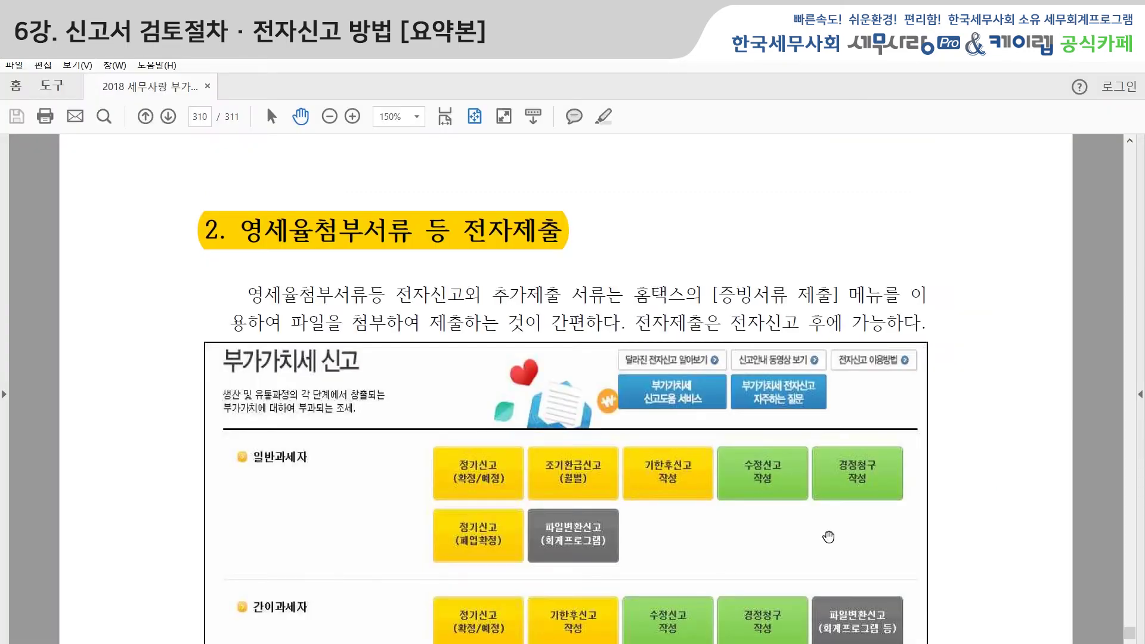
scroll(933, 529, down, 1)
scroll(933, 530, down, 9)
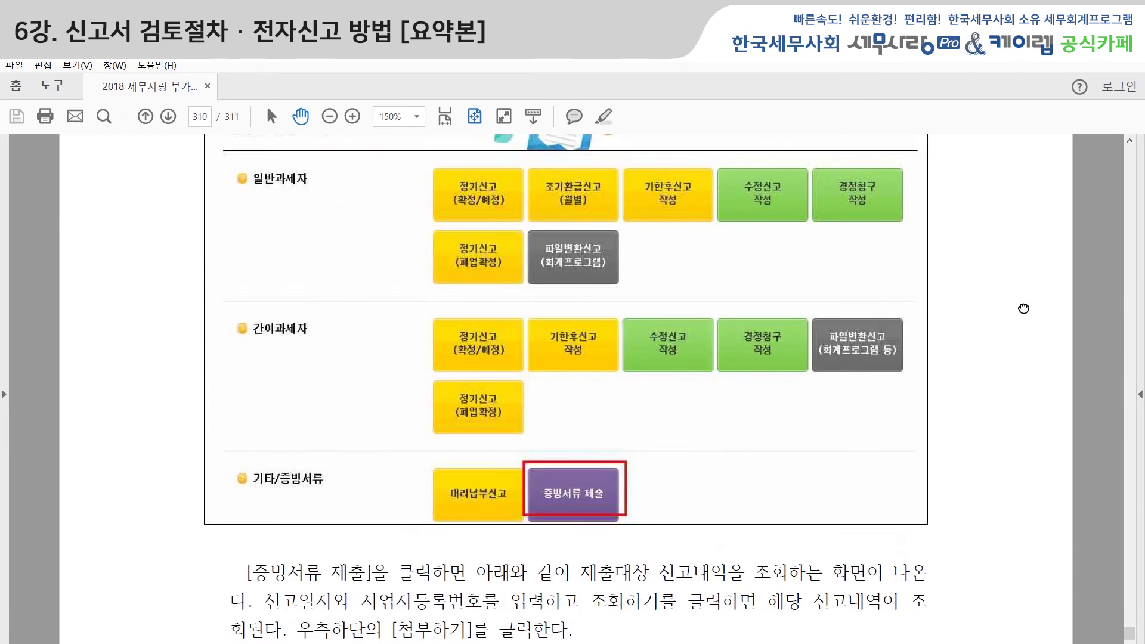
drag(986, 554, 985, 512)
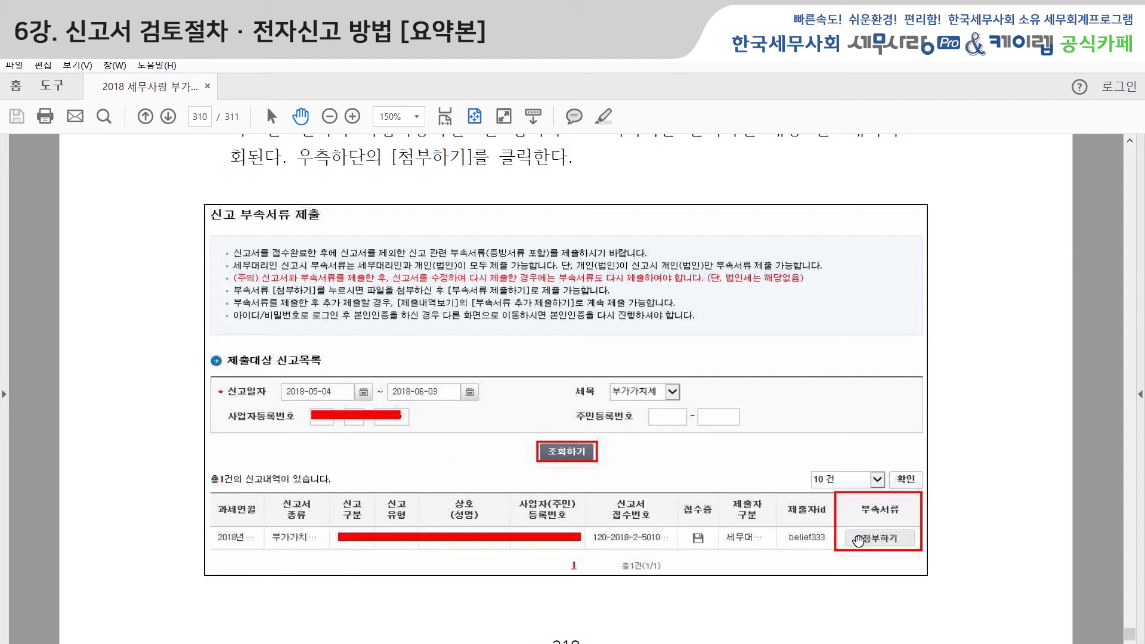
scroll(978, 572, down, 3)
scroll(979, 572, down, 10)
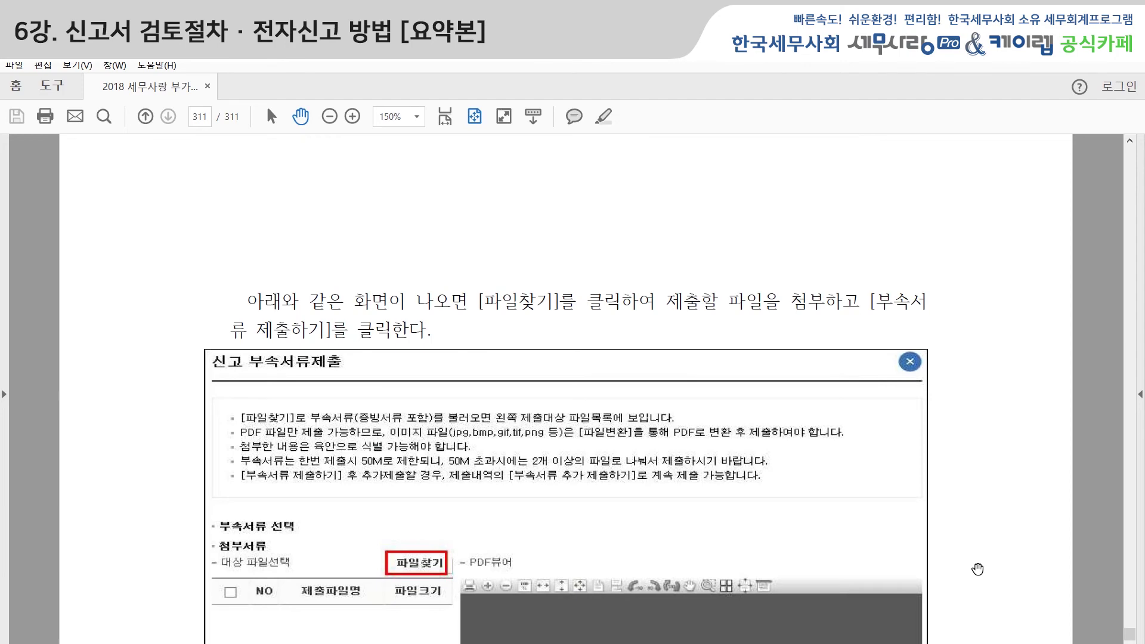
scroll(992, 274, down, 1)
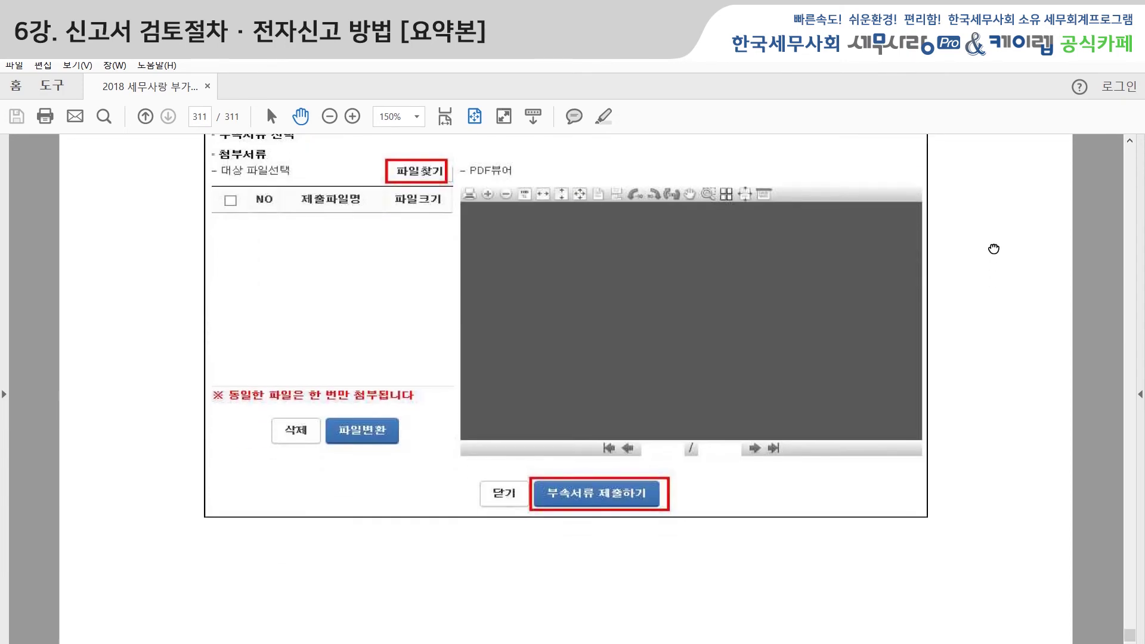
scroll(990, 358, up, 7)
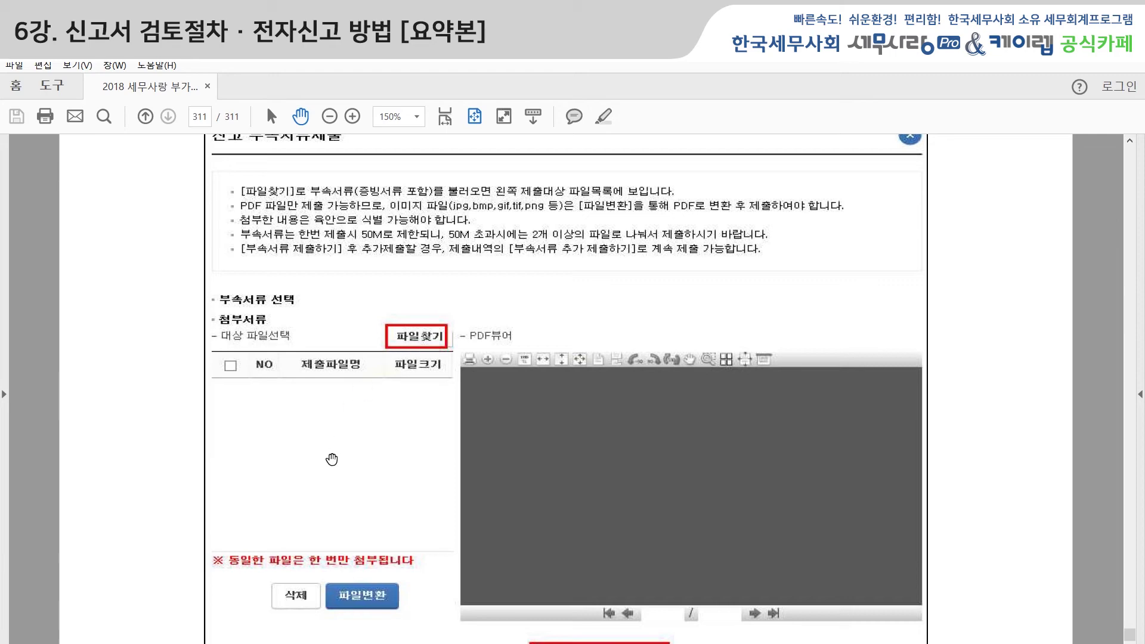
scroll(332, 459, up, 1)
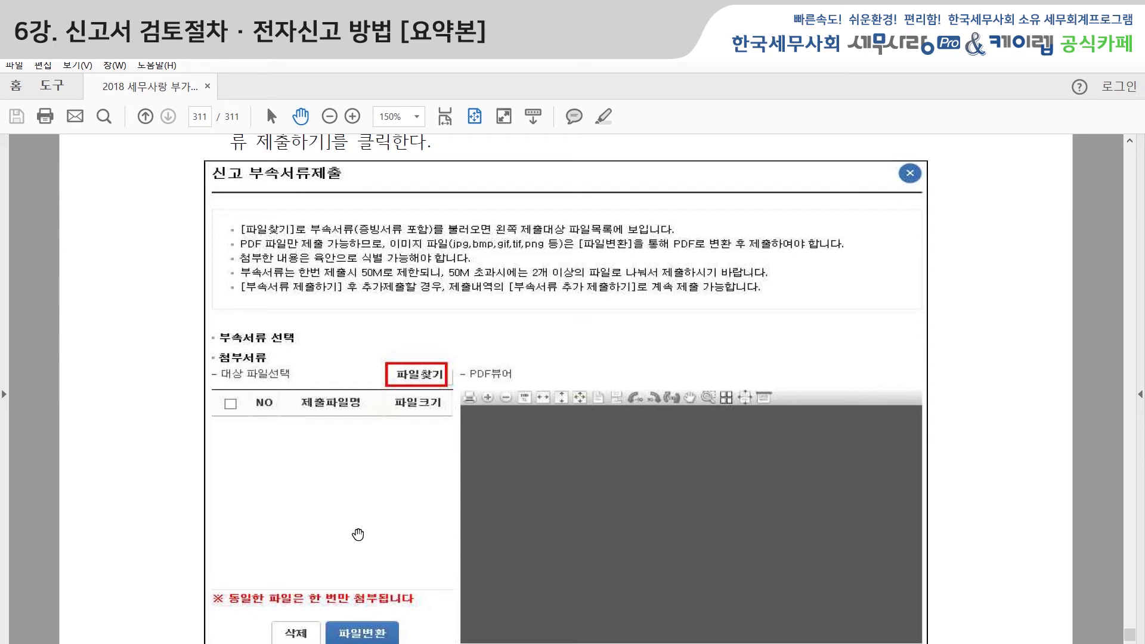
scroll(339, 524, down, 1)
scroll(338, 525, down, 1)
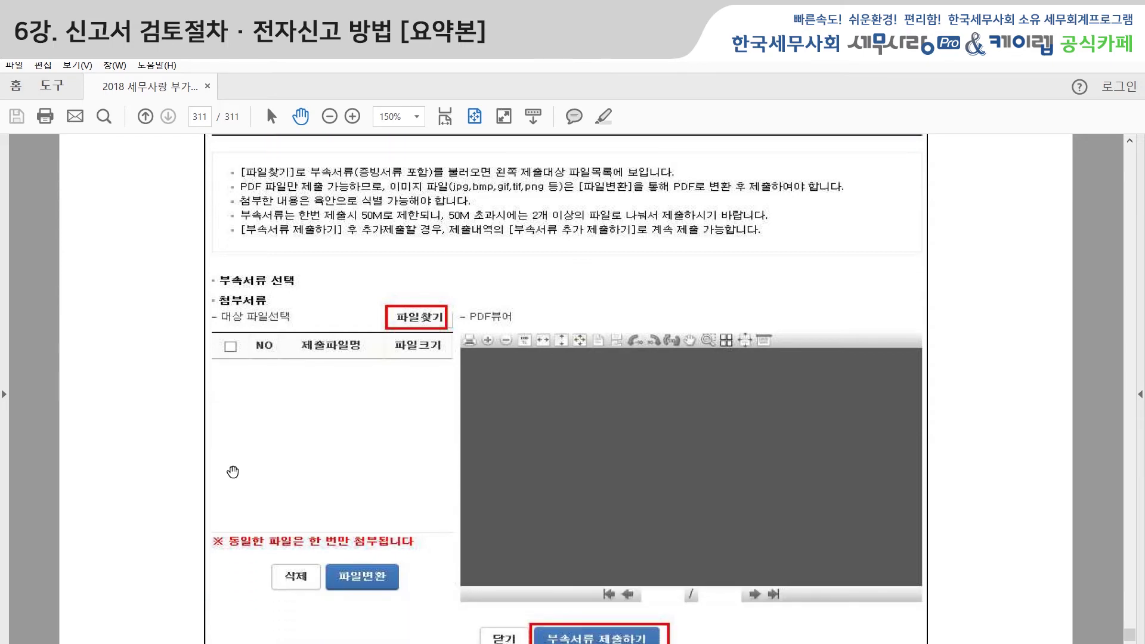
scroll(275, 351, down, 1)
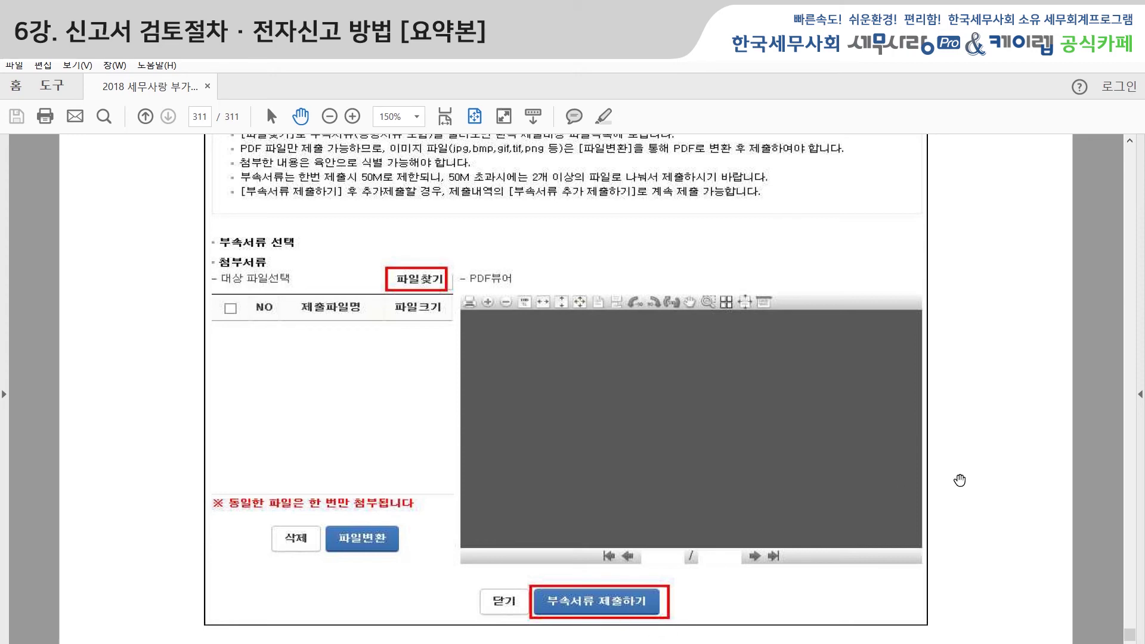
scroll(1002, 441, down, 4)
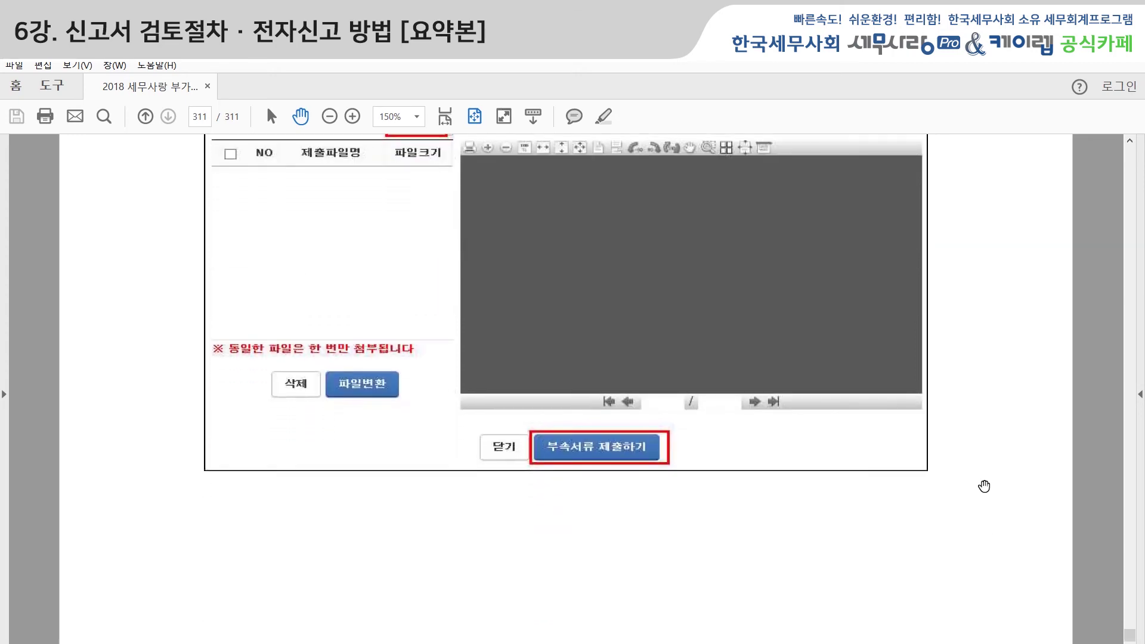
scroll(992, 501, down, 3)
scroll(993, 510, down, 2)
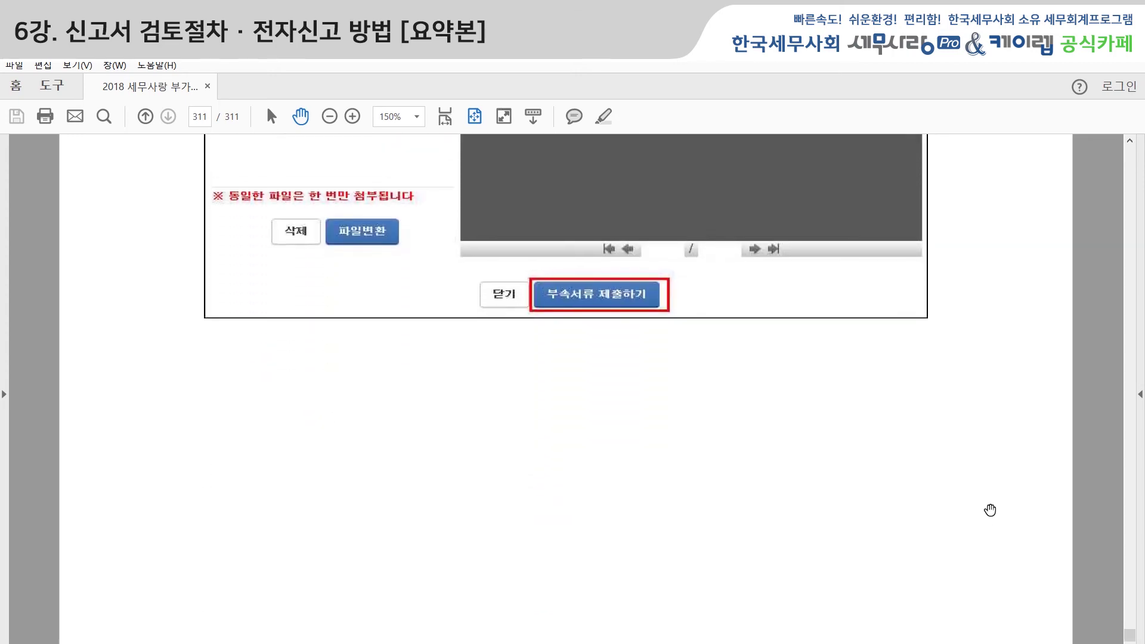
scroll(989, 519, down, 2)
scroll(987, 528, down, 3)
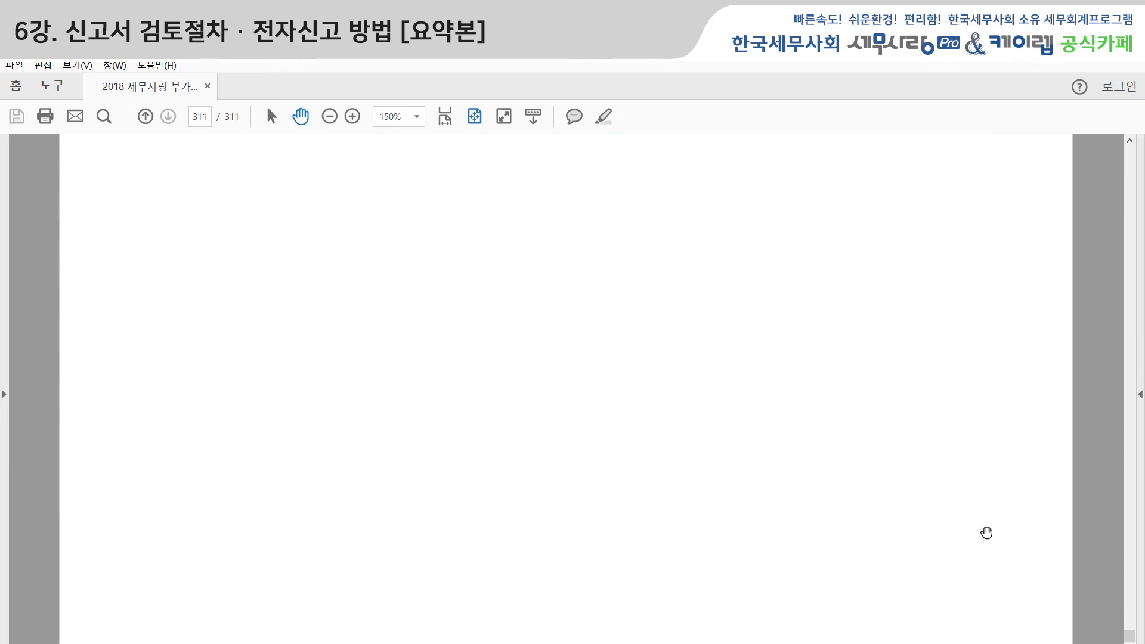
scroll(1000, 533, up, 1)
mouse_move(1130, 637)
mouse_down()
mouse_move(1121, 576)
mouse_move(1129, 631)
mouse_up()
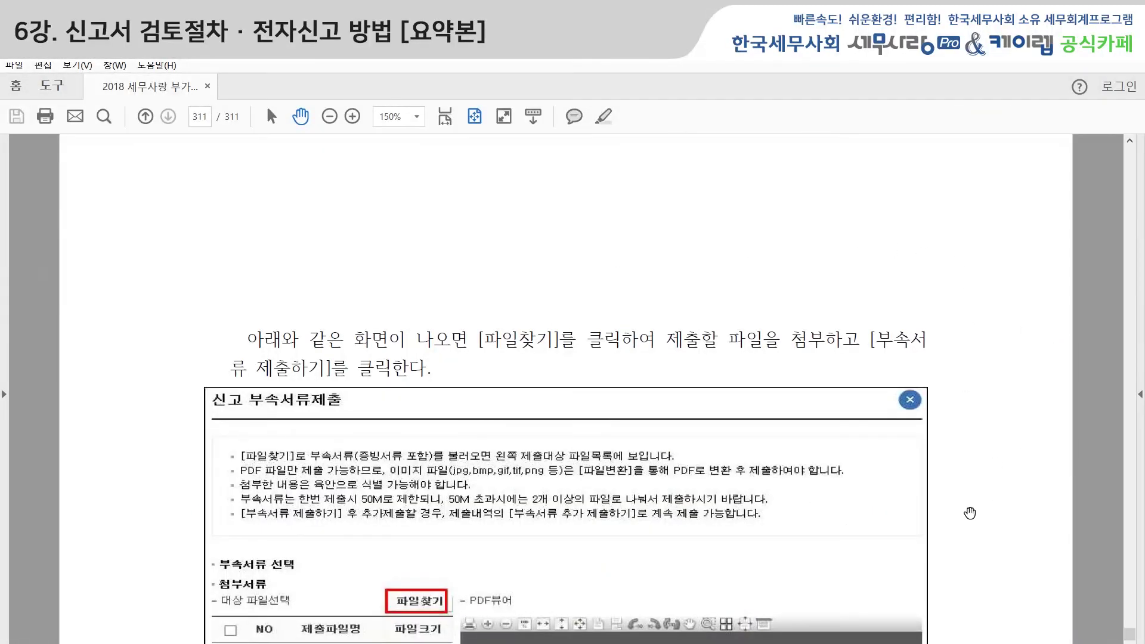
scroll(982, 516, up, 10)
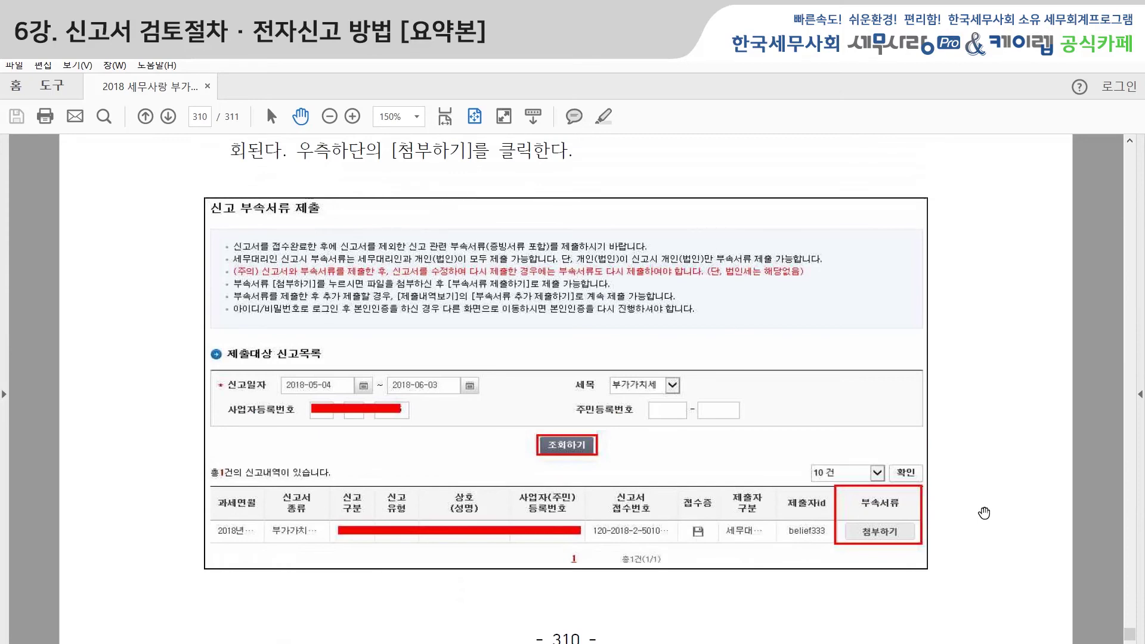
scroll(985, 513, down, 8)
scroll(1007, 539, down, 2)
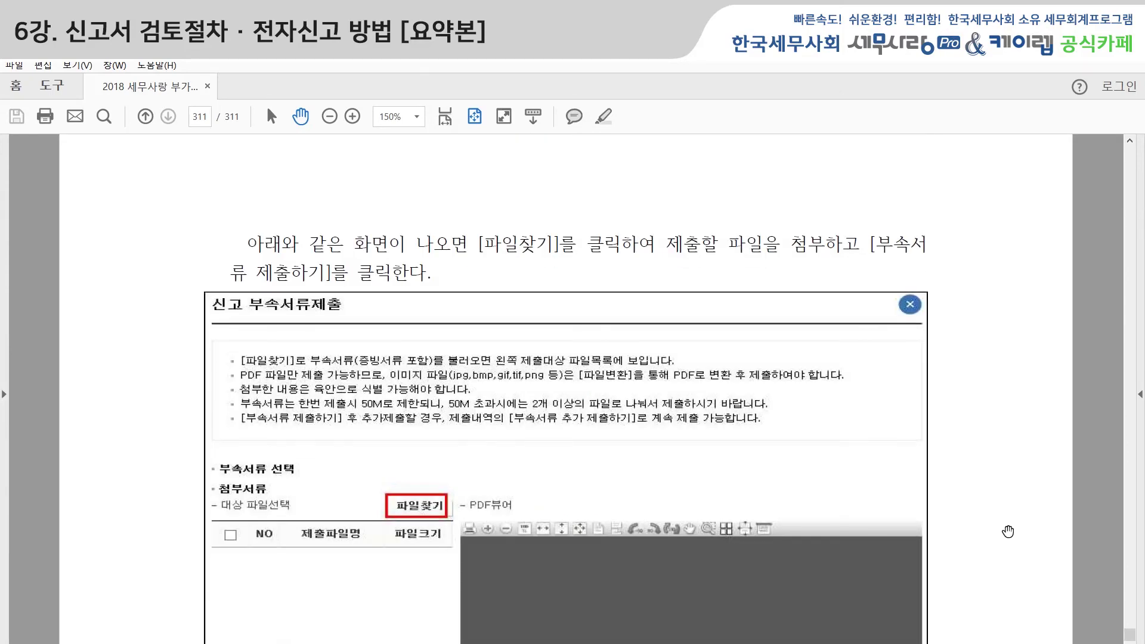
scroll(1002, 537, up, 8)
scroll(998, 409, up, 2)
scroll(998, 417, down, 1)
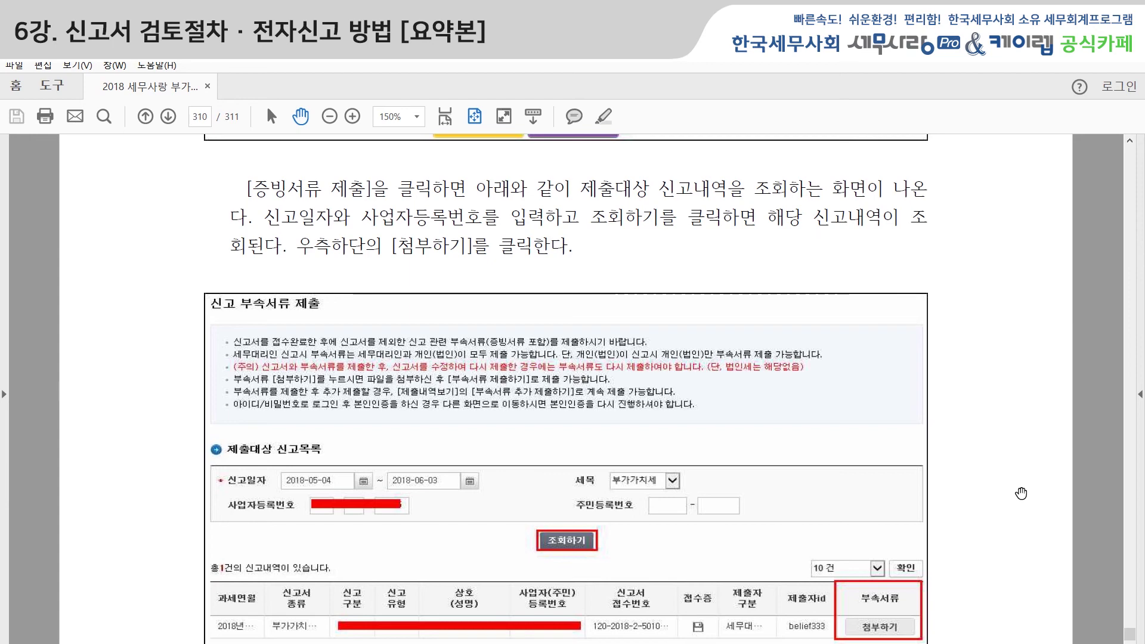
scroll(1002, 513, down, 1)
scroll(1006, 529, down, 1)
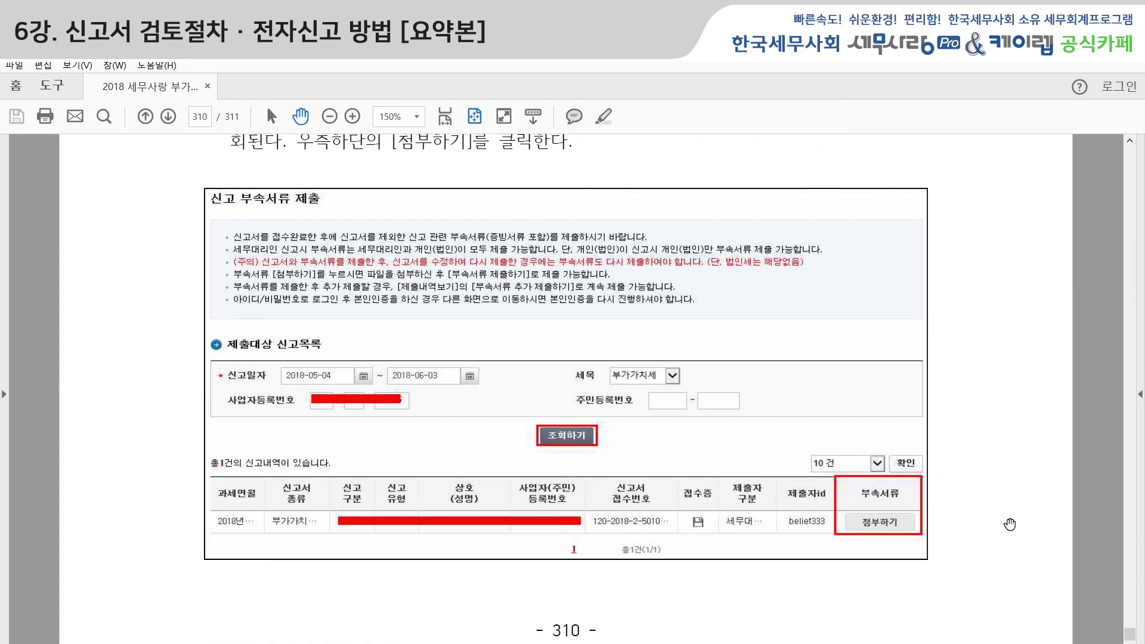
scroll(1011, 524, up, 1)
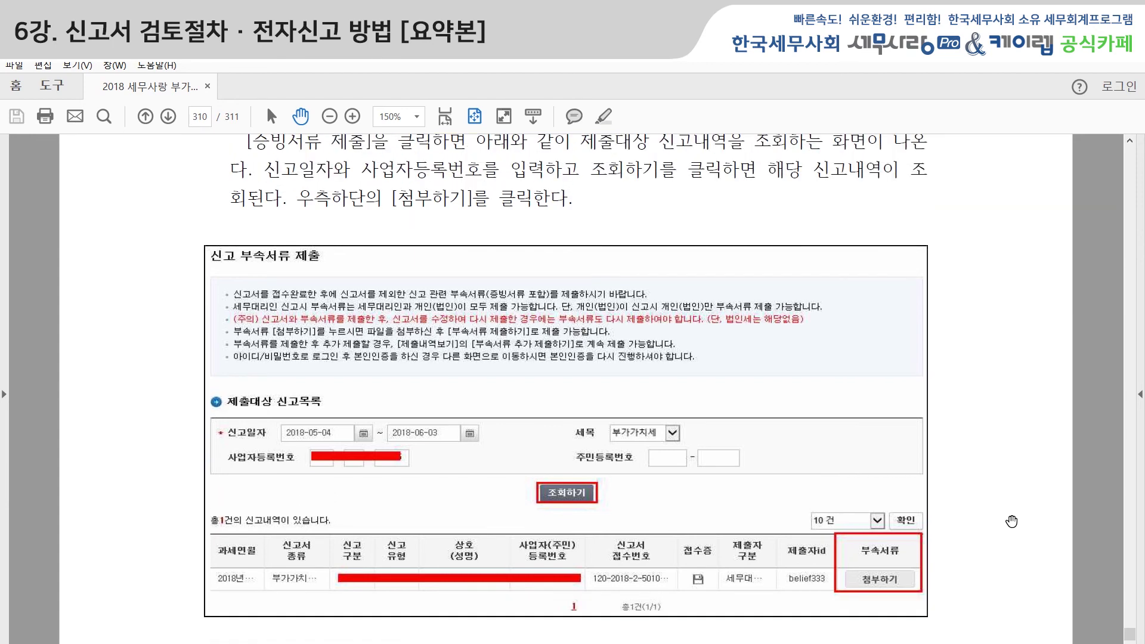